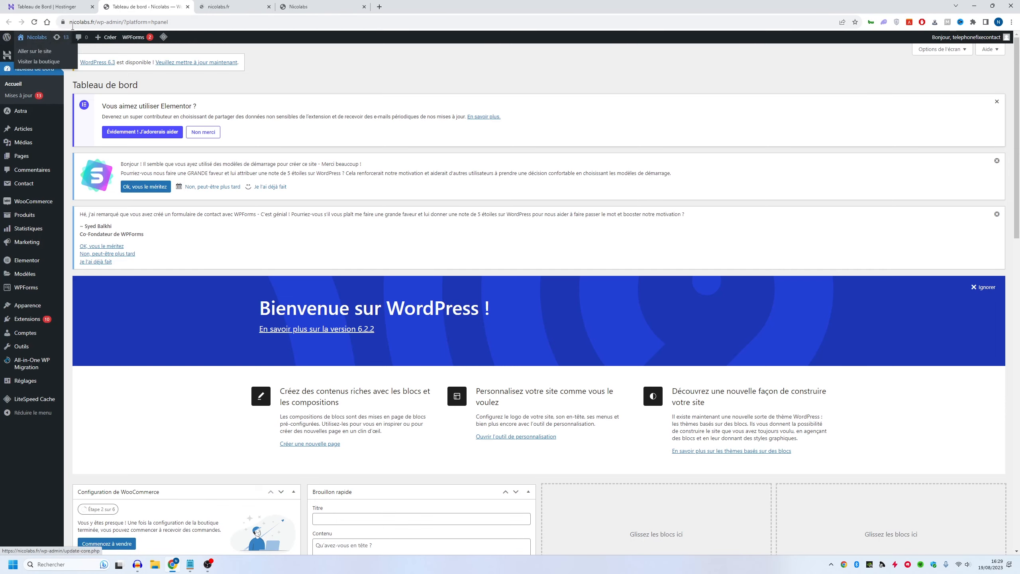
# View the existing Nicolabs homepage down to the customer reviews and compare it with its WordPress dashboard
pyautogui.click(36, 40)
pyautogui.scroll(-15, 165, 189)
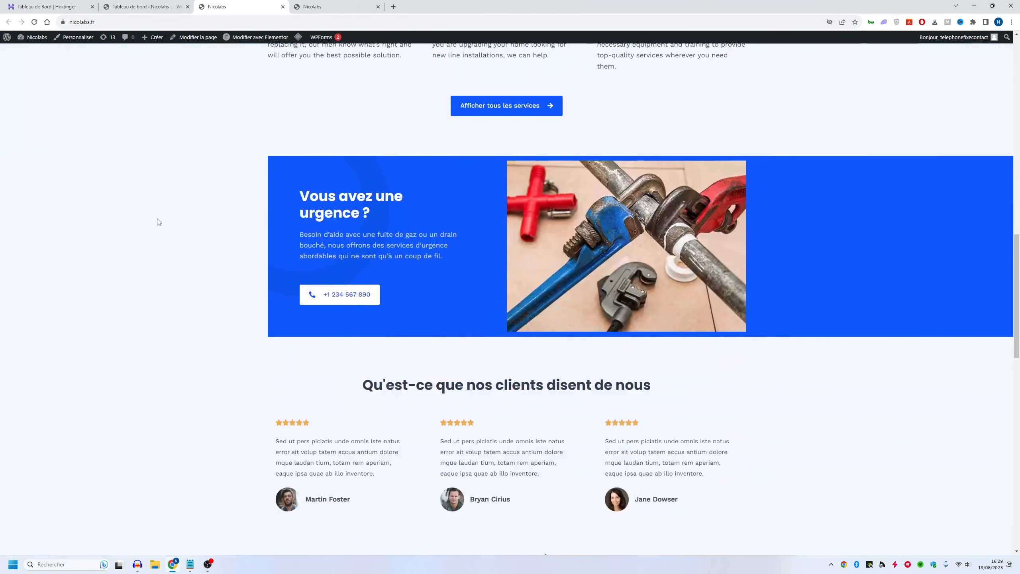
pyautogui.click(171, 4)
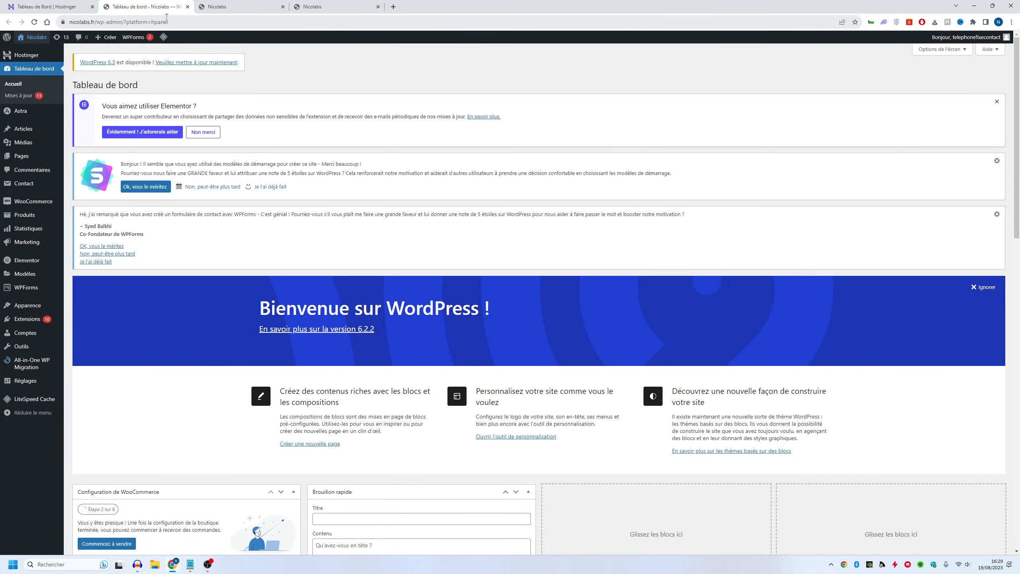
pyautogui.click(213, 6)
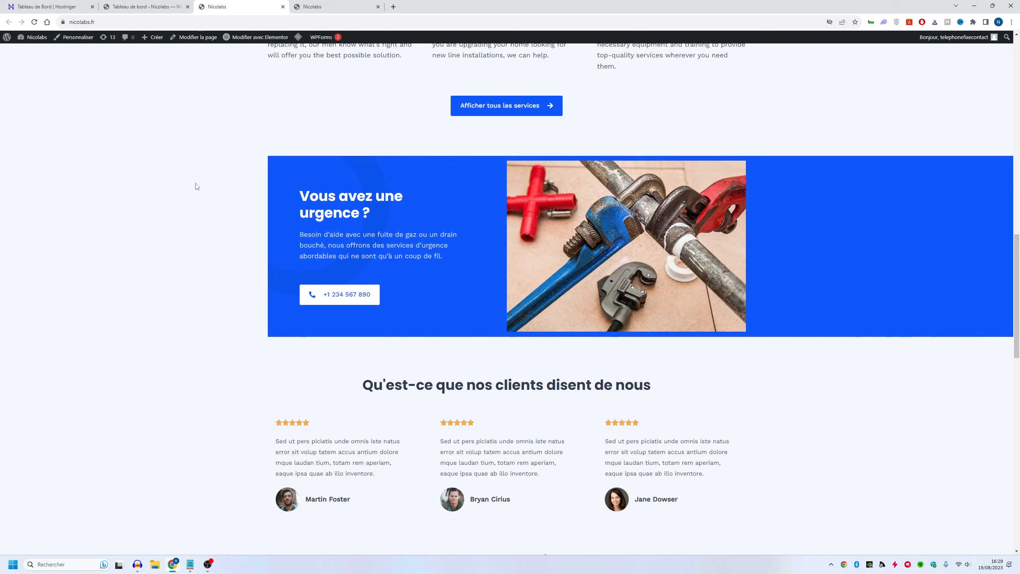
pyautogui.click(144, 6)
pyautogui.moveTo(108, 38)
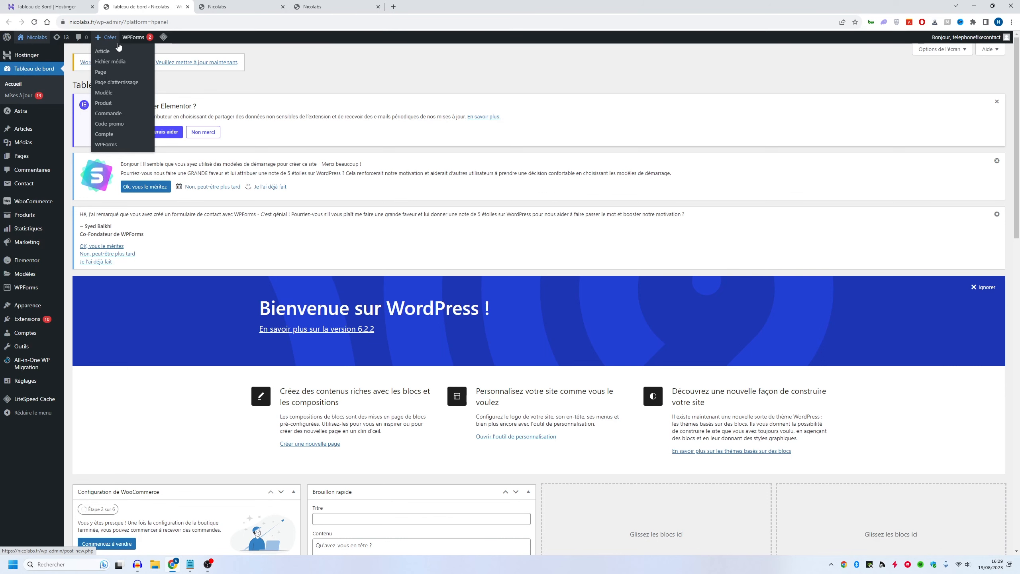
# Start installing another WordPress on nicolabs.fr from its WordPress overview in Hostinger
pyautogui.click(18, 5)
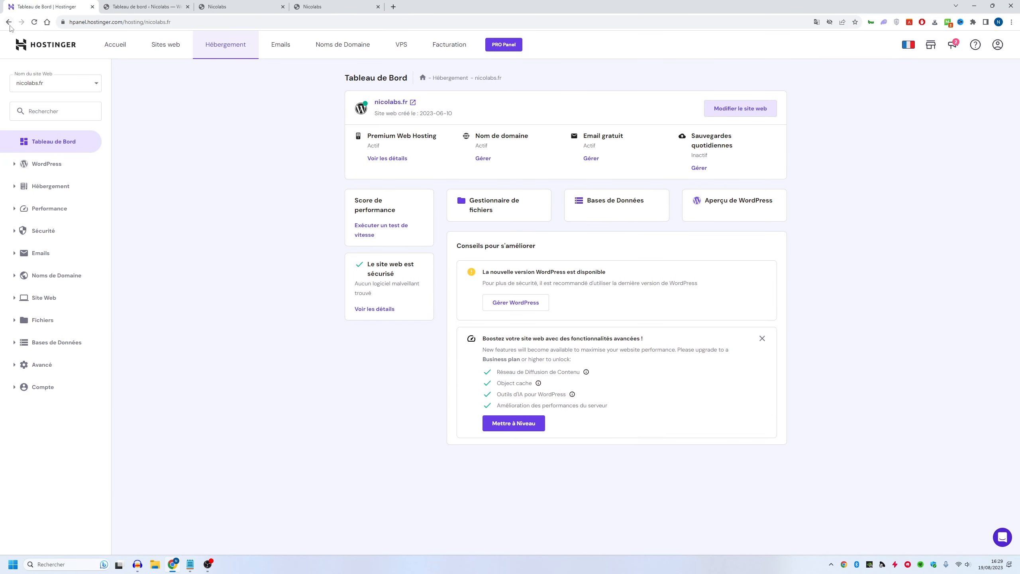
pyautogui.click(49, 163)
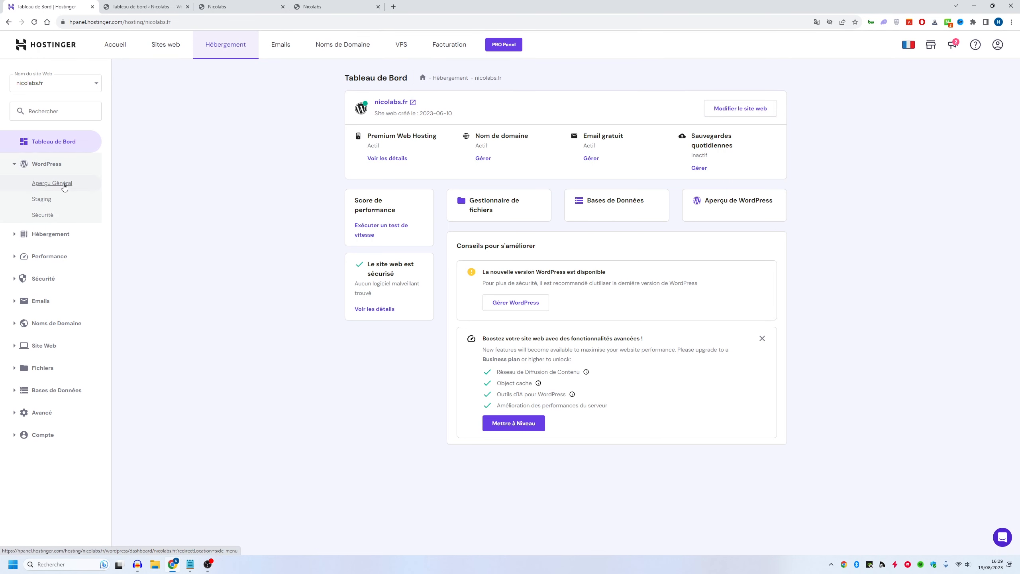
pyautogui.click(52, 184)
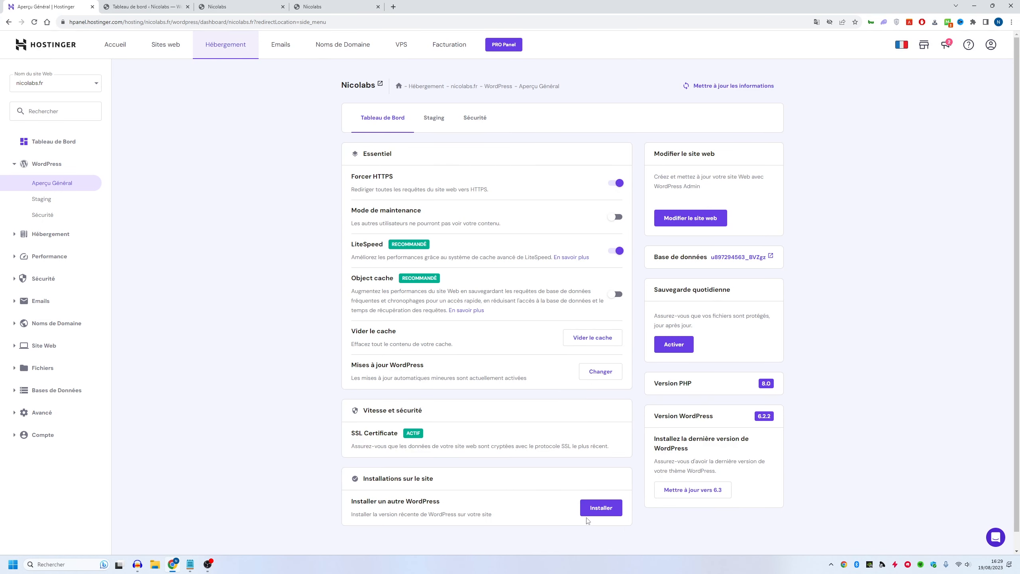
pyautogui.click(593, 512)
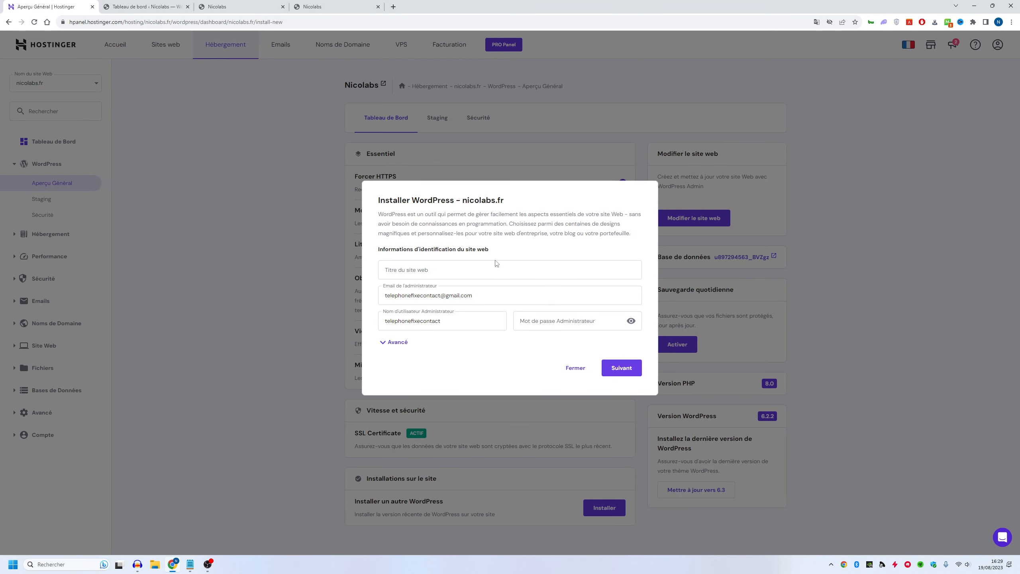
# Enter Nicolabs as the site title, fill in the administrator password and continue to the version and language settings
pyautogui.click(480, 272)
pyautogui.click(475, 292)
pyautogui.click(593, 327)
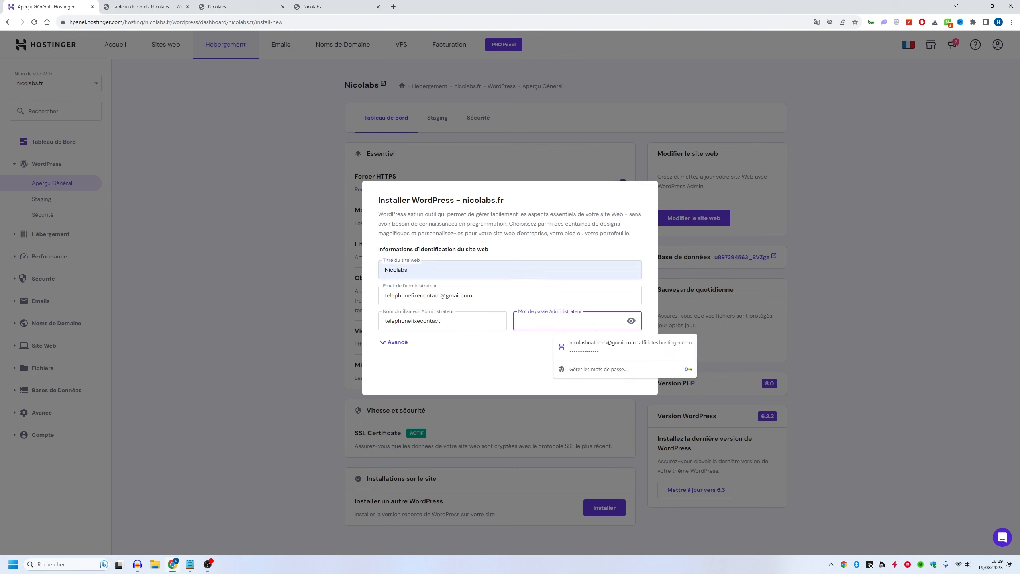
pyautogui.click(626, 344)
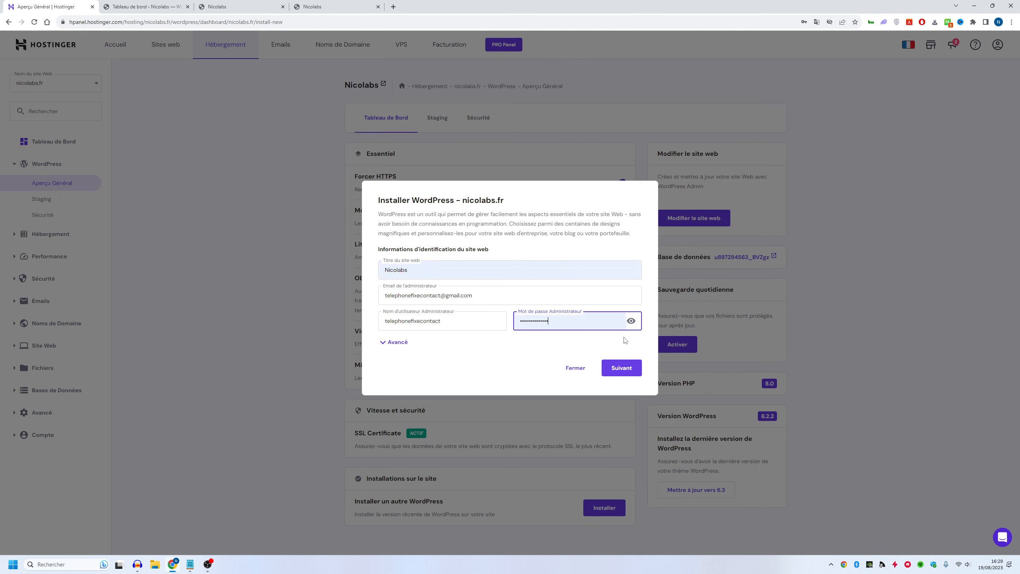
pyautogui.click(647, 383)
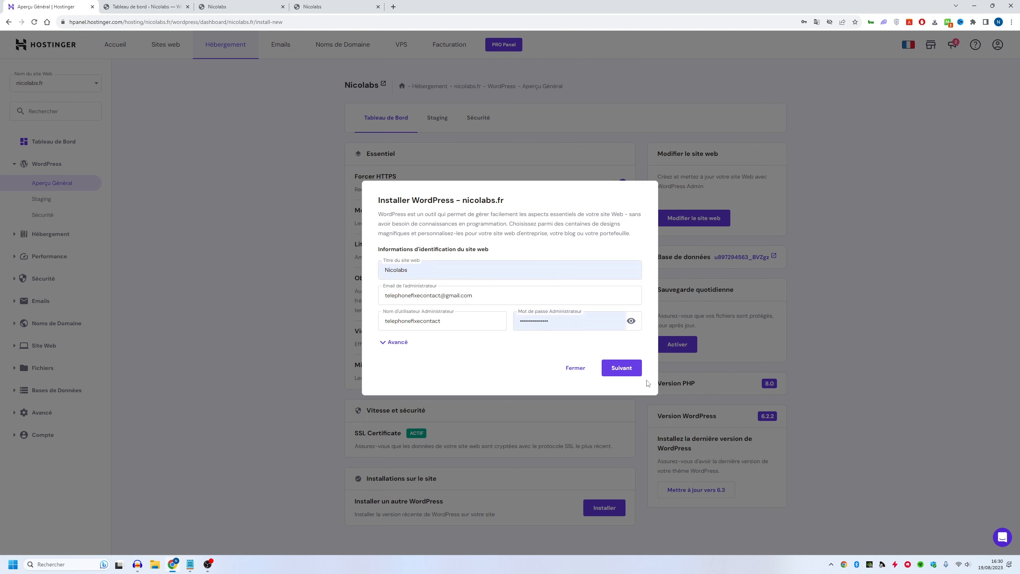
pyautogui.click(622, 369)
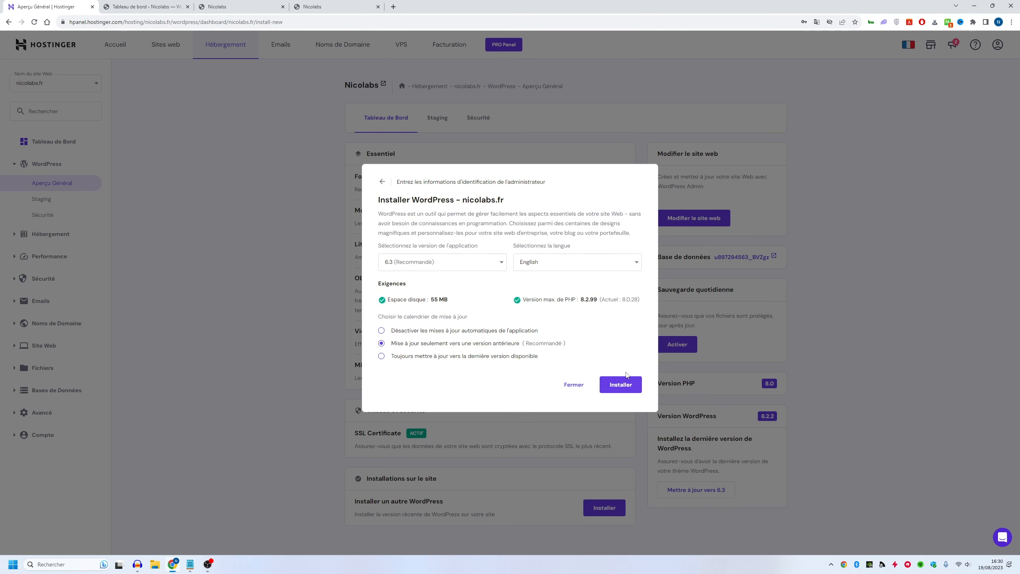
# Set the language to French (France) and install WordPress 6.3 on nicolabs.fr
pyautogui.click(591, 262)
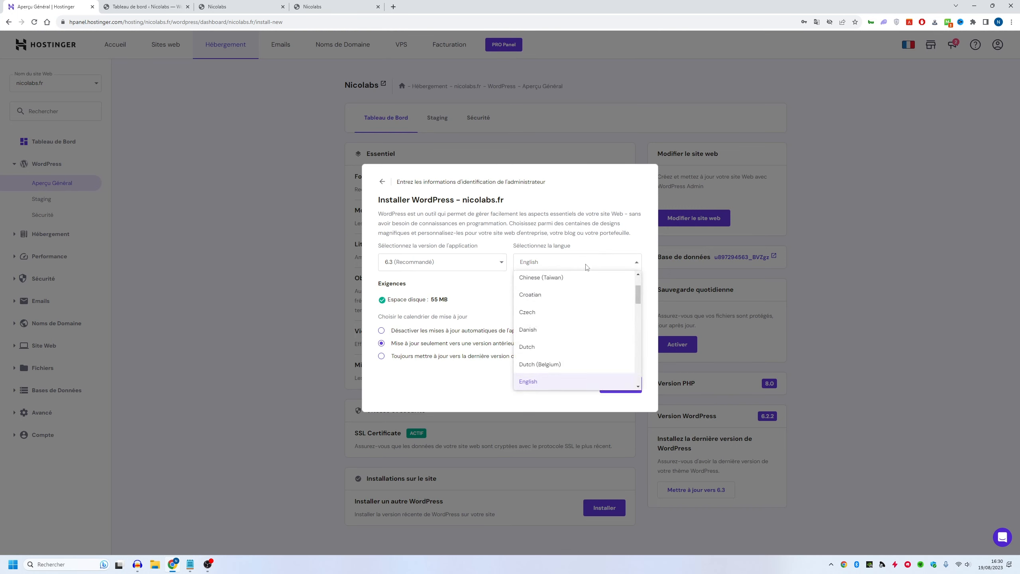
pyautogui.write('f')
pyautogui.click(571, 297)
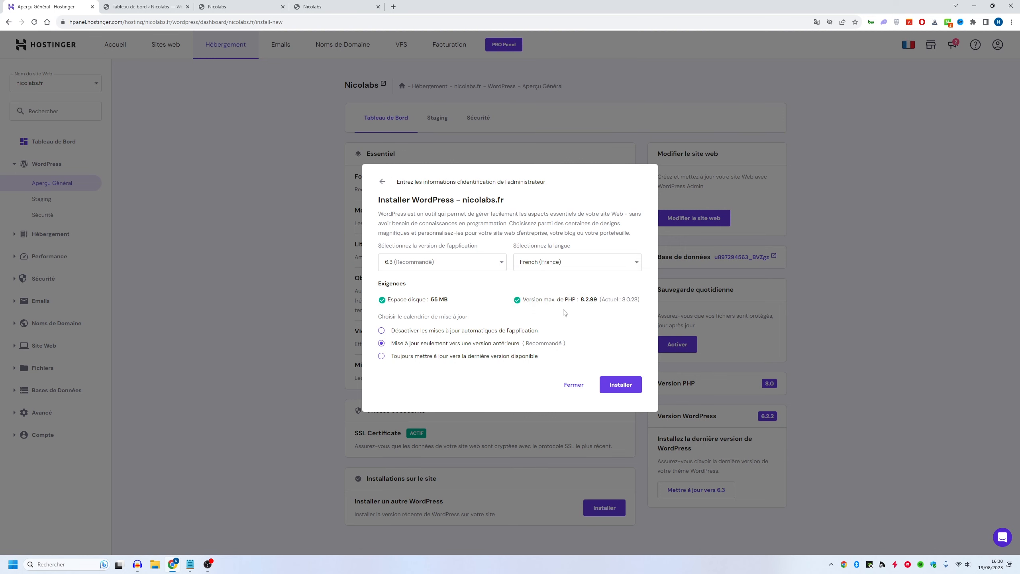
pyautogui.click(625, 388)
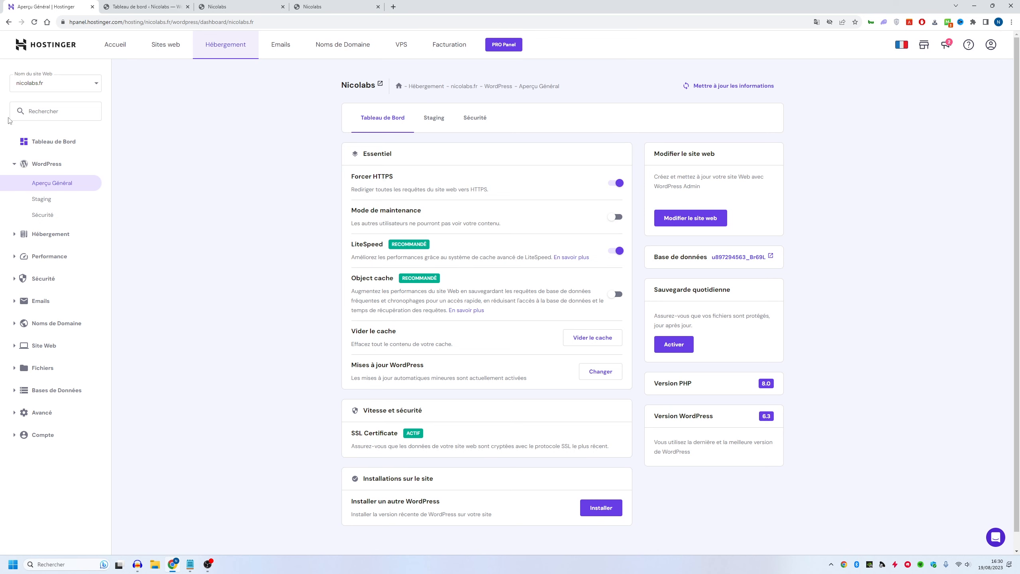
# Open the WordPress admin of the newly installed site from Hostinger and view the site's front end
pyautogui.click(53, 141)
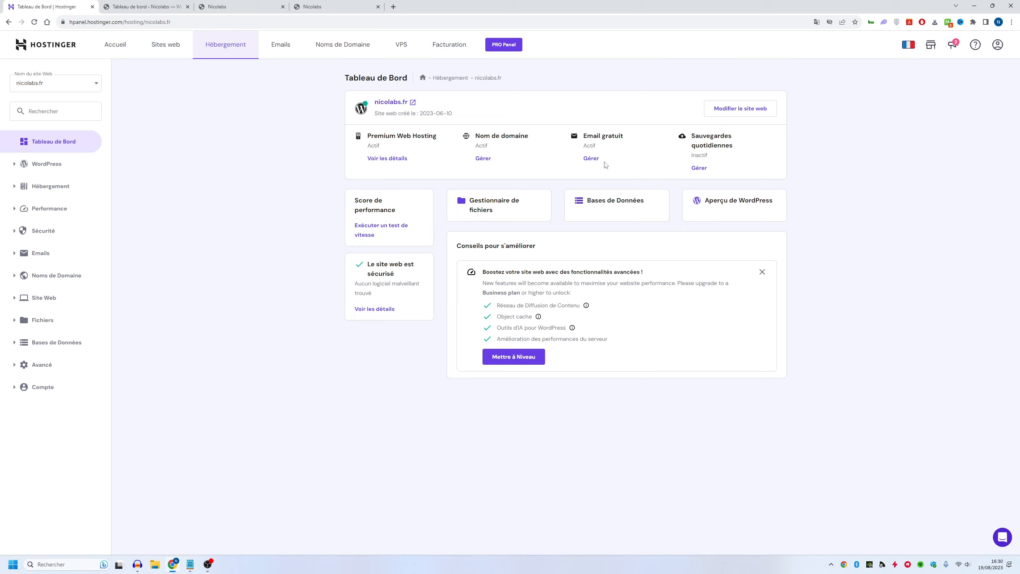
pyautogui.click(742, 110)
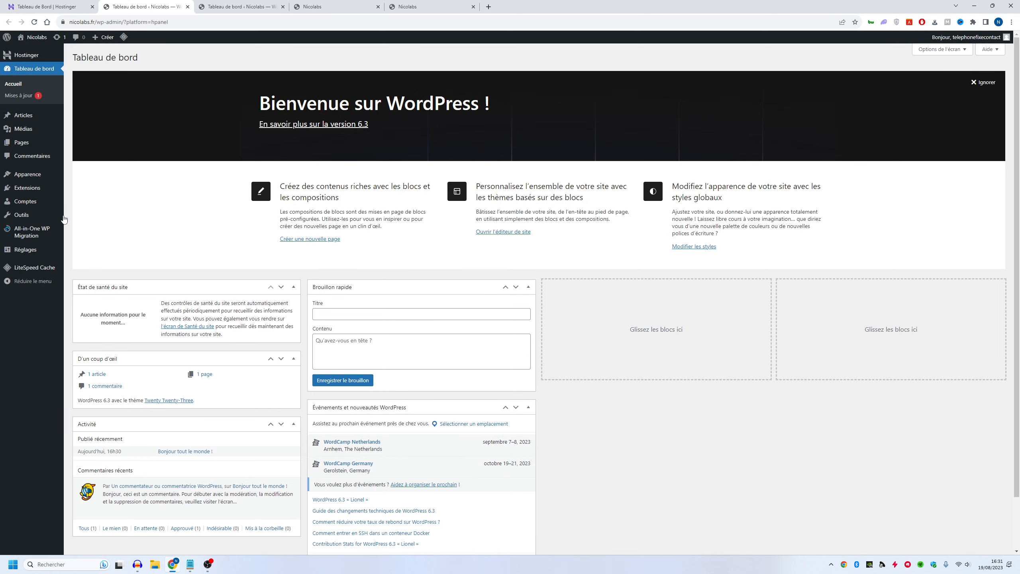
pyautogui.click(37, 37)
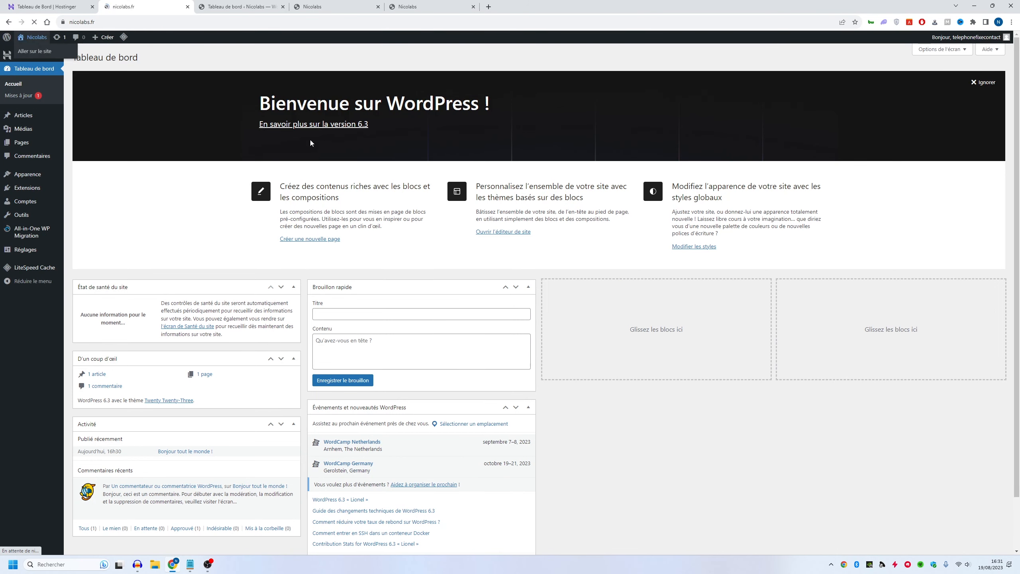
pyautogui.moveTo(43, 41)
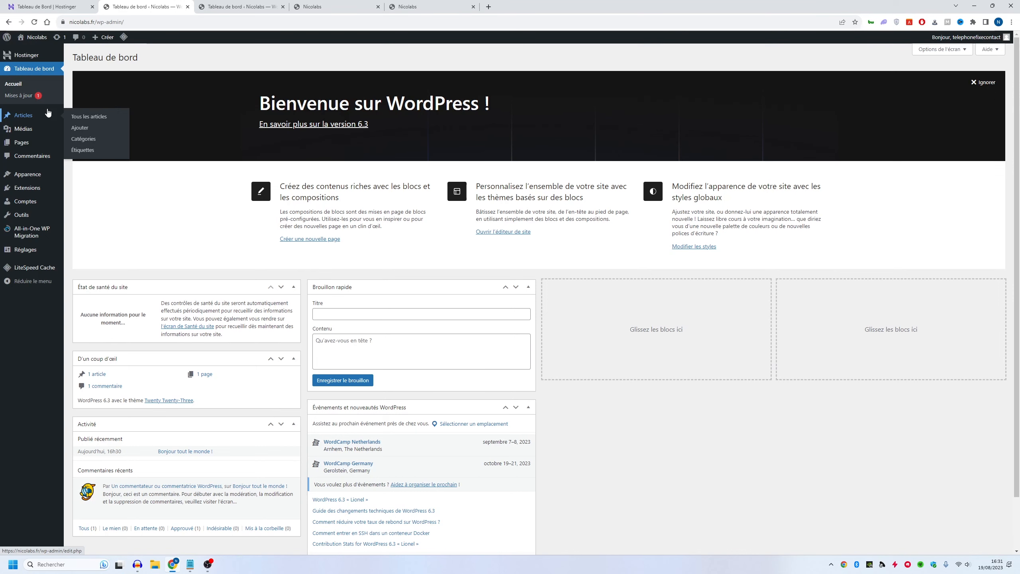
# Switch to the Notepad outline and review the items from resetting WordPress to installing the site's demo template
pyautogui.click(190, 565)
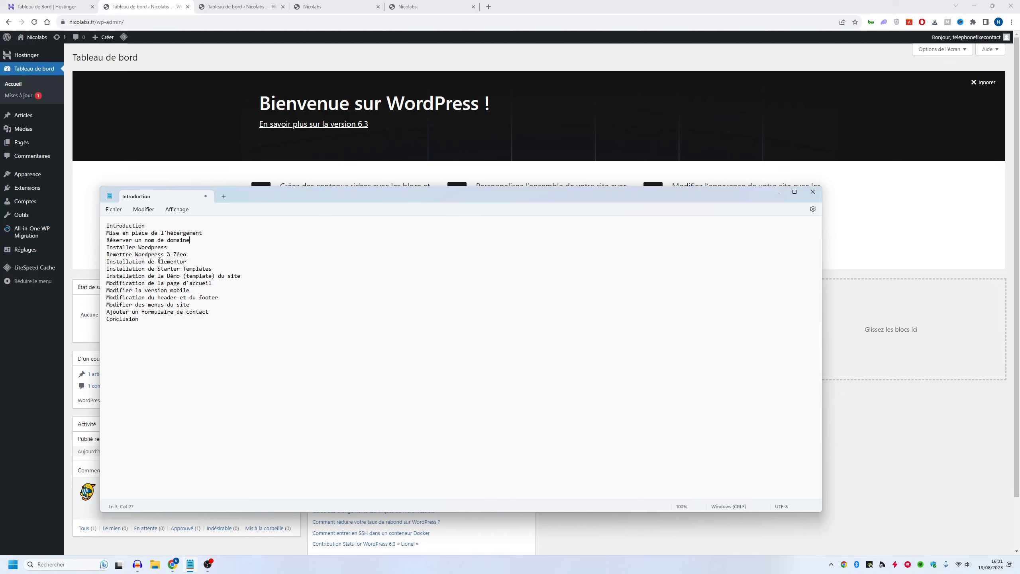
pyautogui.press('Down')
pyautogui.press('Home')
pyautogui.hotkey('shift', 'End')
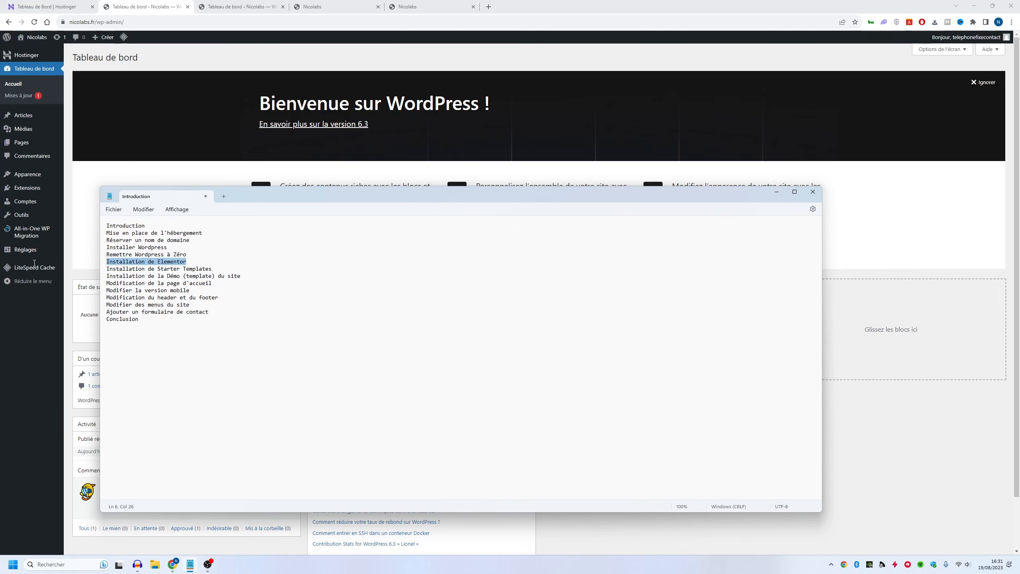
pyautogui.hotkey('shift', 'Down')
pyautogui.hotkey('shift', 'End')
pyautogui.tripleClick(161, 276)
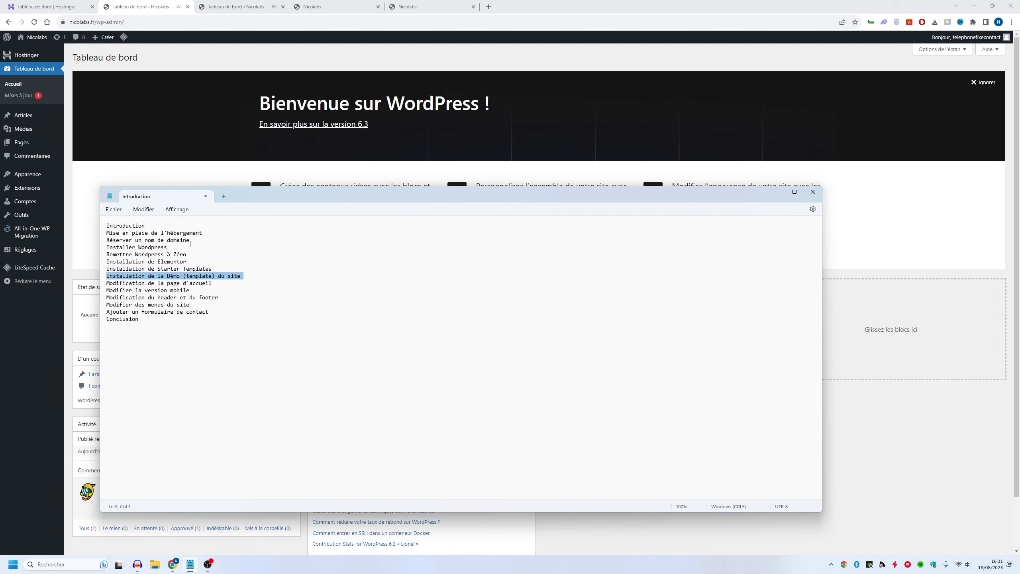
pyautogui.tripleClick(154, 256)
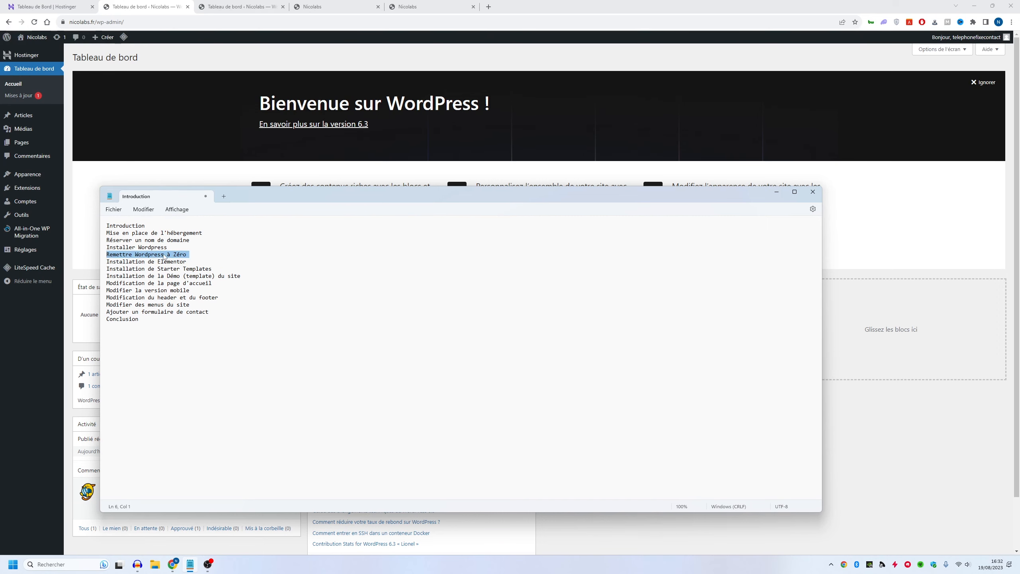
pyautogui.click(157, 262)
pyautogui.tripleClick(157, 261)
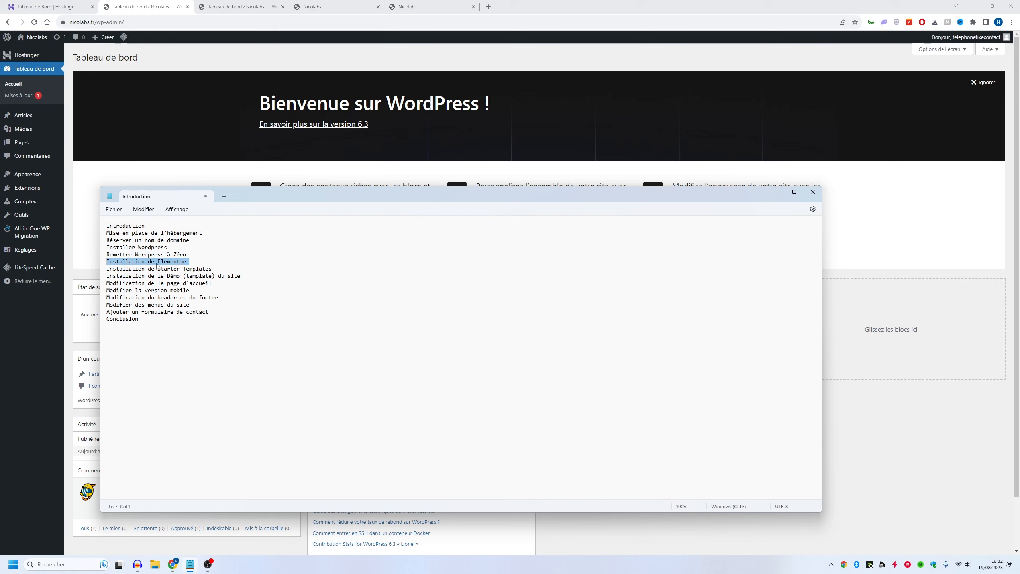
pyautogui.tripleClick(144, 270)
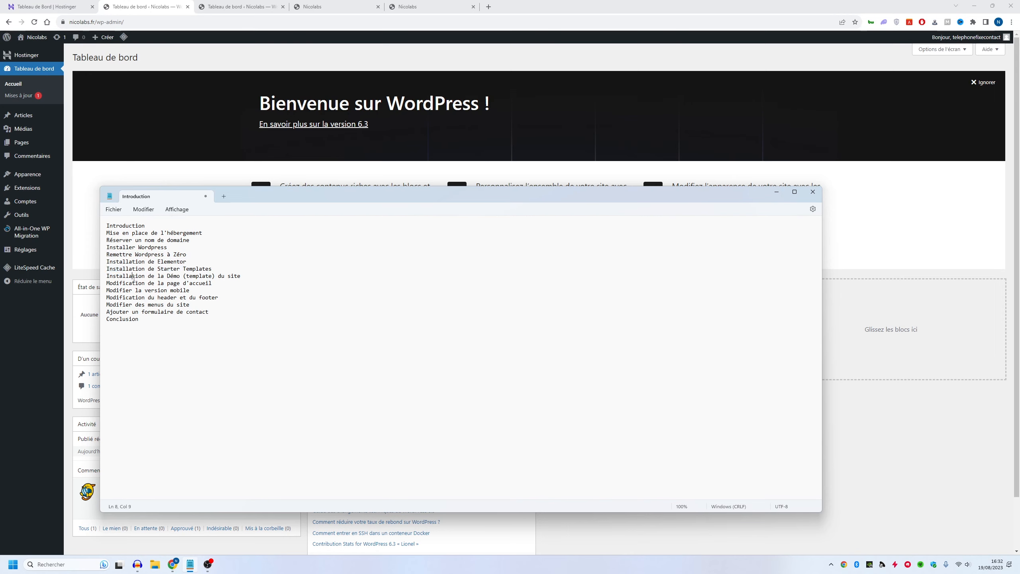
pyautogui.tripleClick(134, 278)
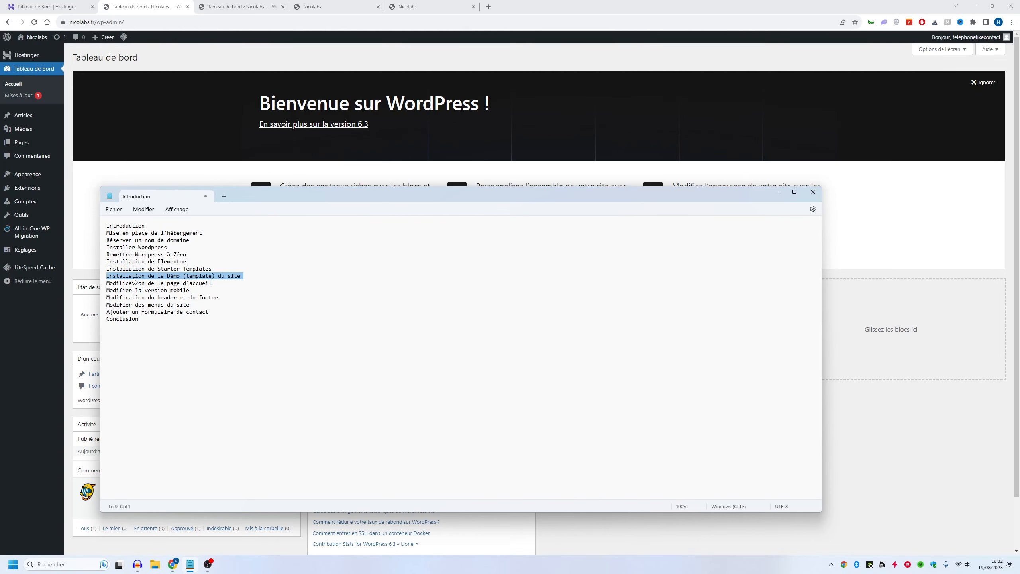
# Return to the WordPress admin and activate the Twenty Twenty-One theme
pyautogui.click(178, 133)
pyautogui.moveTo(28, 176)
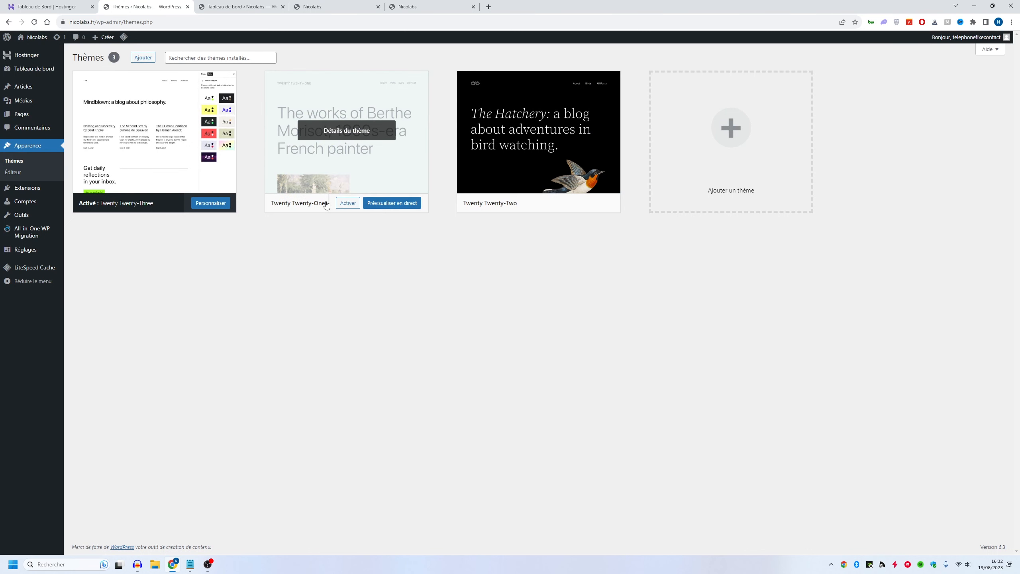
pyautogui.click(346, 203)
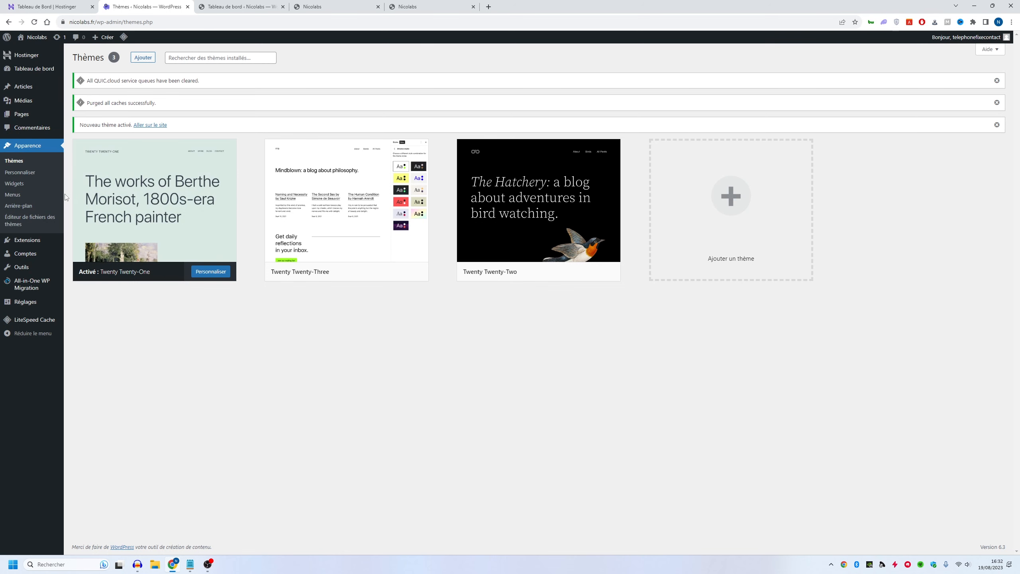
pyautogui.moveTo(164, 209)
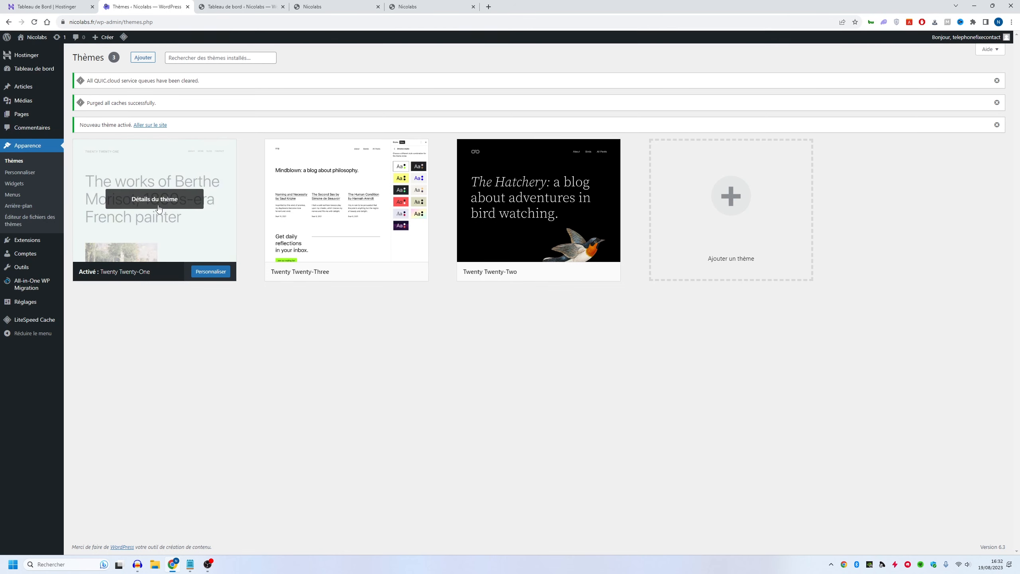
# Search the WordPress extensions for "elementor", then install and activate Elementor Website Builder
pyautogui.moveTo(38, 240)
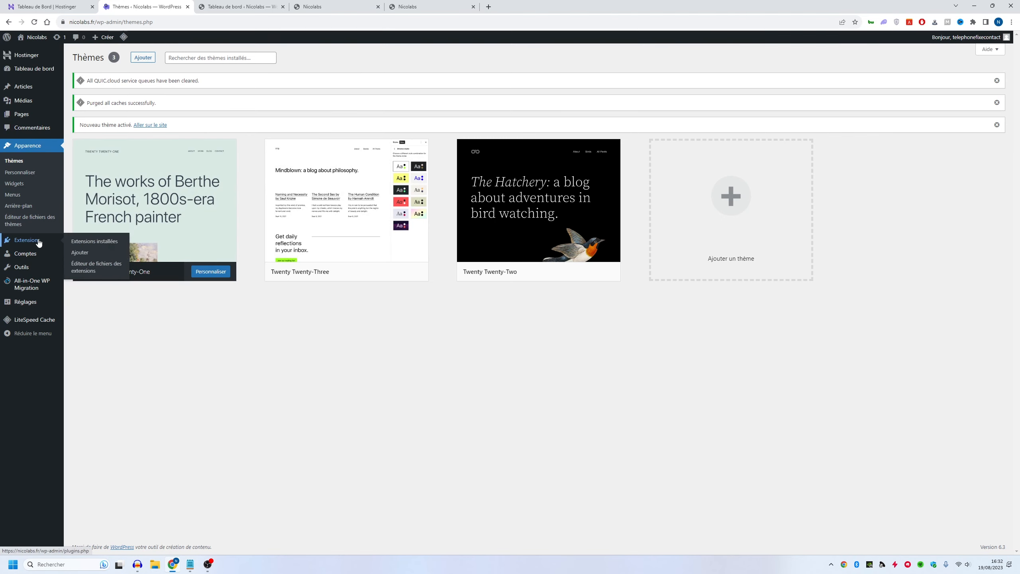
pyautogui.click(79, 252)
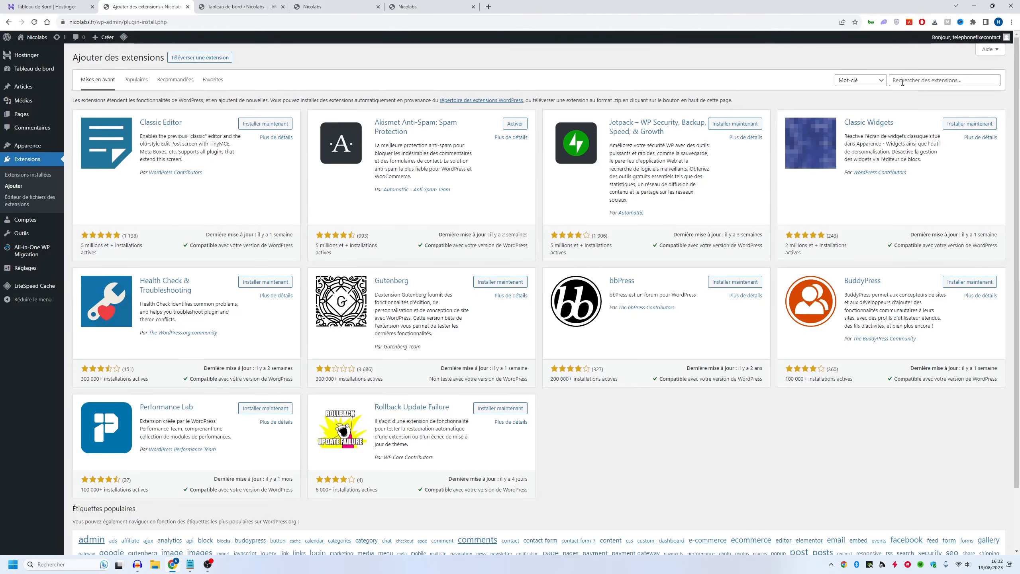
pyautogui.click(903, 82)
pyautogui.write('elementor')
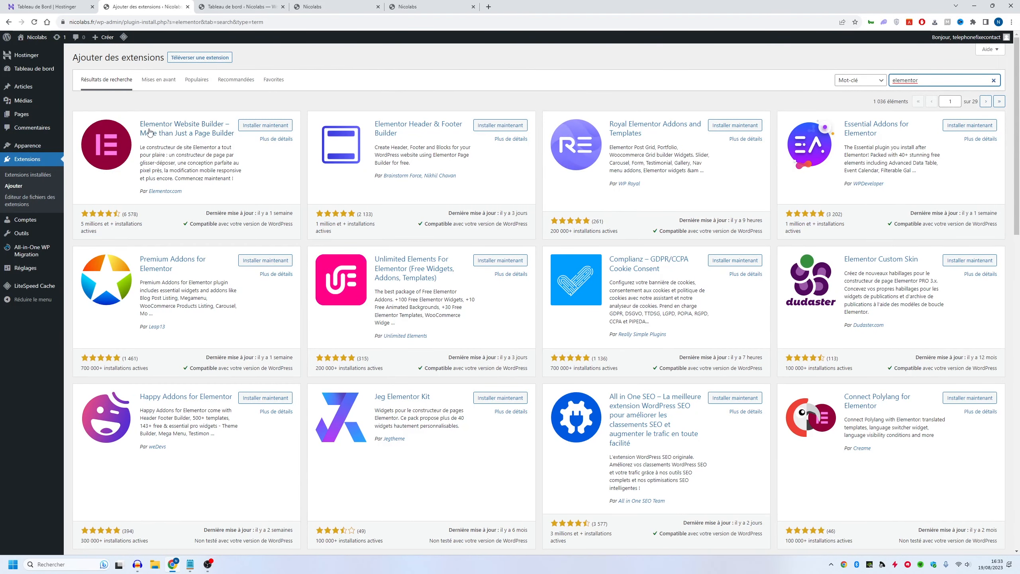
pyautogui.click(283, 126)
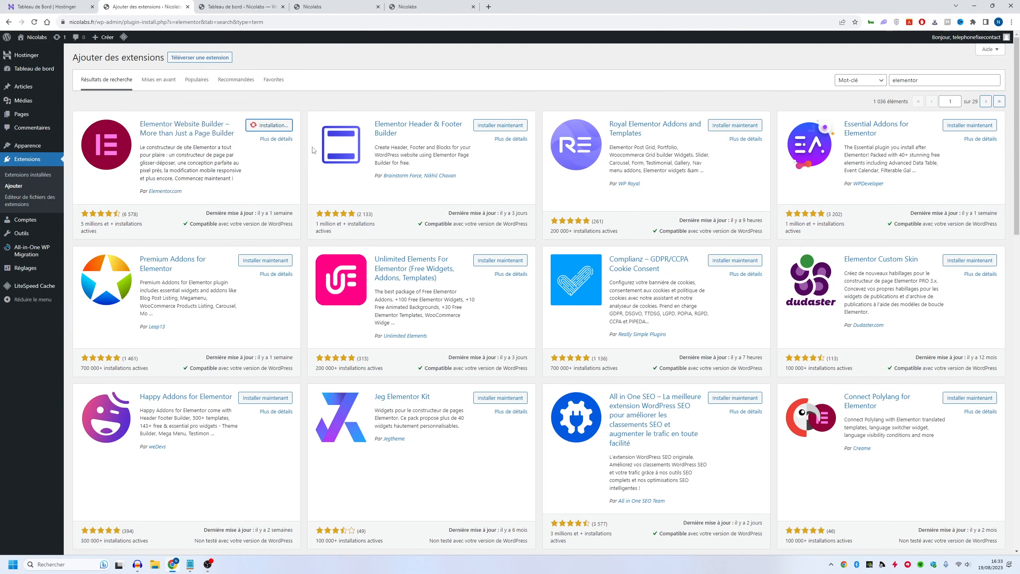
pyautogui.click(279, 126)
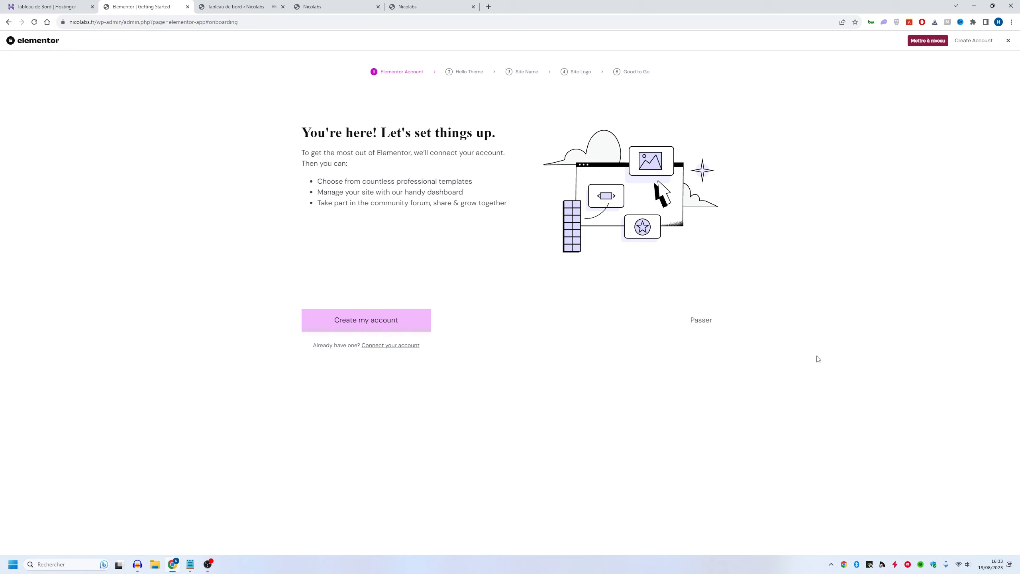
# Skip the Elementor setup wizard through to the page editor, then close the editor and return to the WordPress dashboard
pyautogui.click(702, 327)
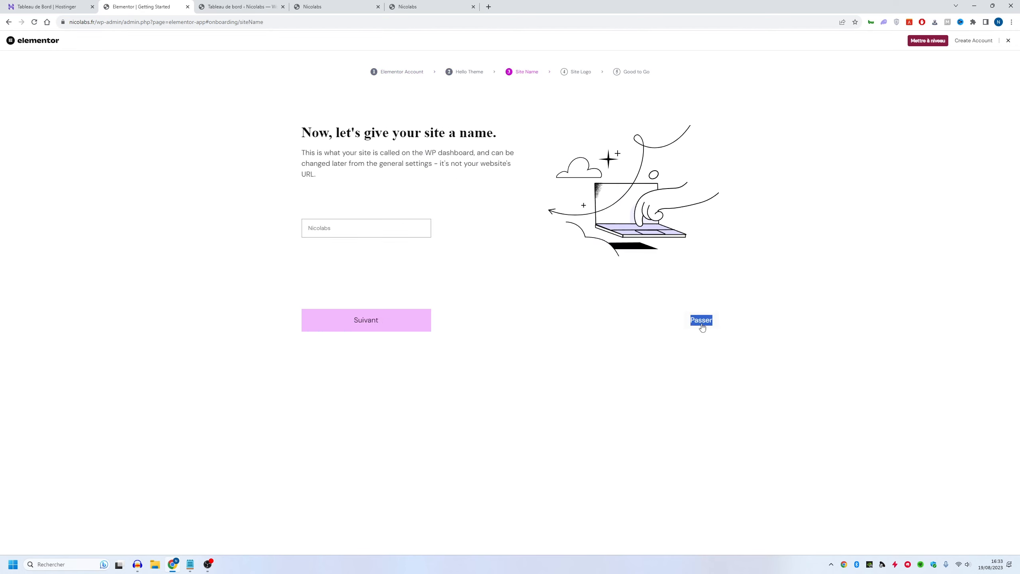
pyautogui.click(702, 322)
pyautogui.click(702, 340)
pyautogui.click(704, 340)
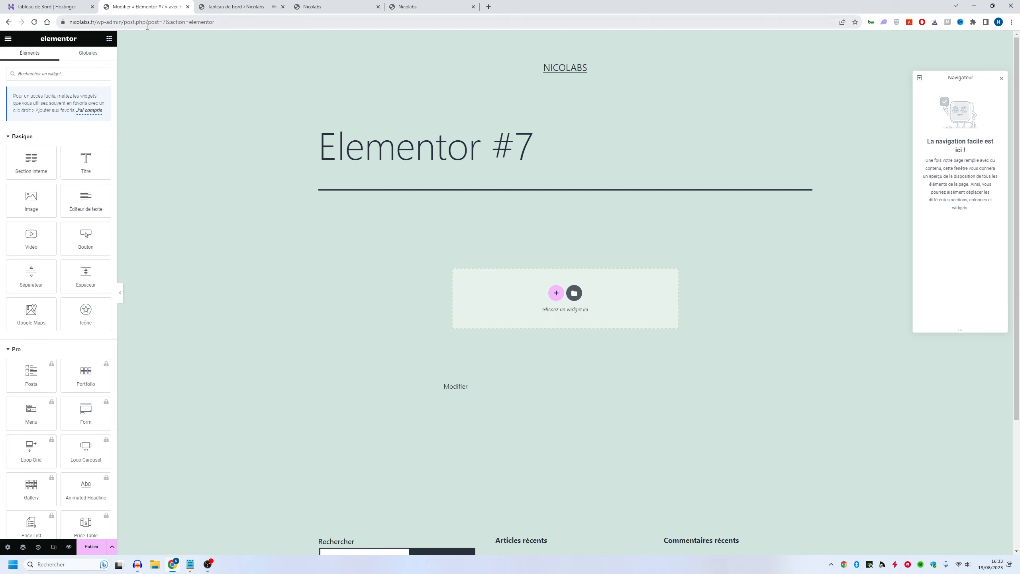
pyautogui.click(237, 6)
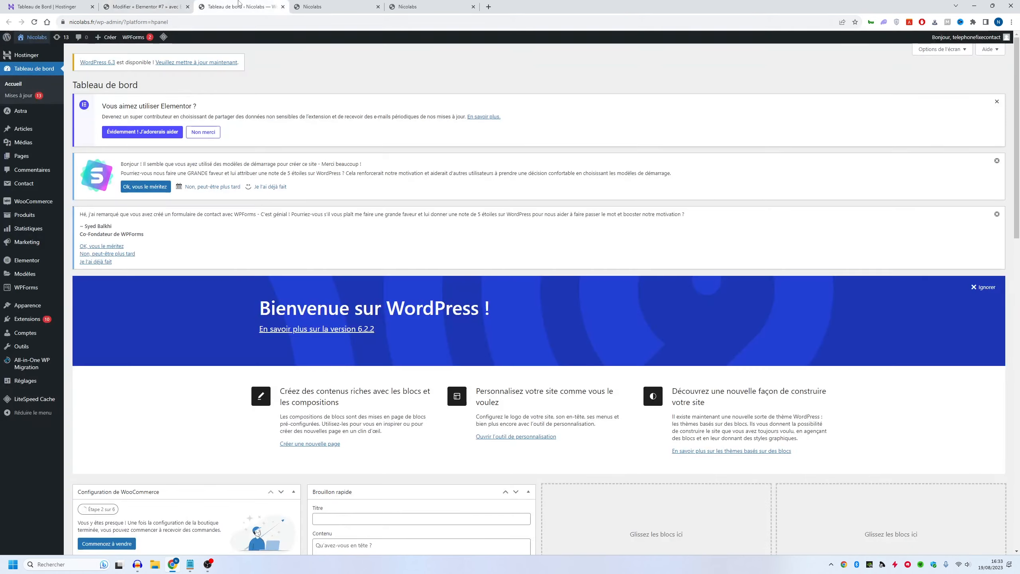
pyautogui.click(188, 6)
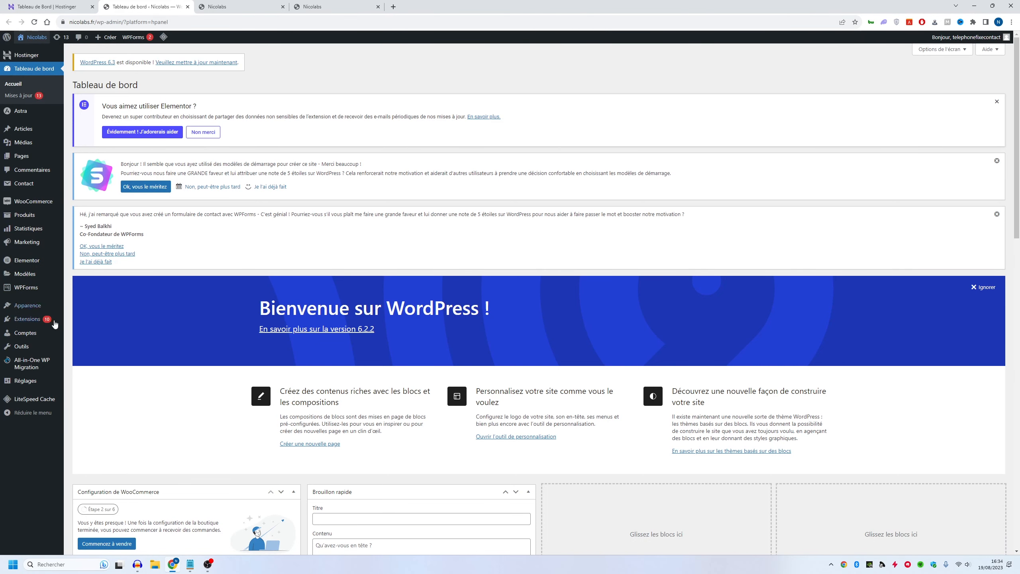
# Search the extensions for "starter templates", then install and activate Starter Templates — Elementor, WordPress & Beaver Builder Templates and open its template setup
pyautogui.moveTo(45, 320)
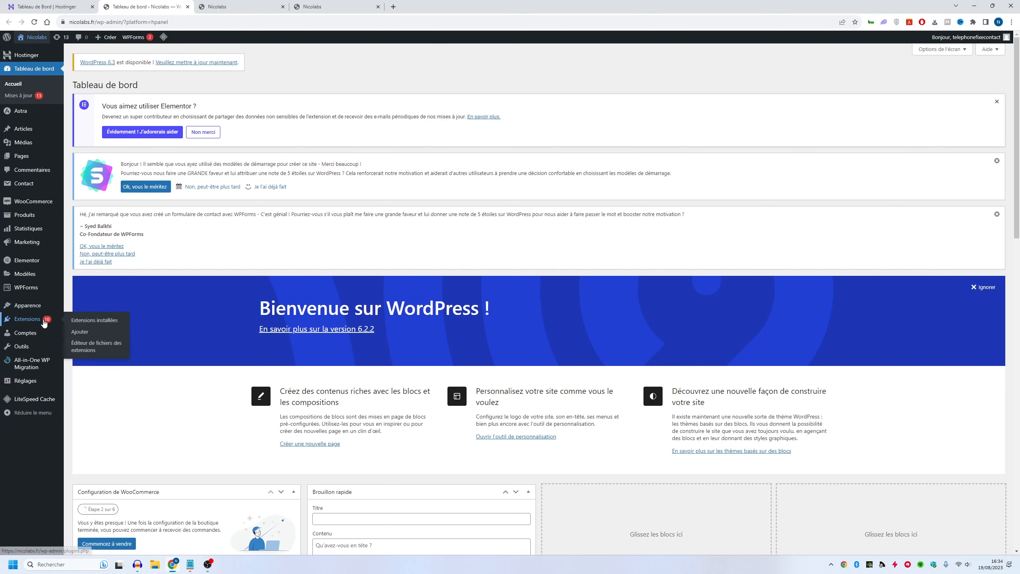
pyautogui.click(80, 332)
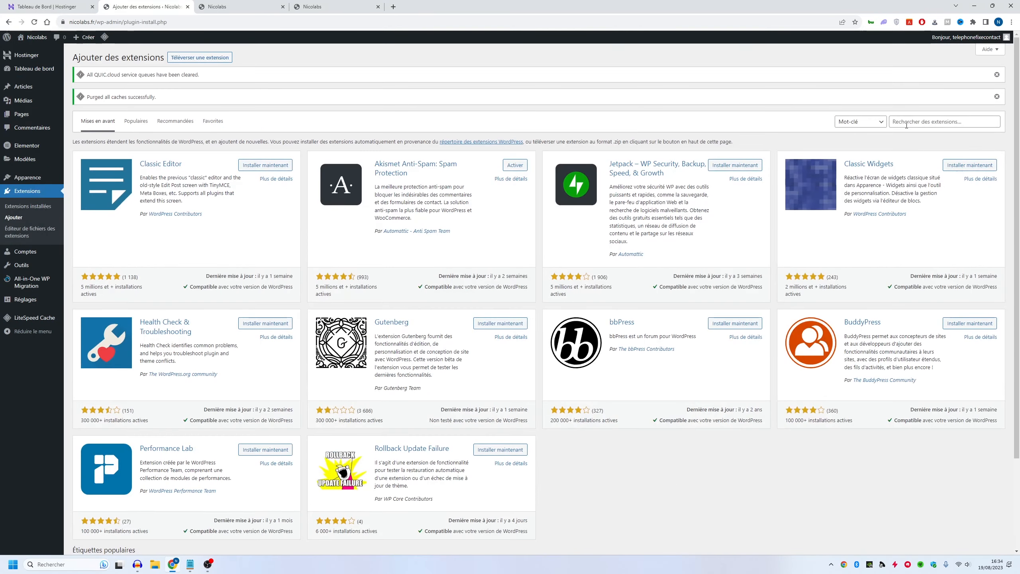
pyautogui.click(906, 125)
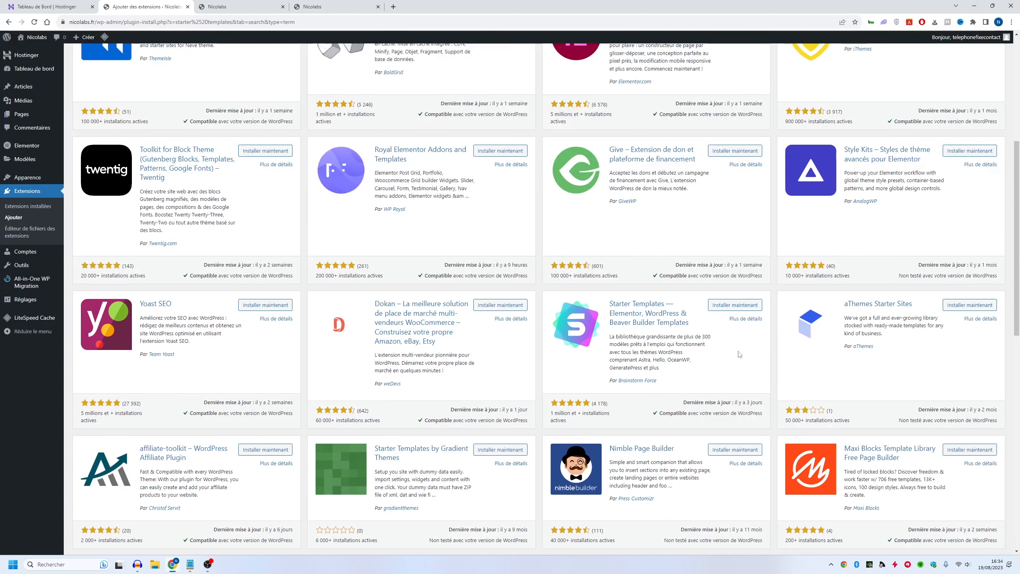
pyautogui.click(735, 305)
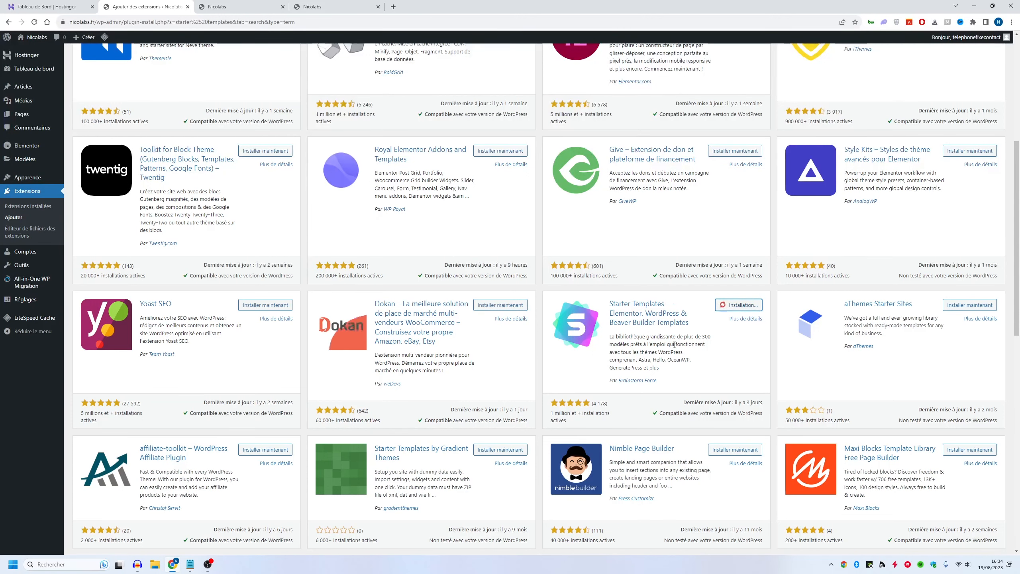
pyautogui.click(749, 305)
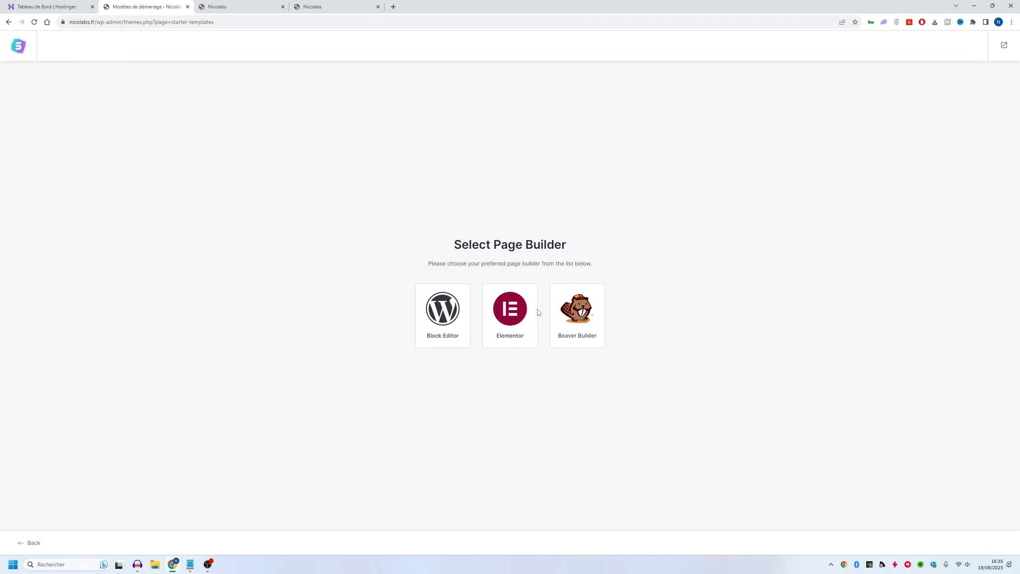
# Choose Elementor as the page builder and open the free Local Business starter template from the gallery
pyautogui.click(520, 308)
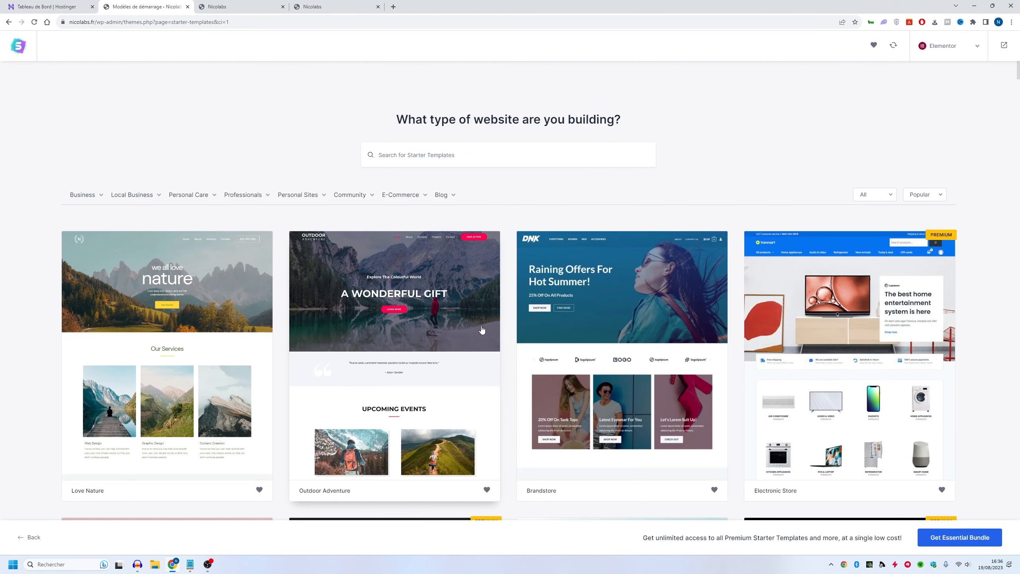
pyautogui.scroll(-20, 482, 330)
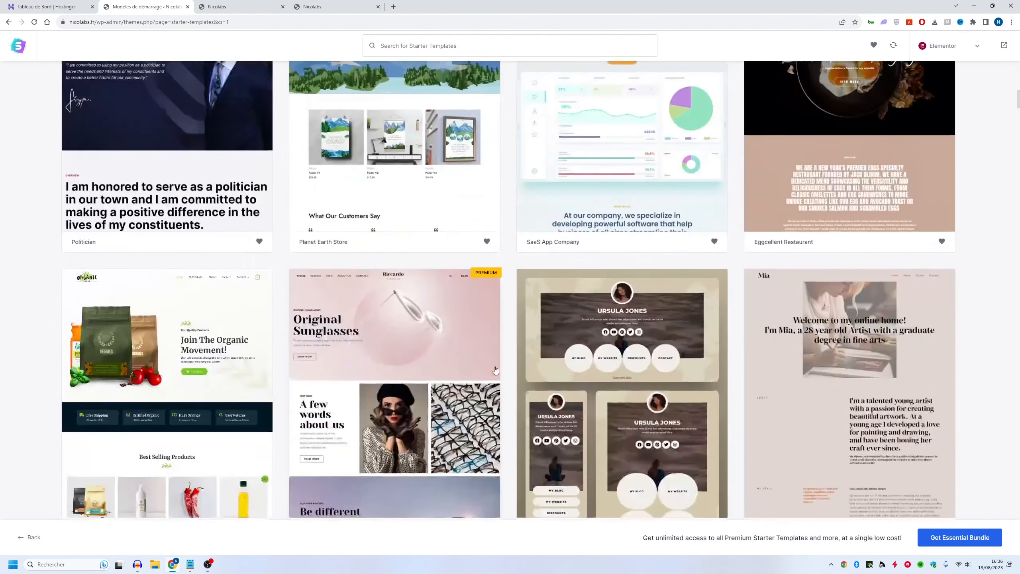
pyautogui.scroll(-20, 502, 369)
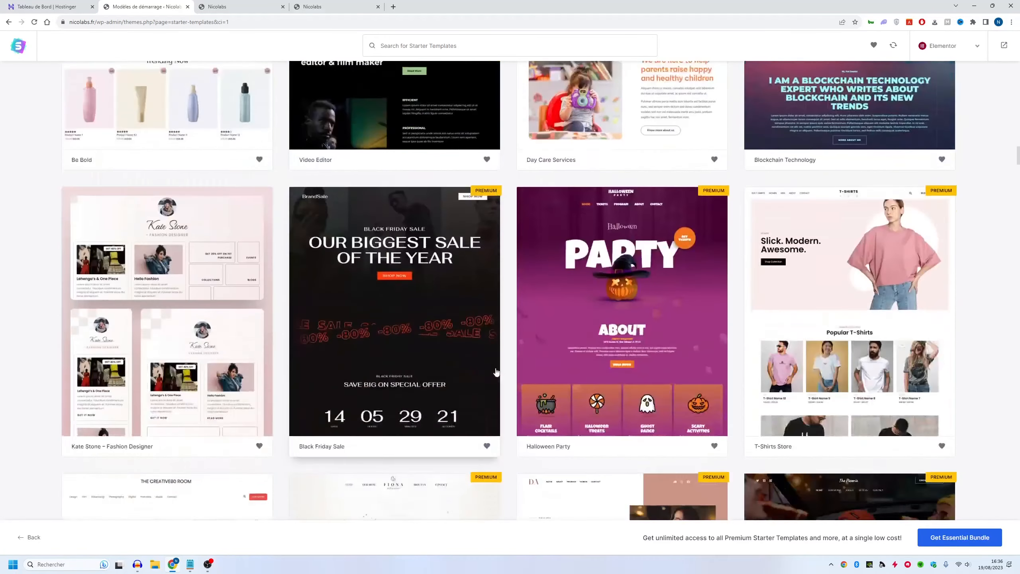
pyautogui.scroll(-10, 495, 374)
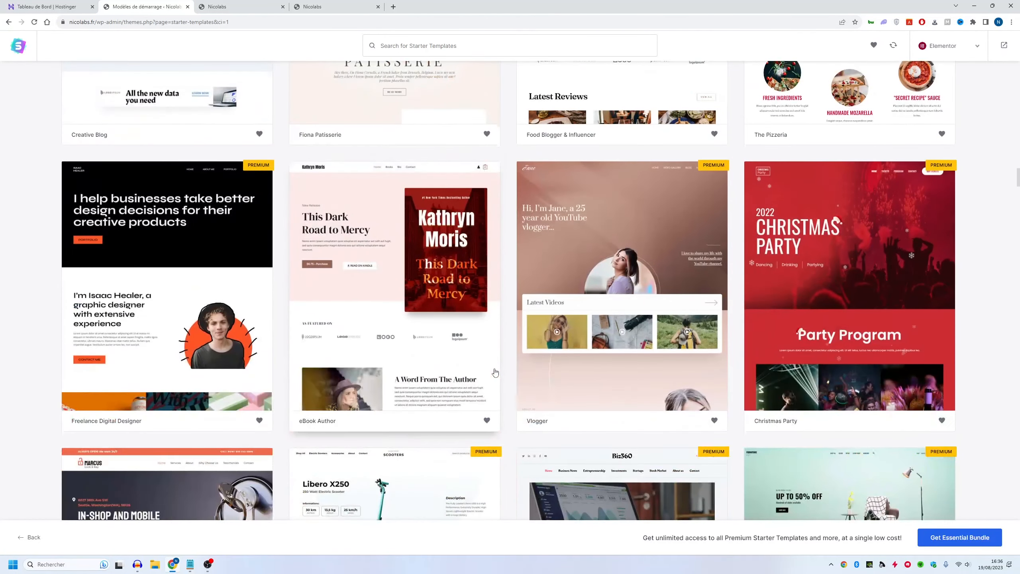
pyautogui.scroll(4, 496, 373)
pyautogui.scroll(4, 495, 373)
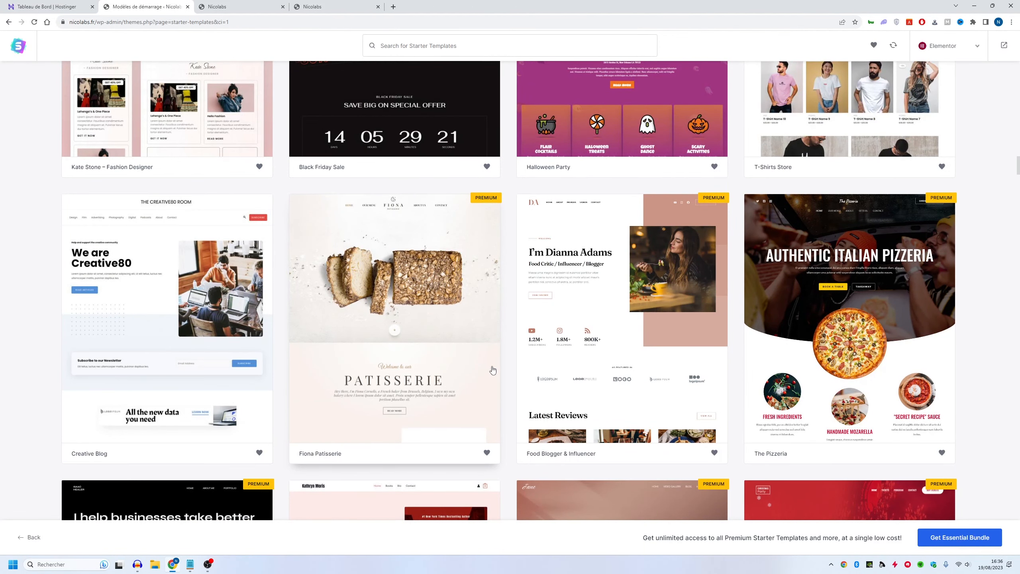
pyautogui.scroll(-7, 493, 370)
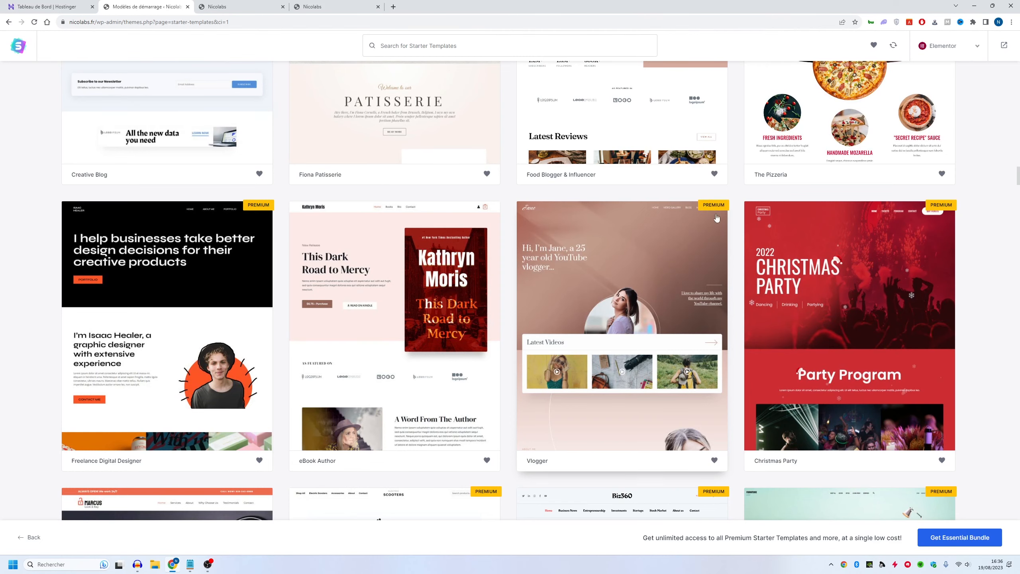
pyautogui.scroll(-20, 329, 368)
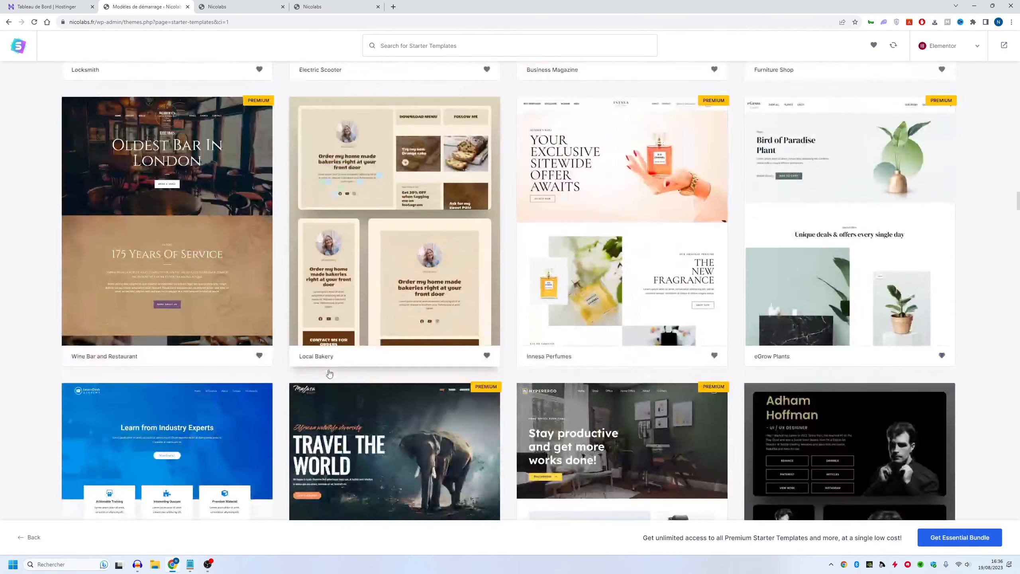
pyautogui.scroll(-8, 330, 377)
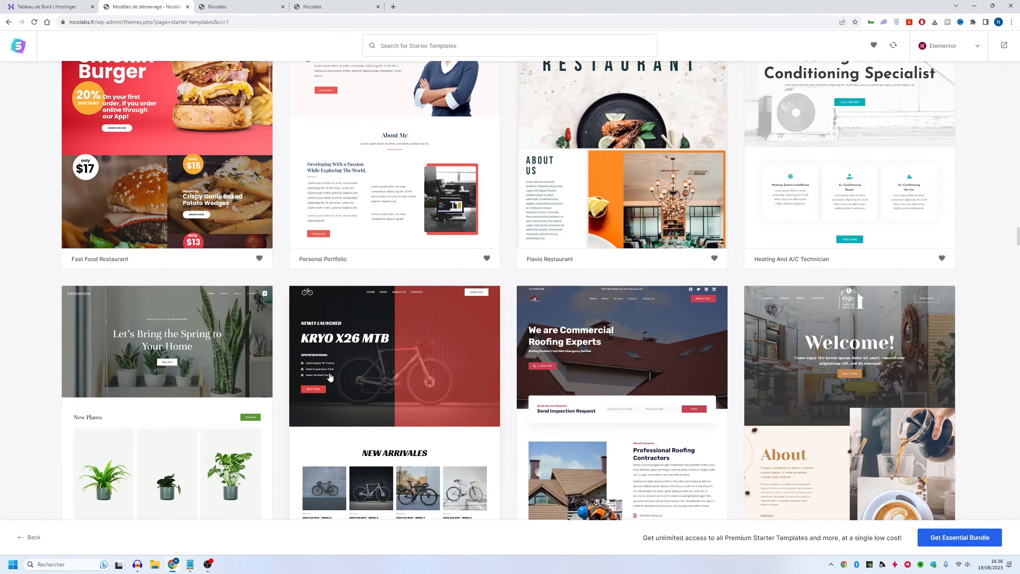
pyautogui.scroll(-18, 330, 377)
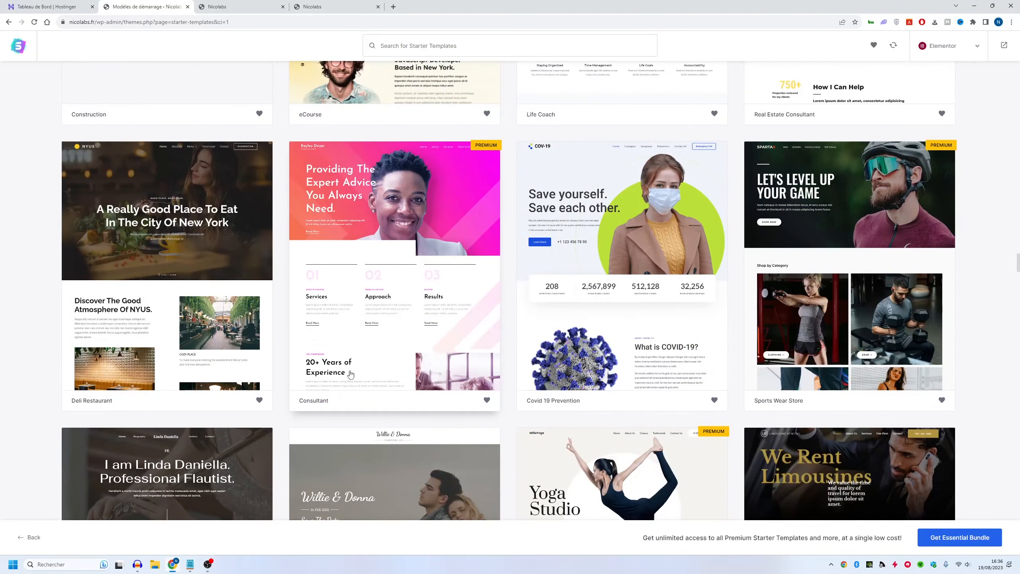
pyautogui.scroll(-15, 349, 372)
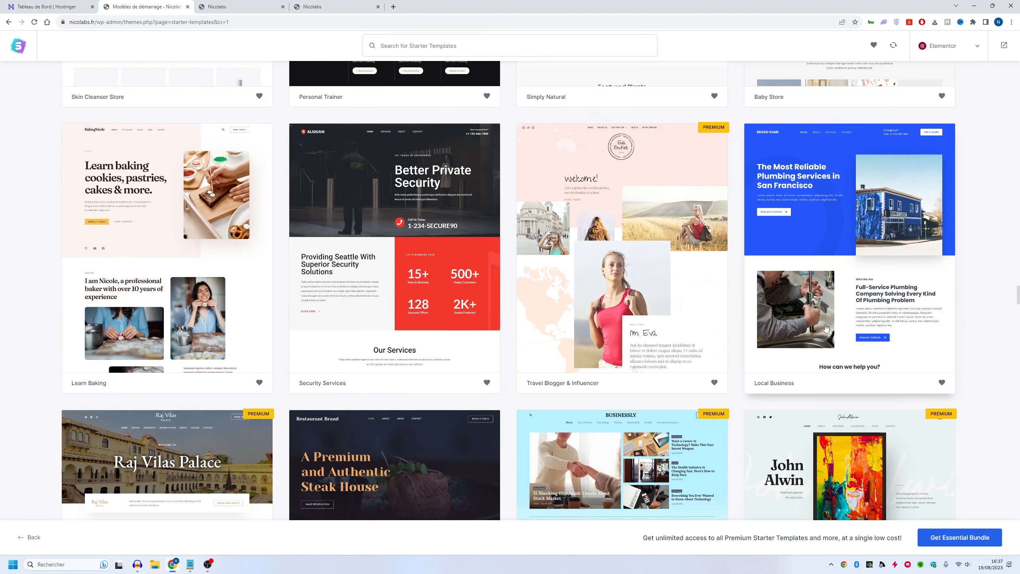
pyautogui.click(807, 328)
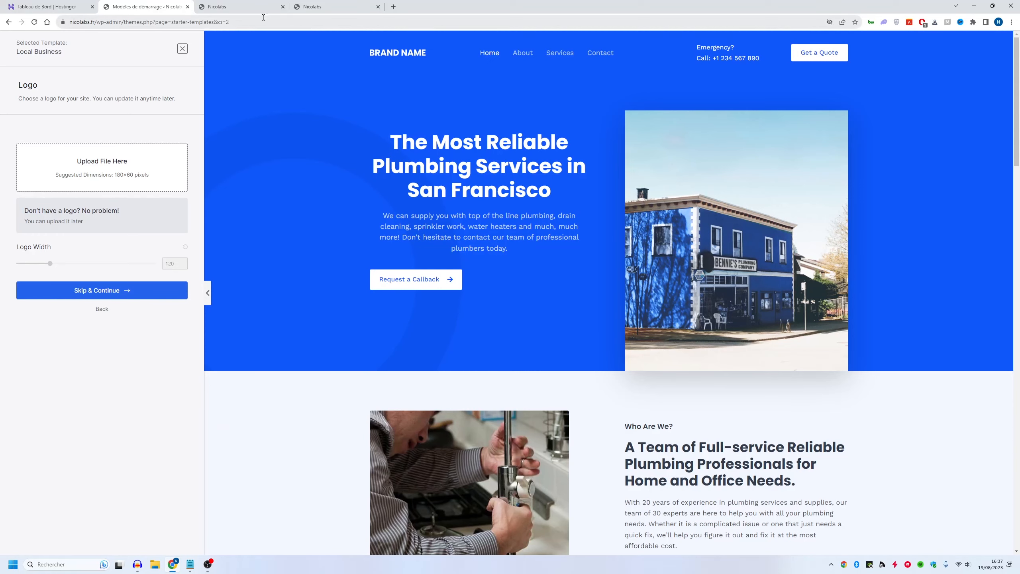
# Compare the Local Business preview with the nicolabs.fr front end, reload the front end, and return to the template setup
pyautogui.click(333, 6)
pyautogui.scroll(-10, 609, 295)
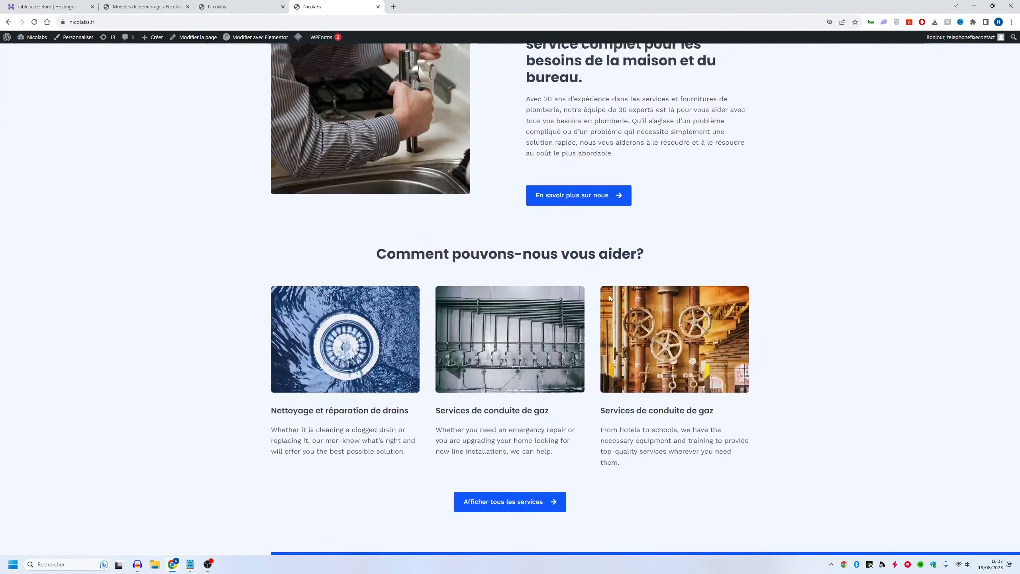
pyautogui.click(133, 4)
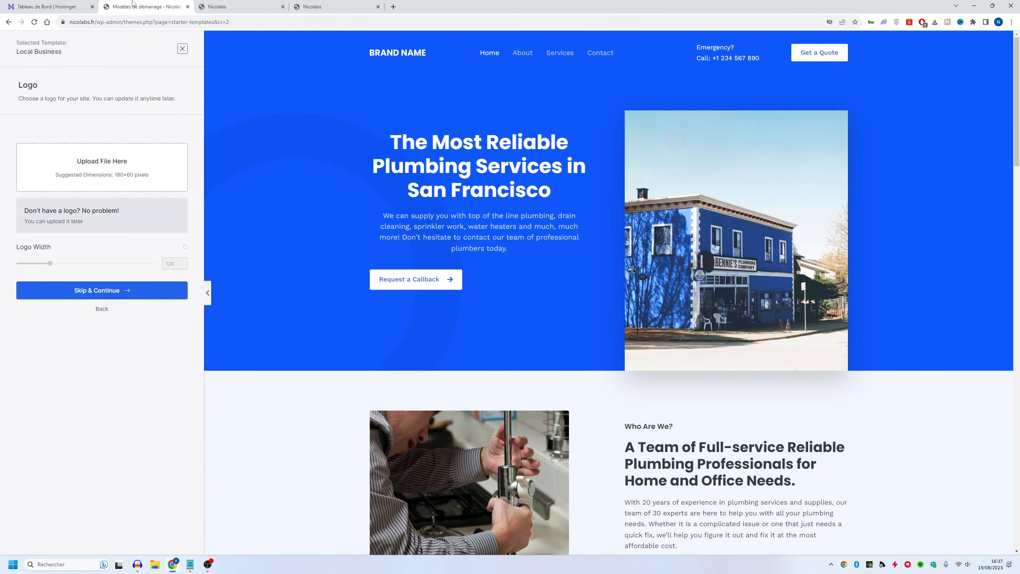
pyautogui.click(317, 5)
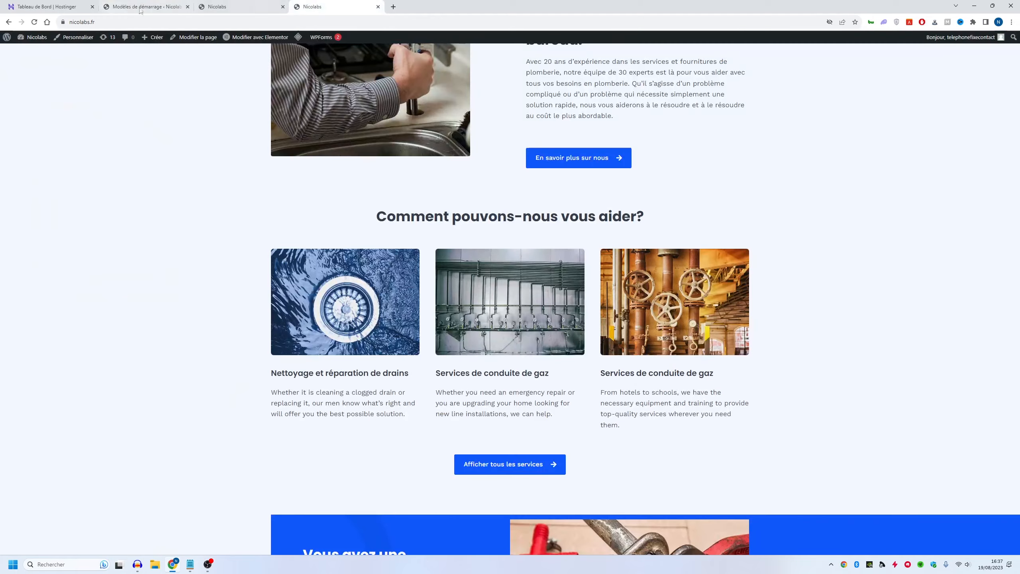
pyautogui.click(34, 22)
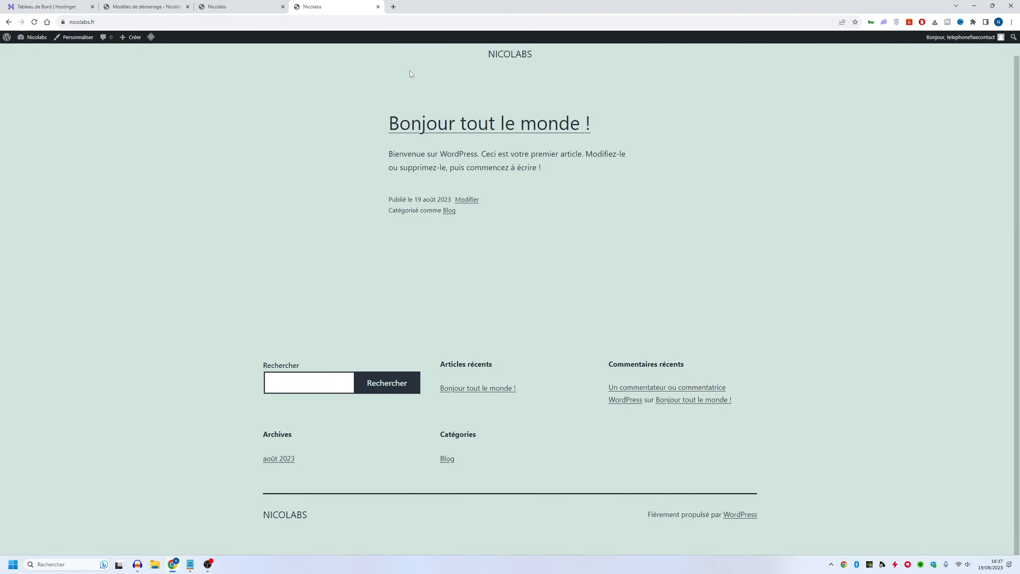
pyautogui.click(137, 8)
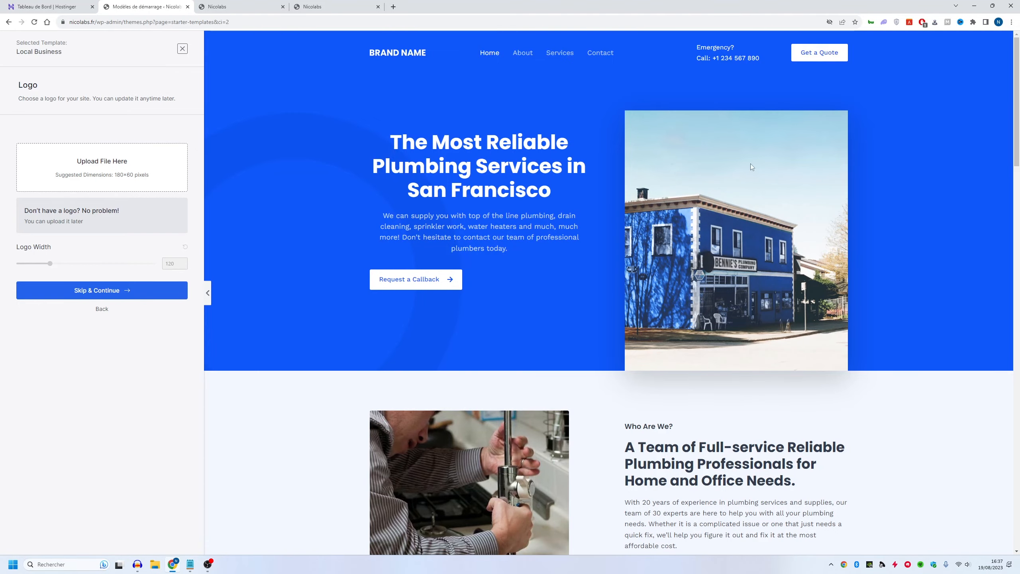
# Go back to the starter template gallery and reopen the Local Business template
pyautogui.click(102, 309)
pyautogui.scroll(-15, 102, 312)
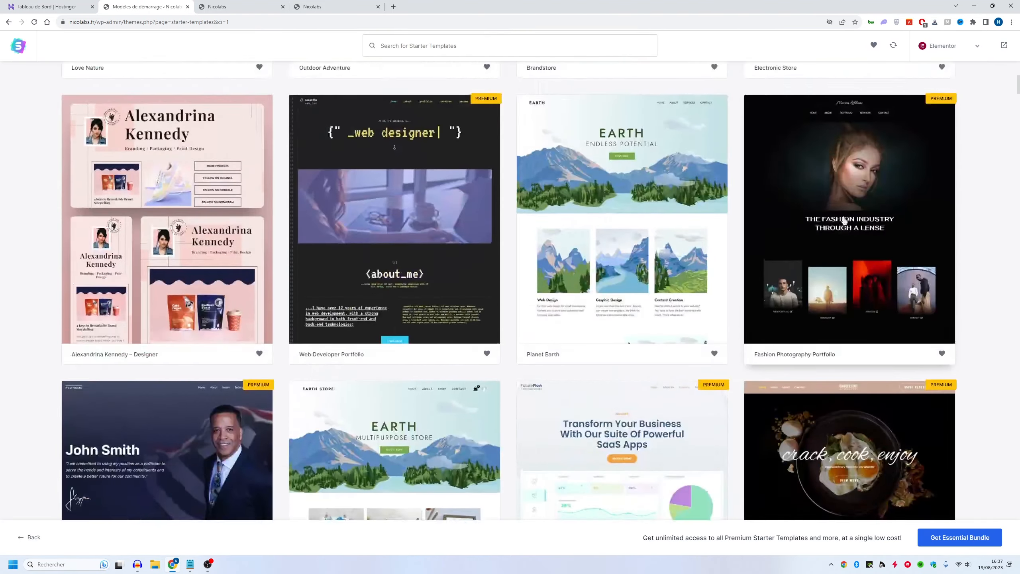
pyautogui.scroll(-20, 157, 220)
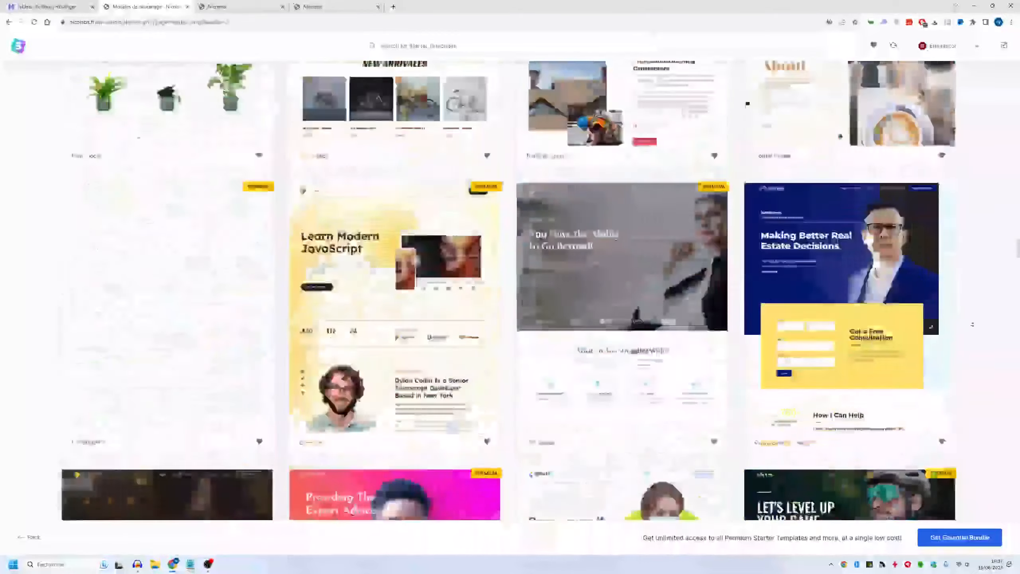
pyautogui.scroll(13, 960, 156)
pyautogui.scroll(-4, 957, 270)
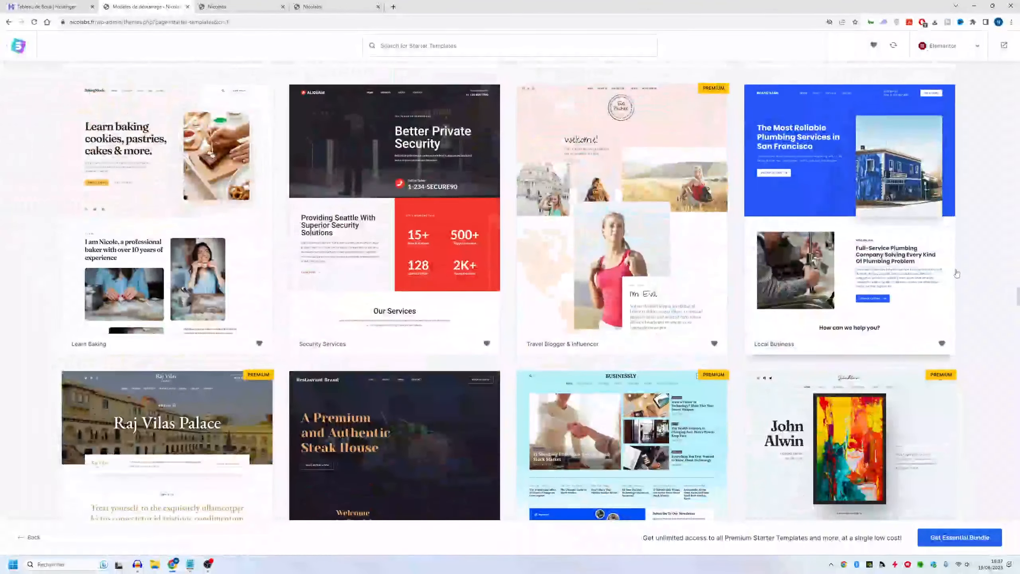
pyautogui.click(853, 251)
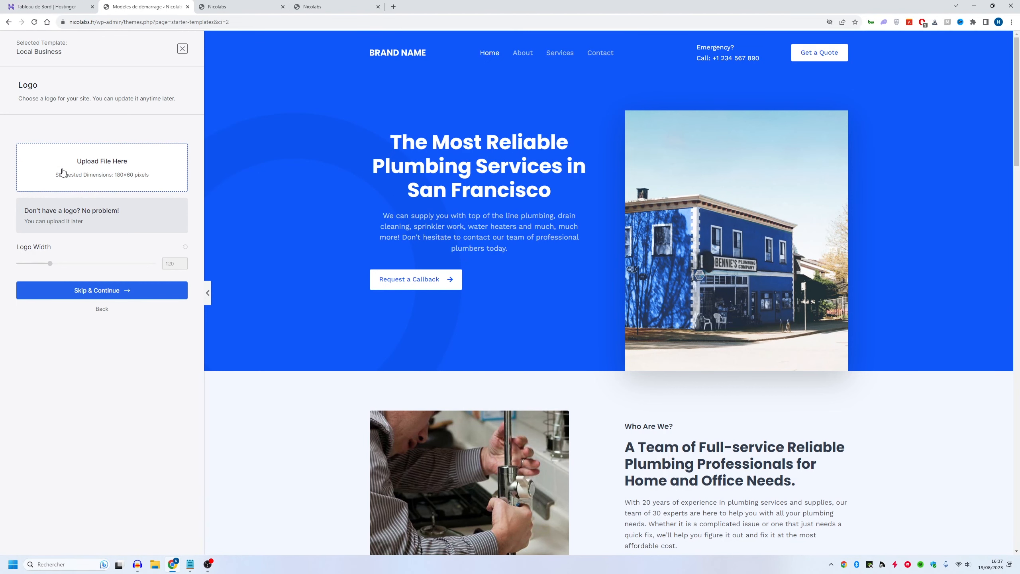
# Skip the logo, keep the default colors and Poppins / Work Sans fonts, and build the website with the preselected Astra theme and import options
pyautogui.click(85, 289)
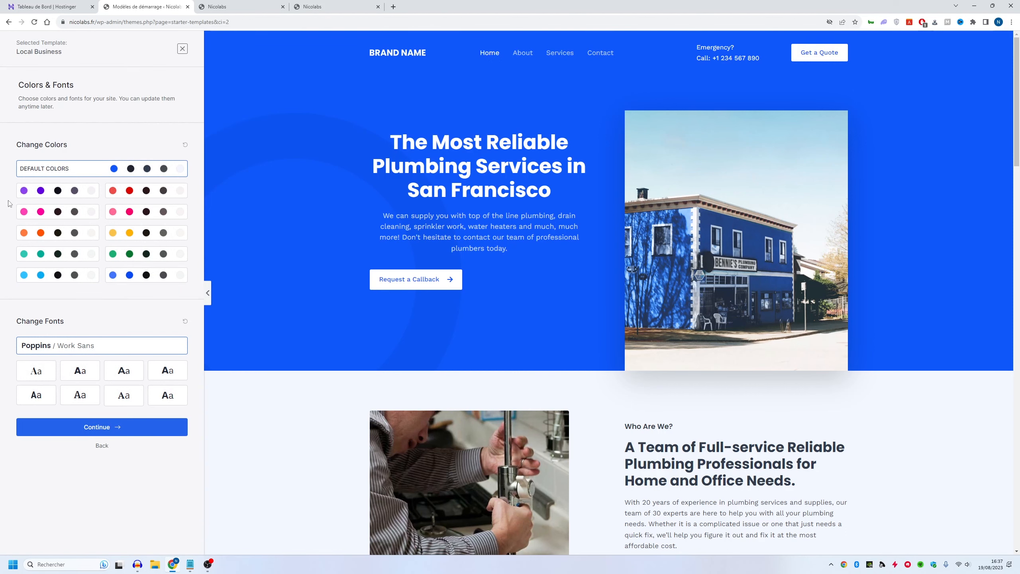
pyautogui.click(145, 434)
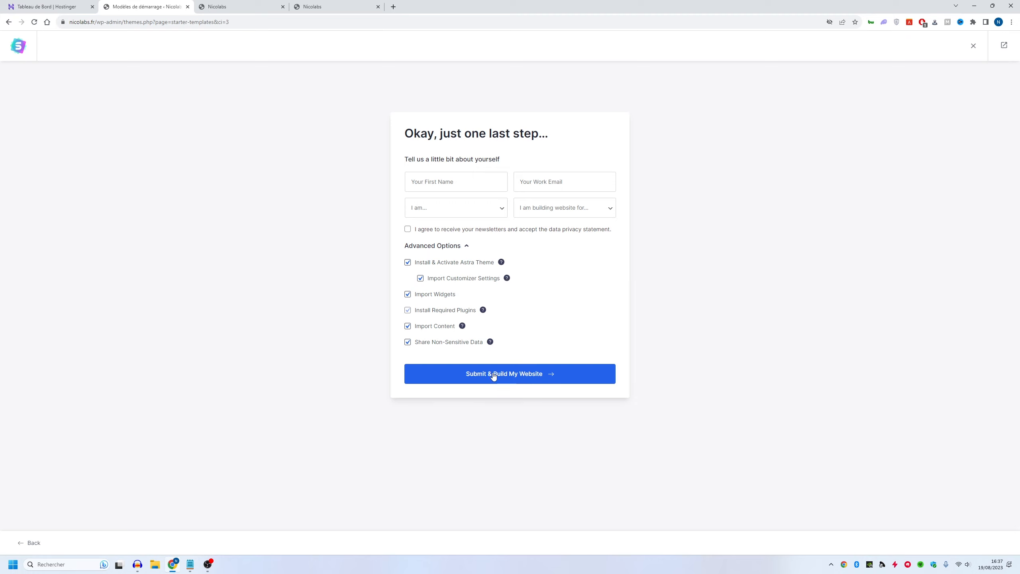
pyautogui.click(540, 376)
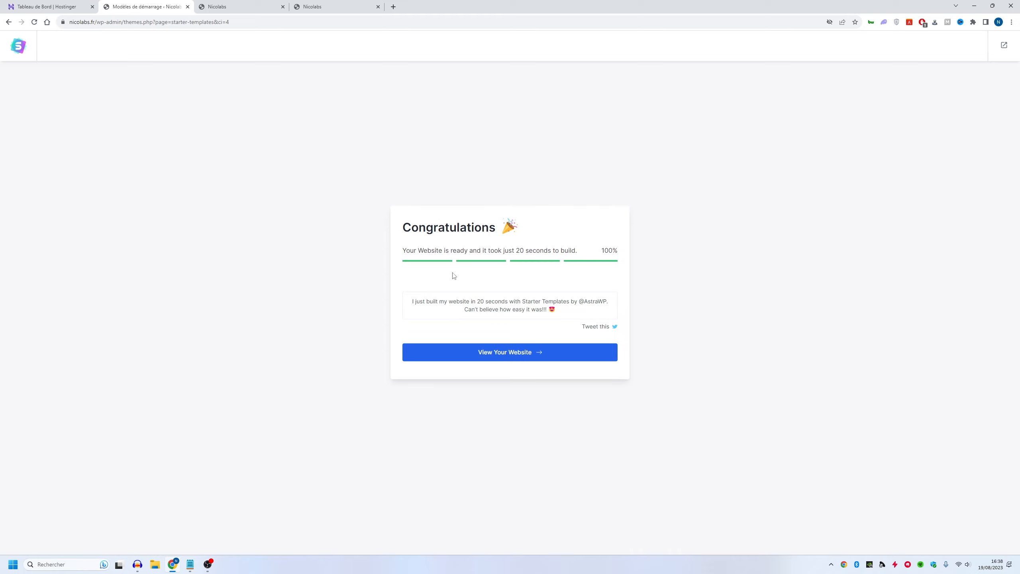
# Open the newly built website and review its home page from the header to the footer
pyautogui.click(495, 353)
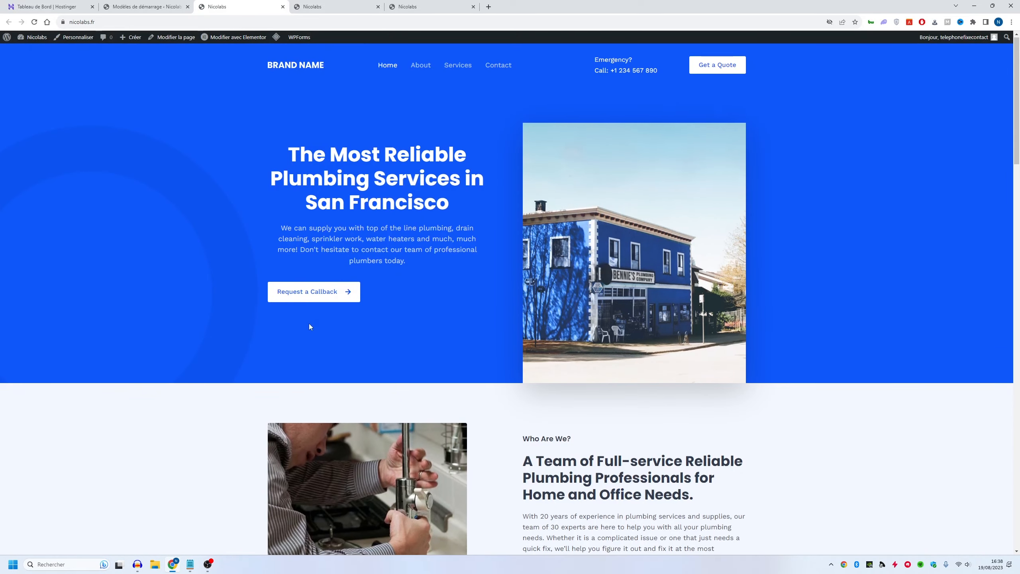
pyautogui.scroll(-10, 321, 337)
pyautogui.scroll(-15, 250, 353)
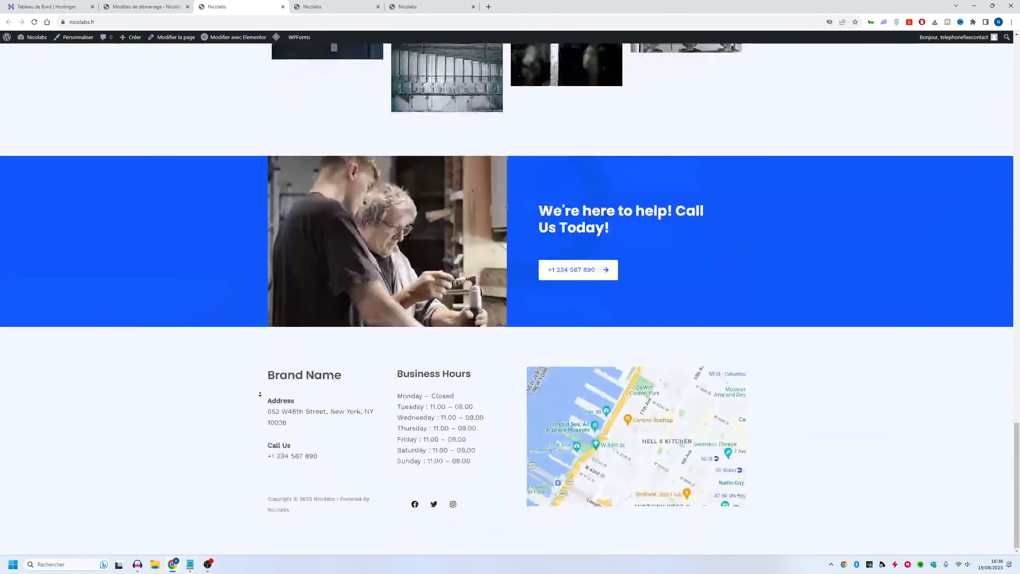
pyautogui.scroll(20, 278, 84)
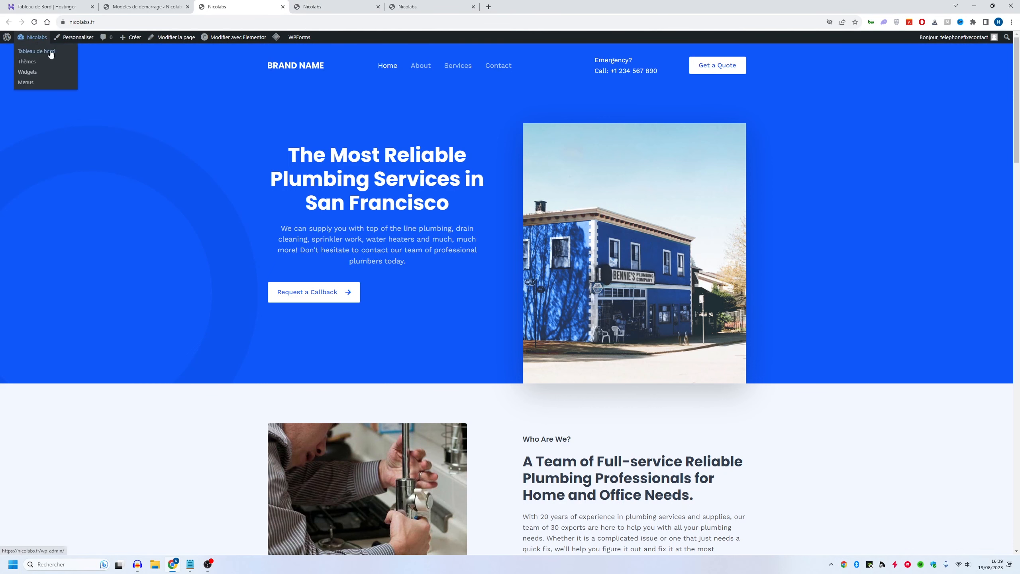
# Open the nicolabs.fr dashboard in a new browser tab and list all of the site's pages
pyautogui.middleClick(35, 52)
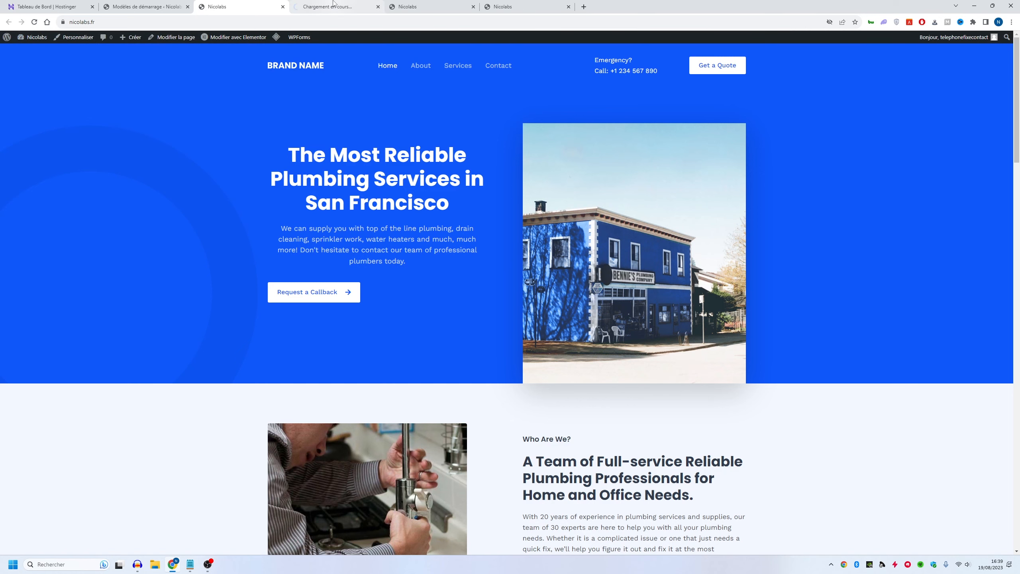
pyautogui.click(335, 6)
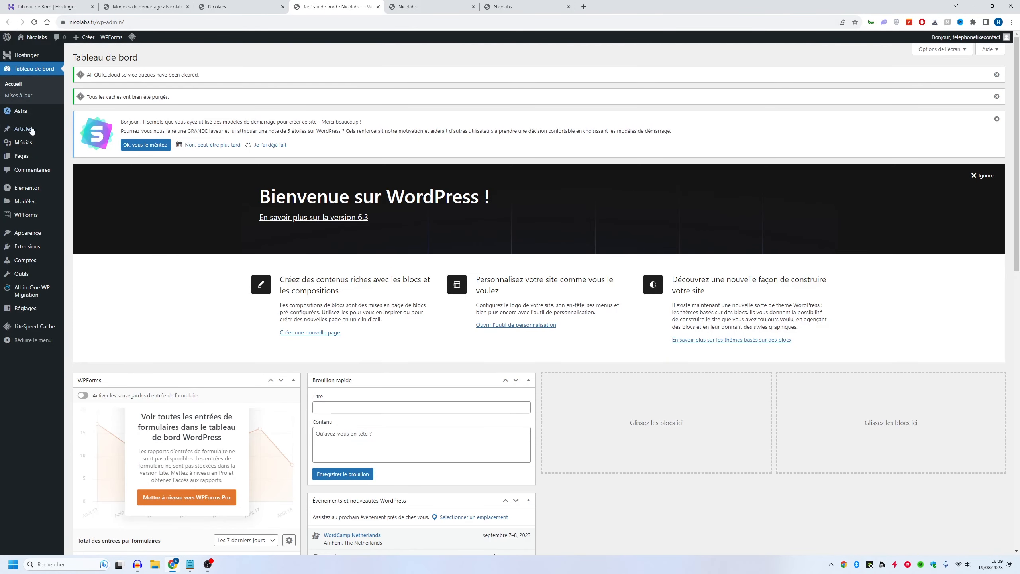
pyautogui.click(16, 158)
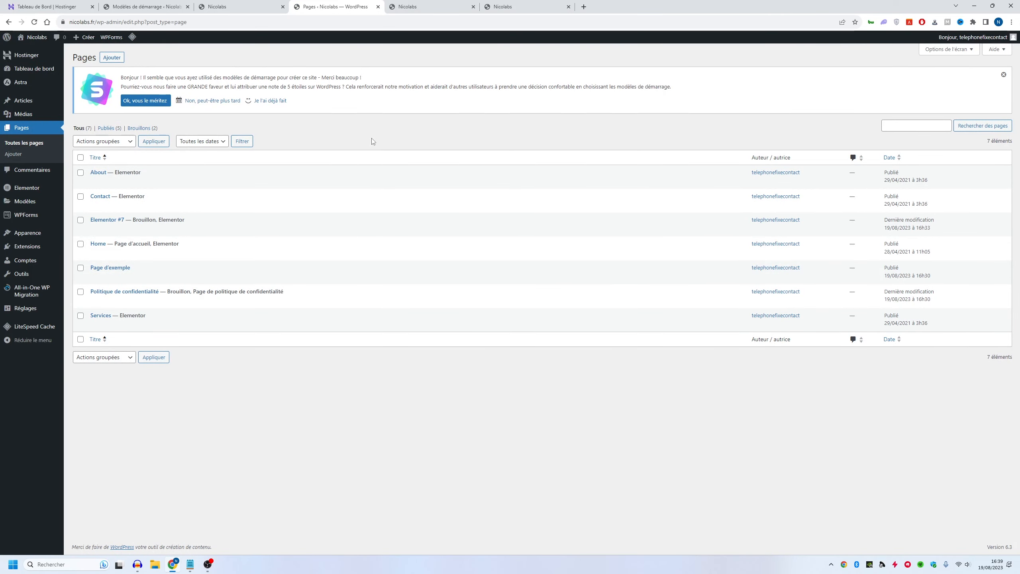
# Open the Home page's WordPress editor in a new browser tab and start editing its title
pyautogui.moveTo(285, 186)
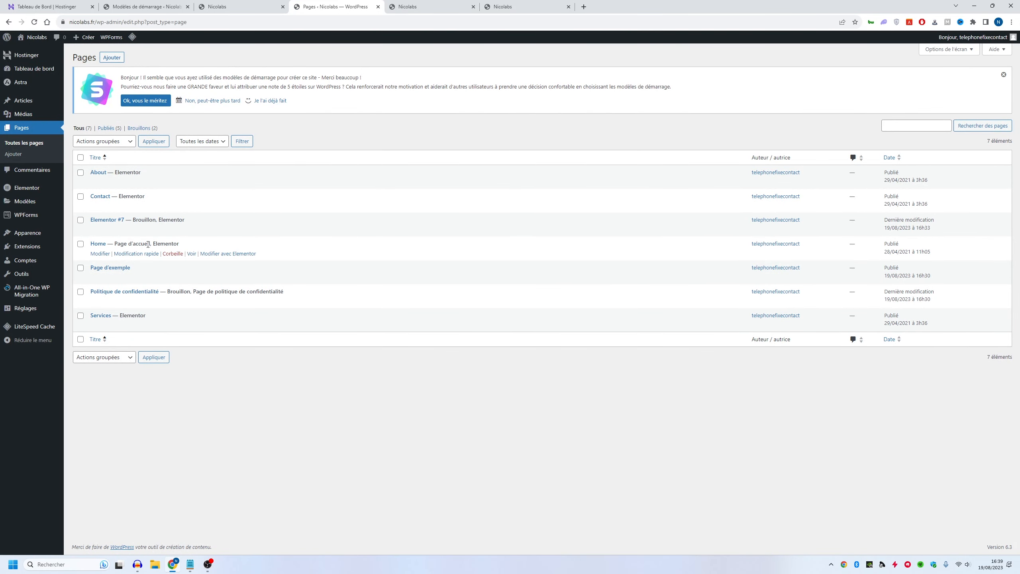
pyautogui.moveTo(194, 253)
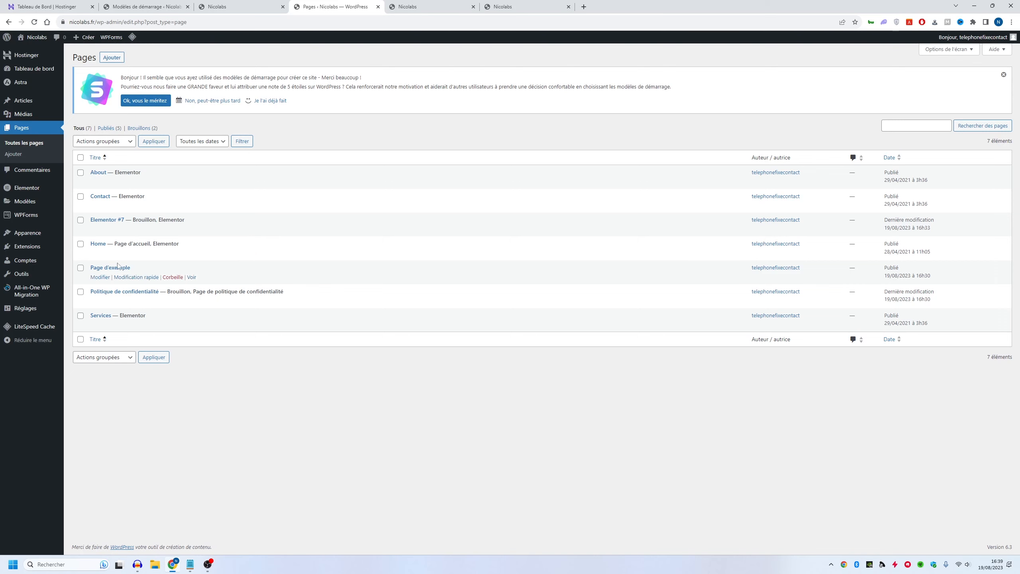
pyautogui.keyDown('ctrl'); pyautogui.click(99, 256); pyautogui.keyUp('ctrl')
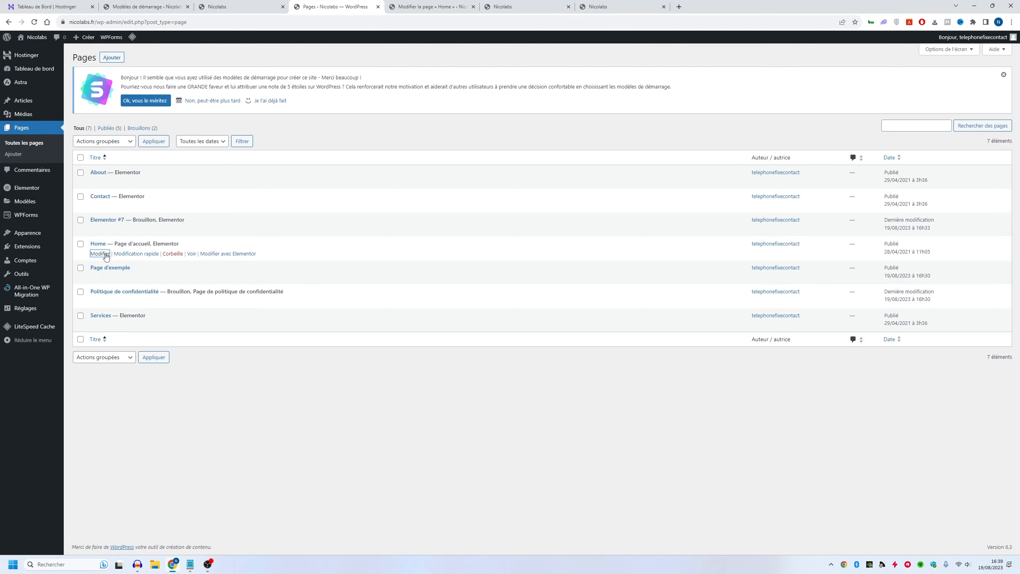
pyautogui.click(432, 4)
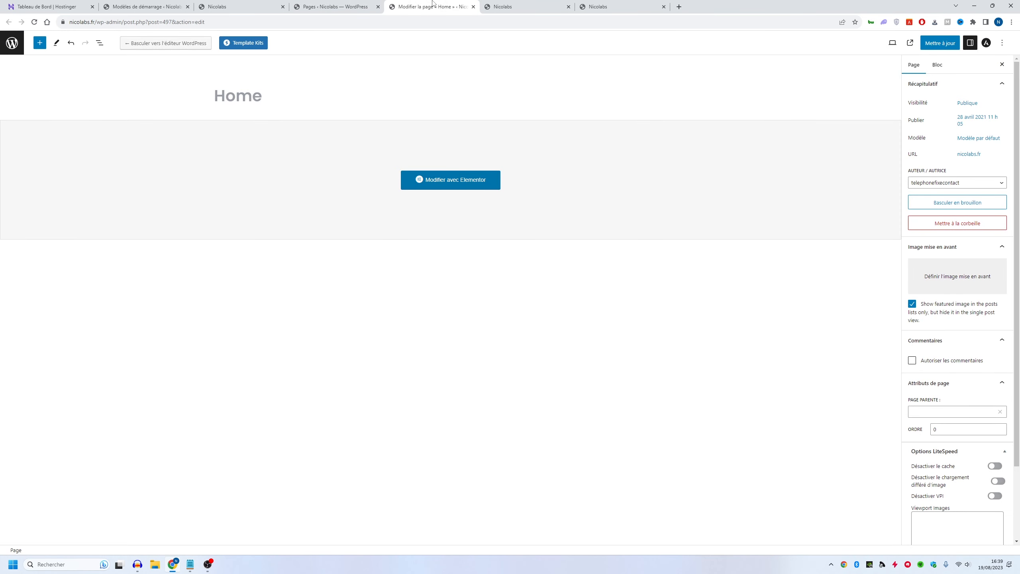
pyautogui.click(333, 96)
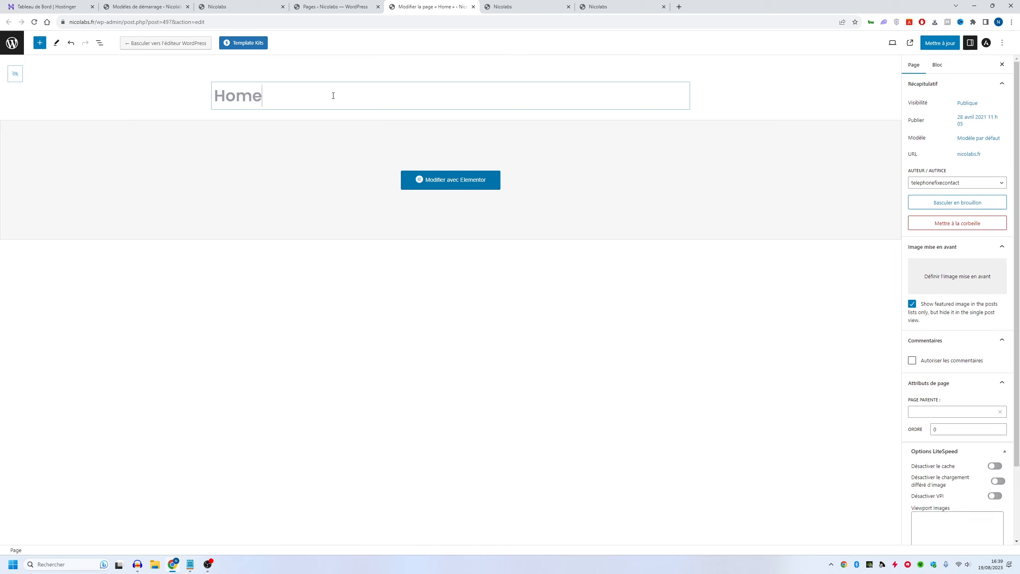
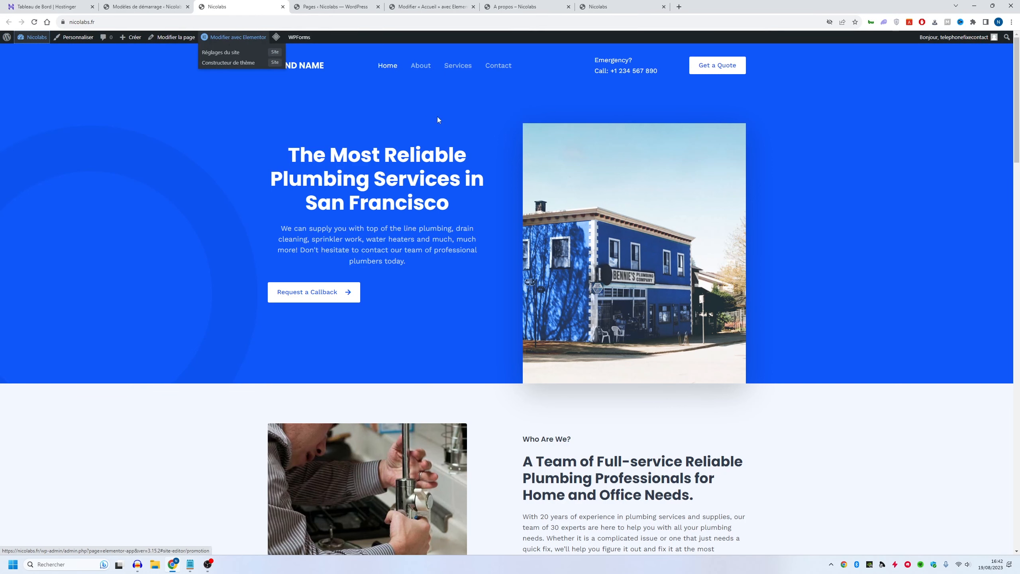
# Switch to the Elementor editor of the Accueil page and look over its hero and following sections
pyautogui.click(425, 5)
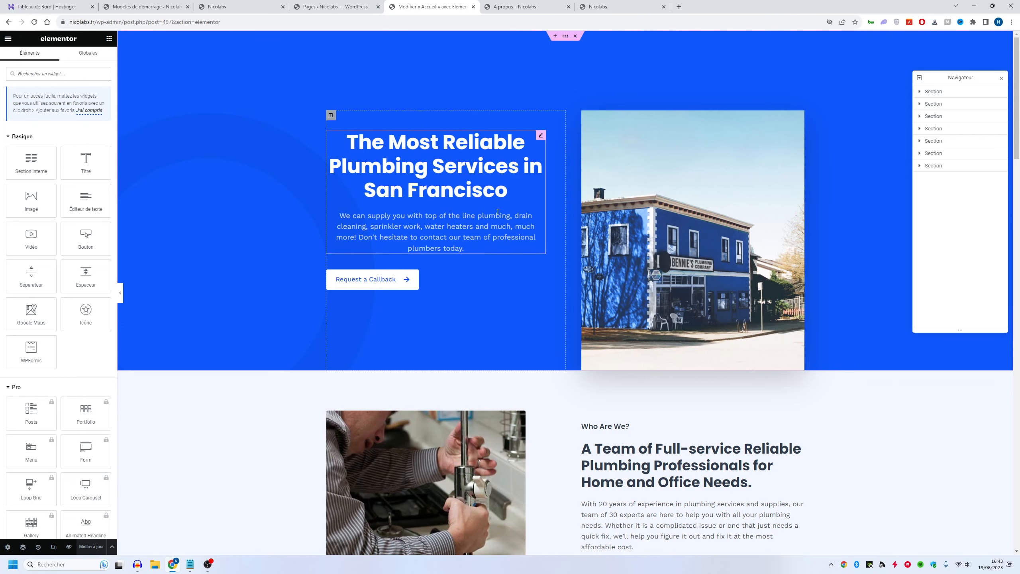
pyautogui.scroll(-5, 591, 243)
pyautogui.scroll(5, 591, 243)
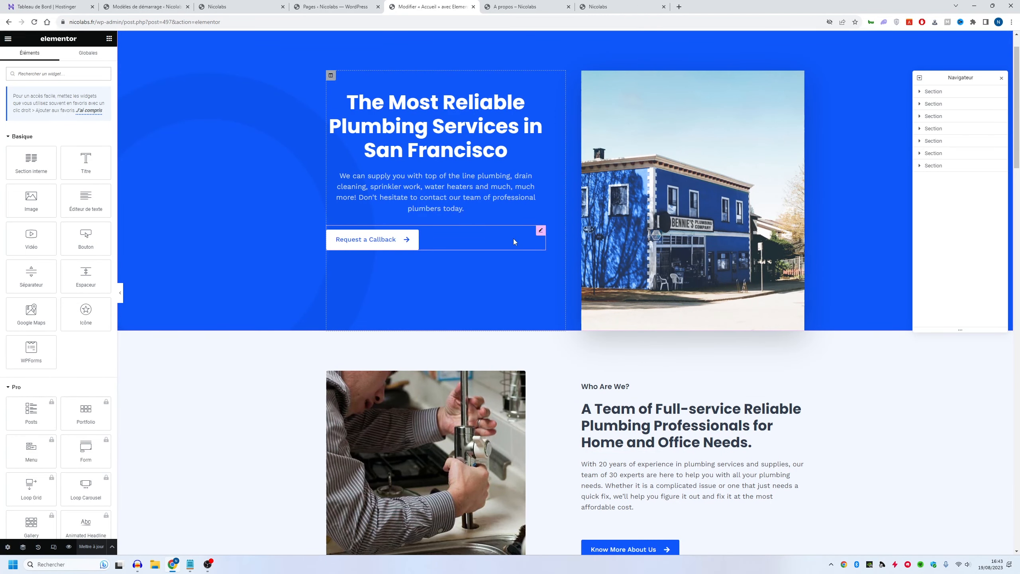
pyautogui.scroll(-2, 474, 343)
pyautogui.scroll(-2, 473, 343)
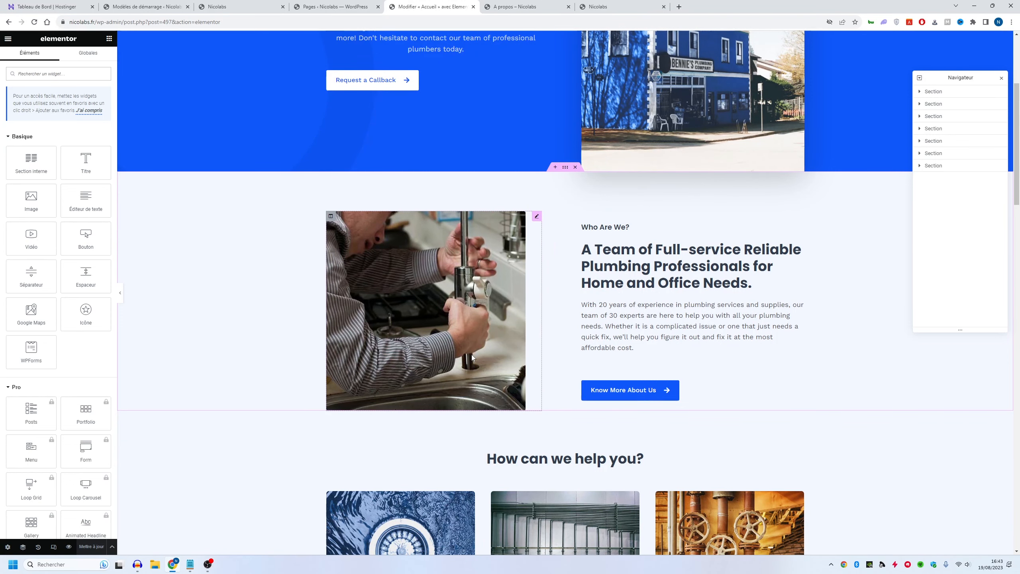
pyautogui.scroll(5, 472, 354)
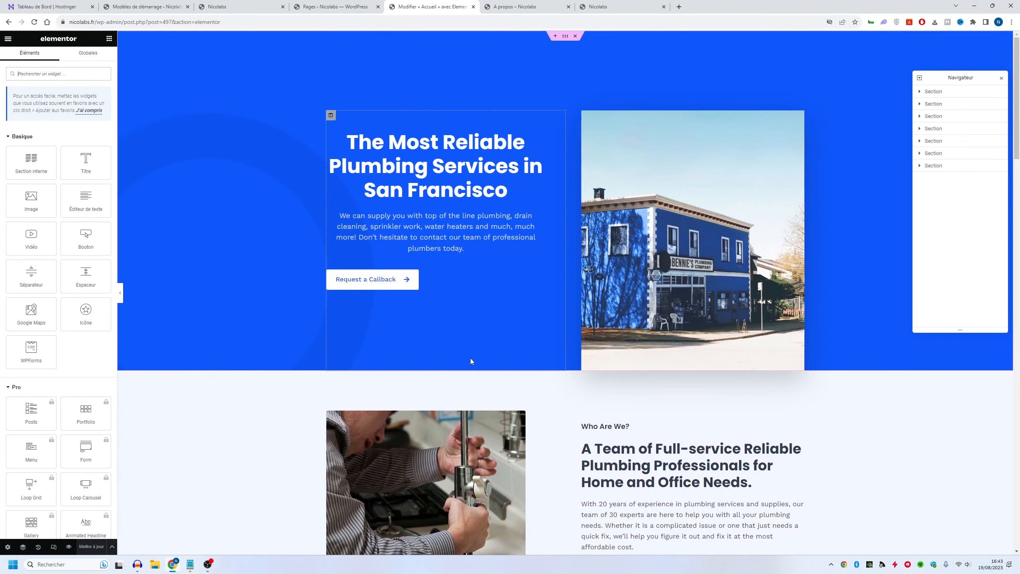
# Move the Navigator beside the hero image, expand the first section and compare the page with the front end
pyautogui.moveTo(938, 74); pyautogui.dragTo(788, 188)
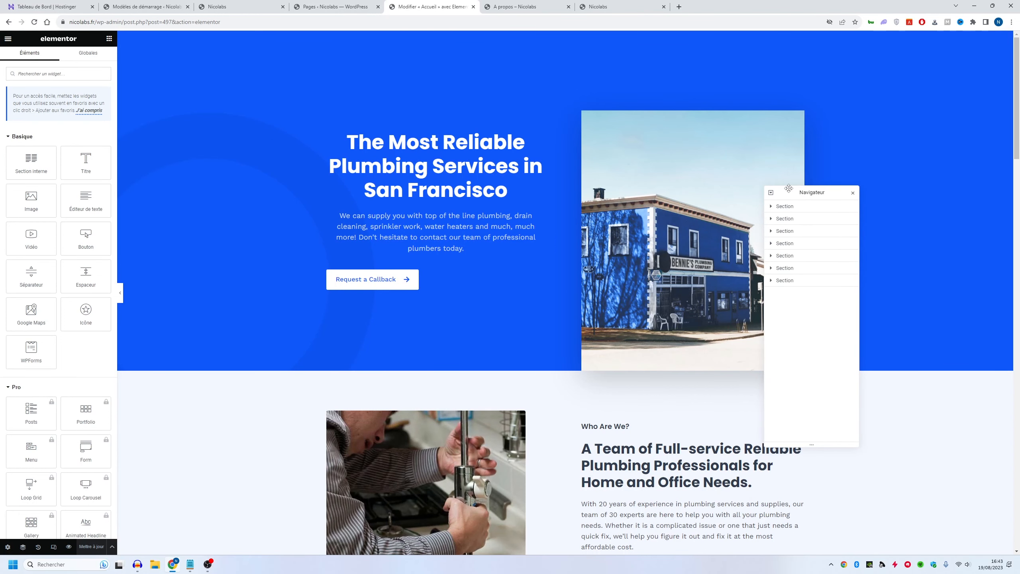
pyautogui.click(771, 208)
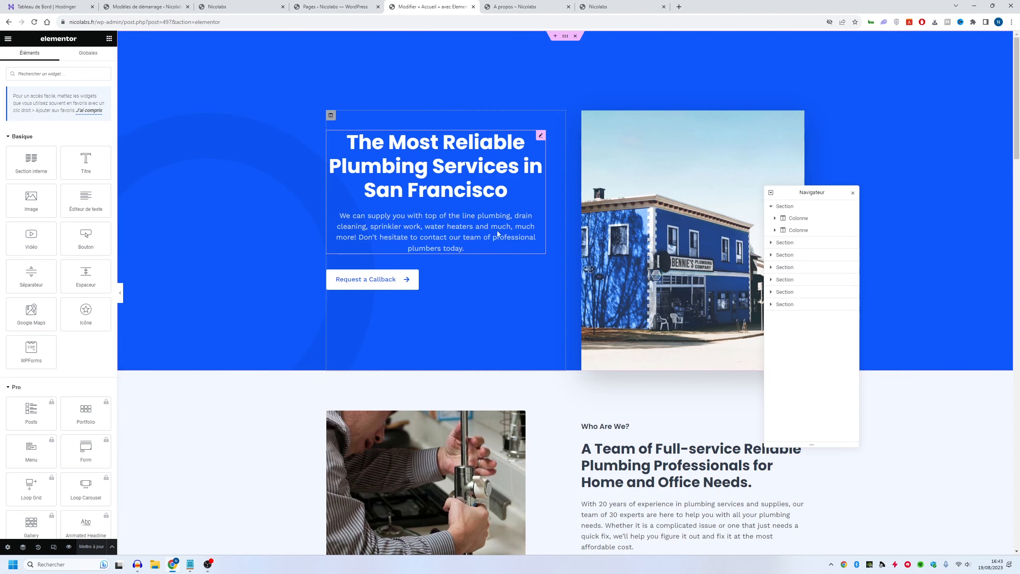
pyautogui.click(237, 5)
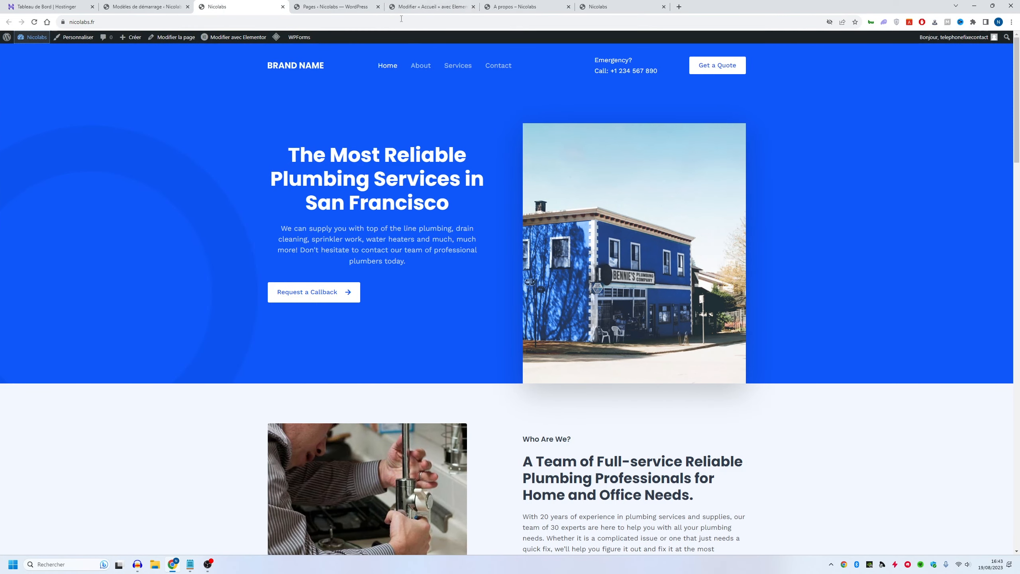
pyautogui.click(430, 6)
# Inspect the hero section's settings, its text image box and its building image through the structure tree
pyautogui.click(786, 207)
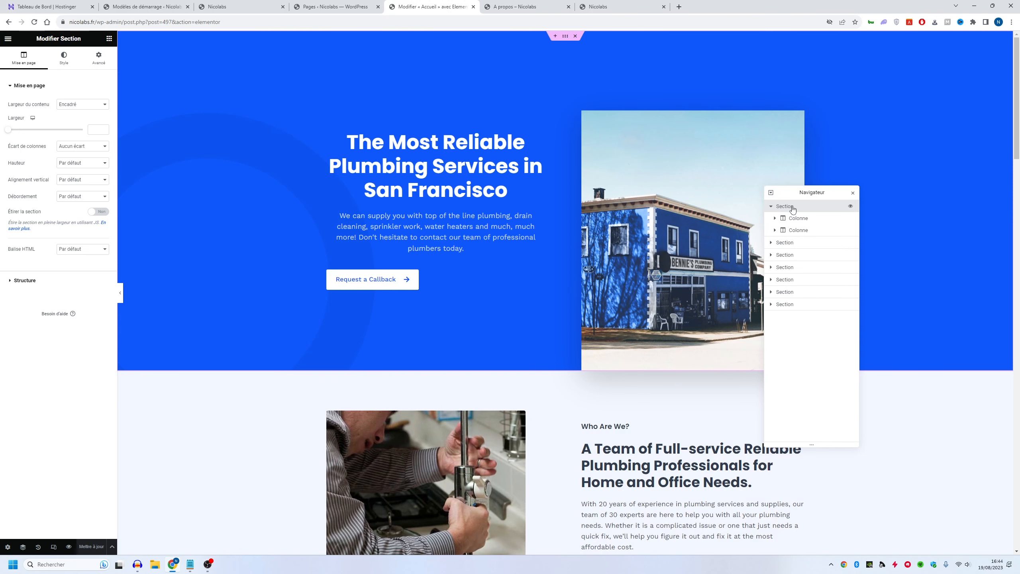
pyautogui.click(774, 218)
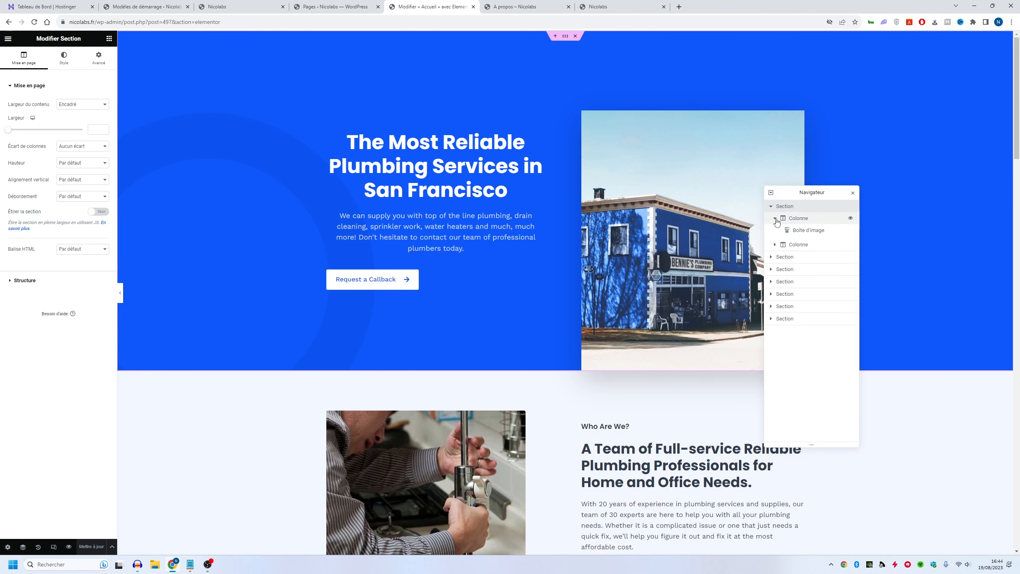
pyautogui.click(808, 231)
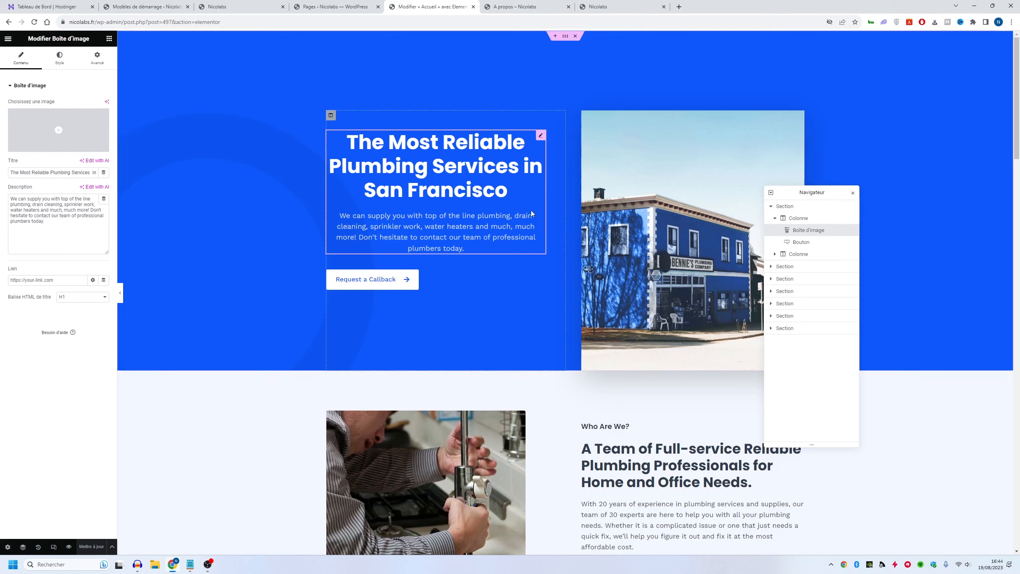
pyautogui.click(615, 182)
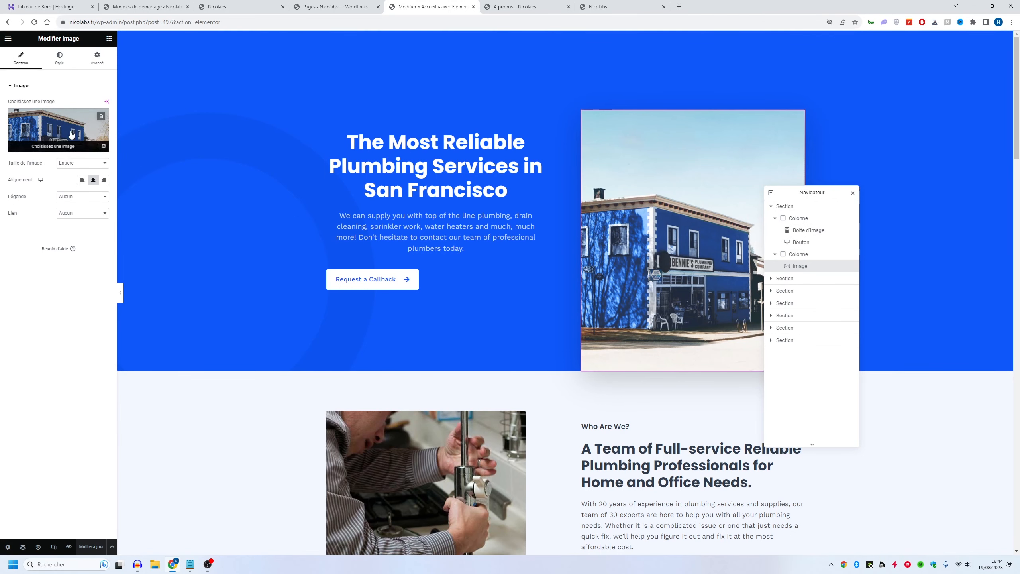
pyautogui.click(814, 230)
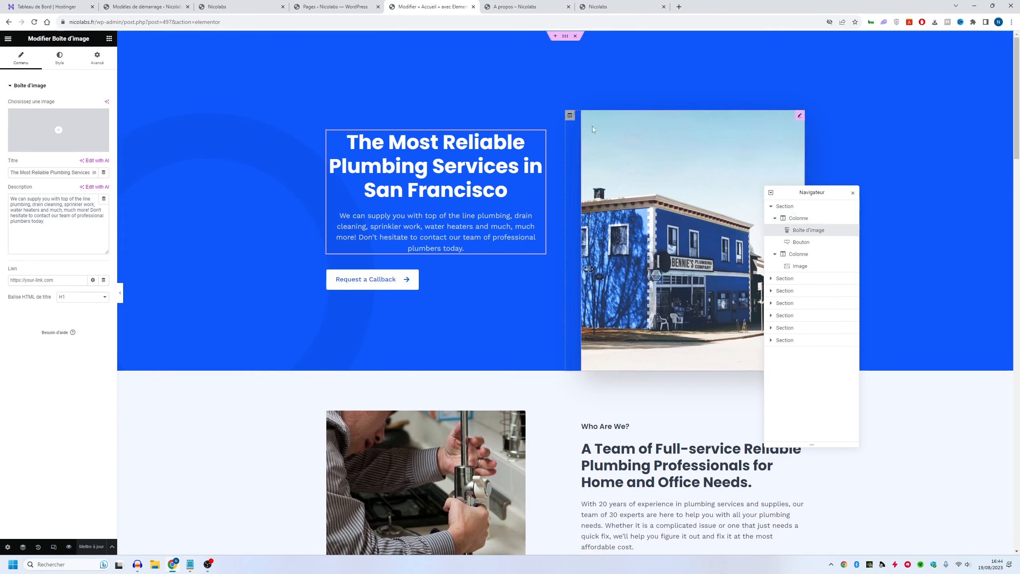
# Move the Navigator clear of the hero image and check the content settings of the building image and heading box
pyautogui.moveTo(818, 187); pyautogui.dragTo(932, 146)
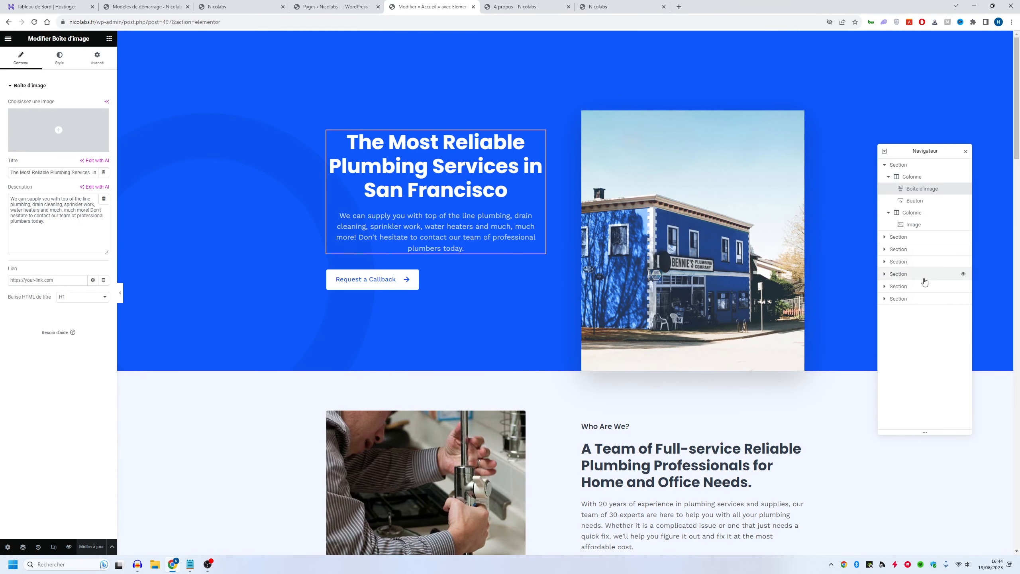
pyautogui.scroll(-3, 522, 302)
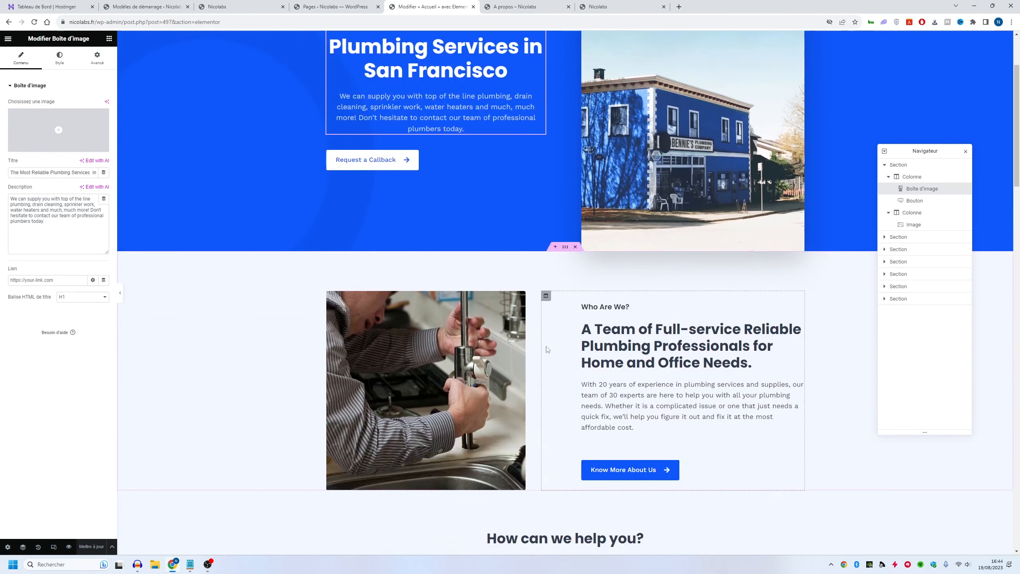
pyautogui.scroll(3, 582, 241)
pyautogui.click(630, 192)
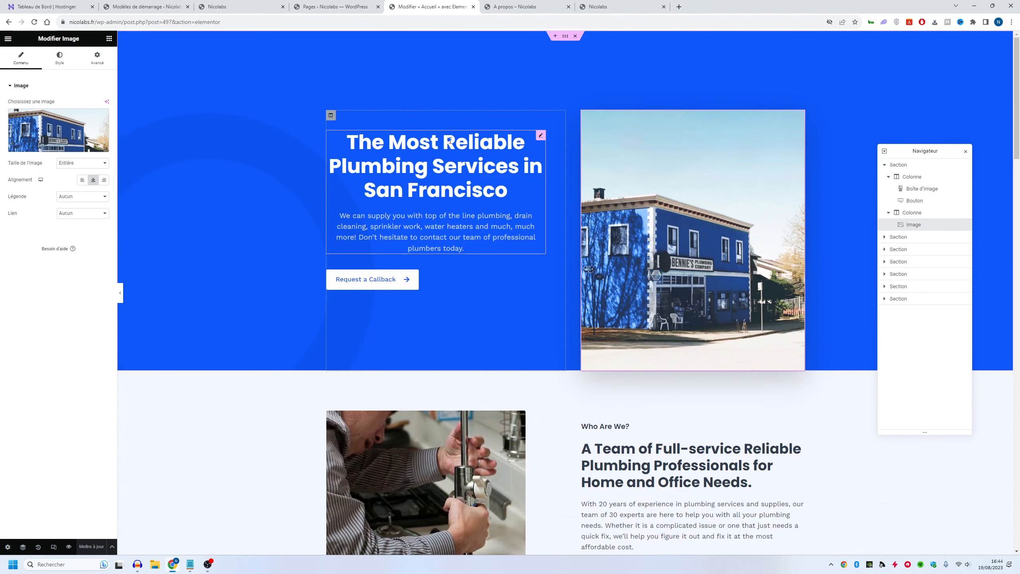
pyautogui.click(436, 167)
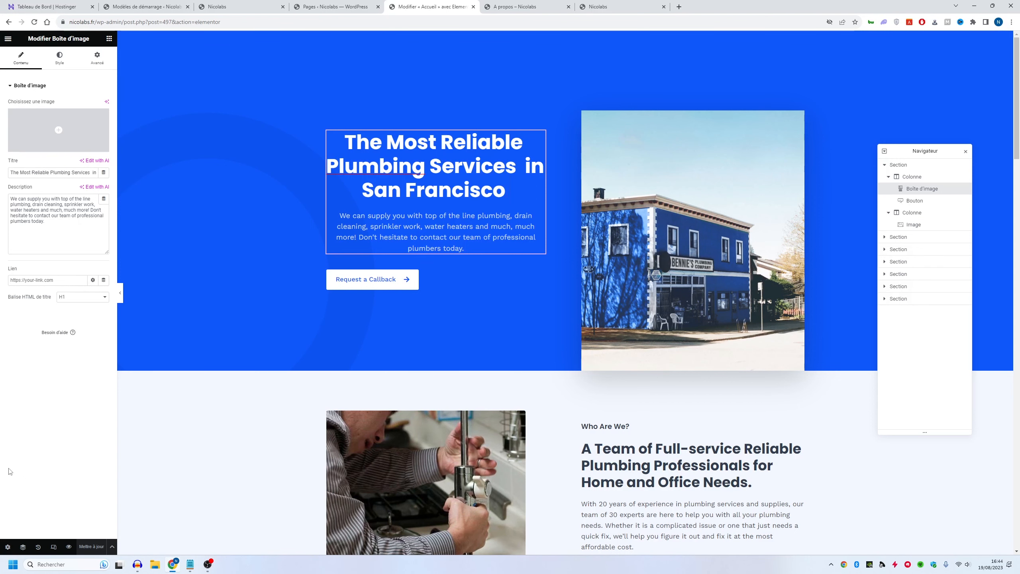
# Insert a Titre widget between the hero text and the Request a Callback button, and delete it again
pyautogui.click(109, 38)
pyautogui.moveTo(75, 157); pyautogui.dragTo(422, 252)
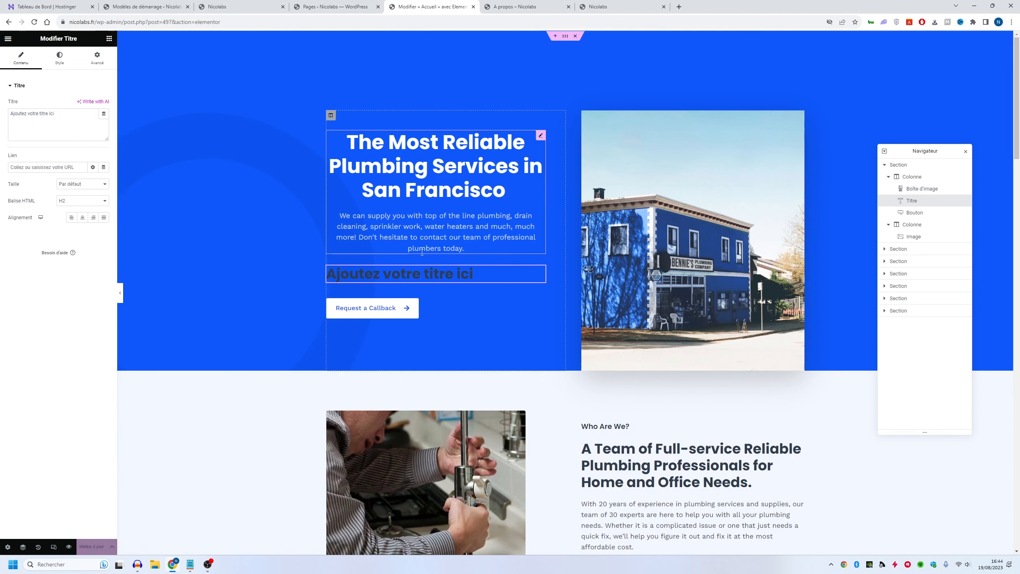
pyautogui.rightClick(412, 275)
pyautogui.click(424, 436)
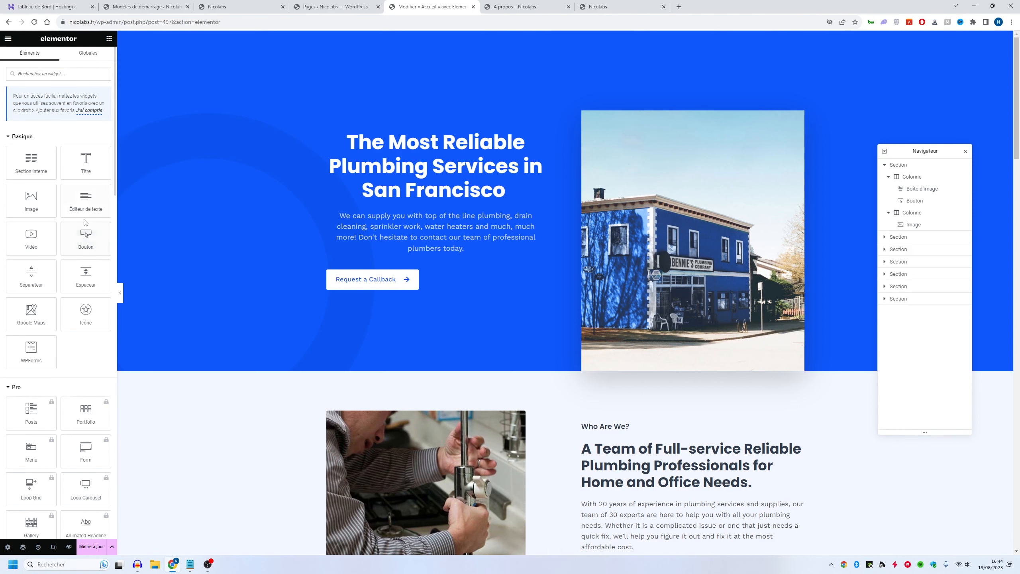
# Delete the building image from the hero section and place a Vidéo widget in its emptied column
pyautogui.scroll(-3, 86, 225)
pyautogui.scroll(3, 83, 237)
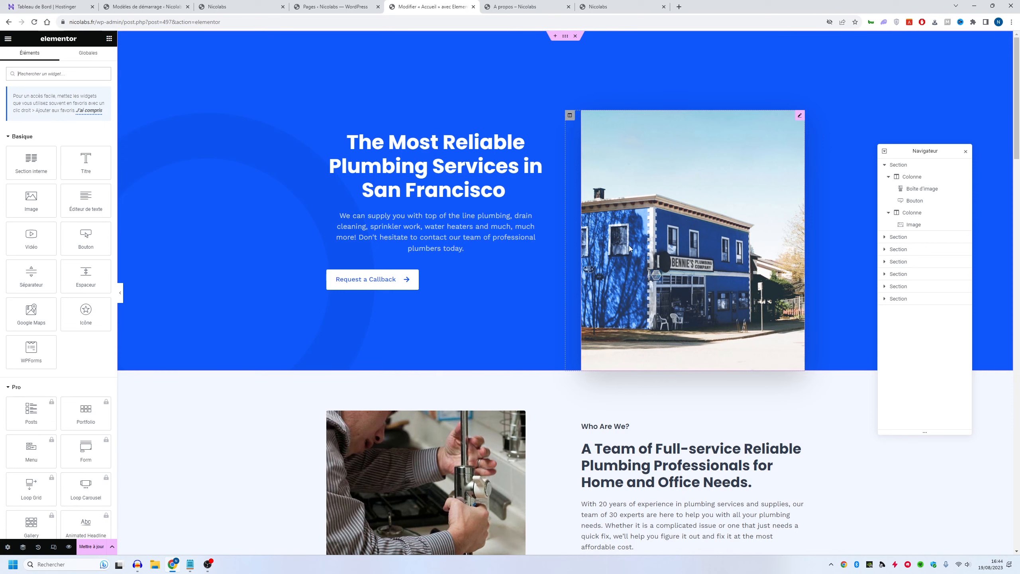
pyautogui.rightClick(633, 225)
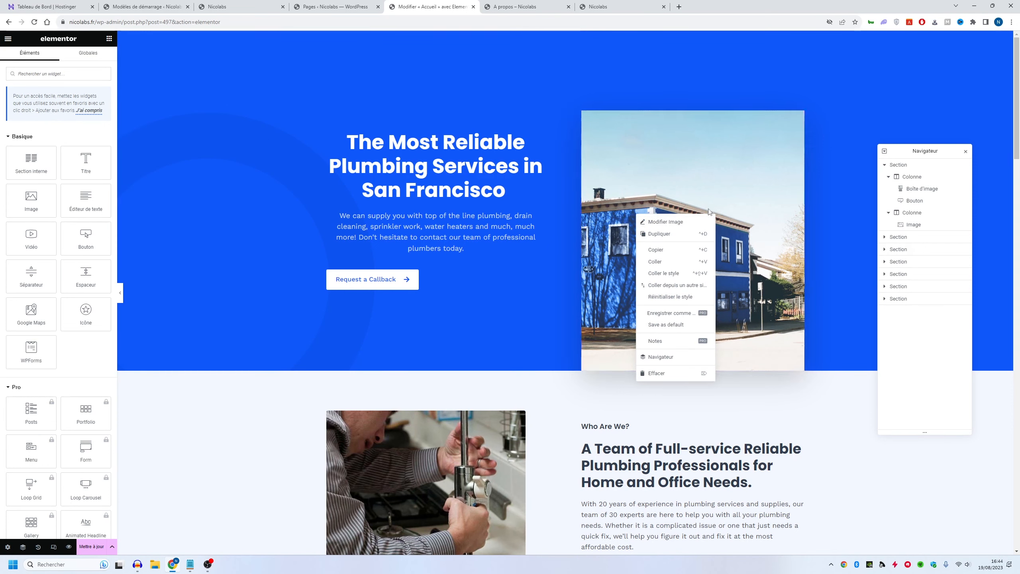
pyautogui.click(690, 171)
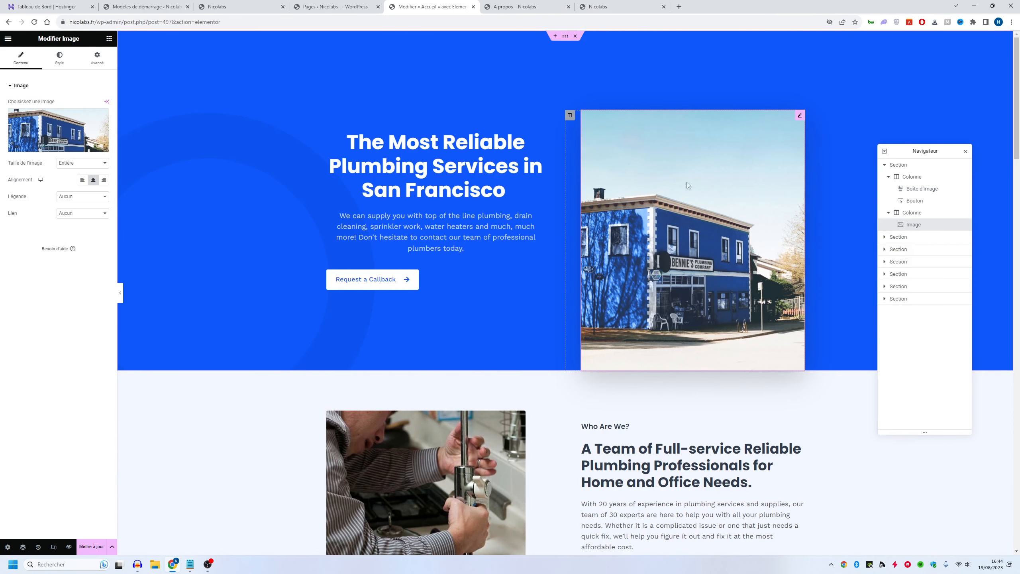
pyautogui.rightClick(664, 191)
pyautogui.click(691, 349)
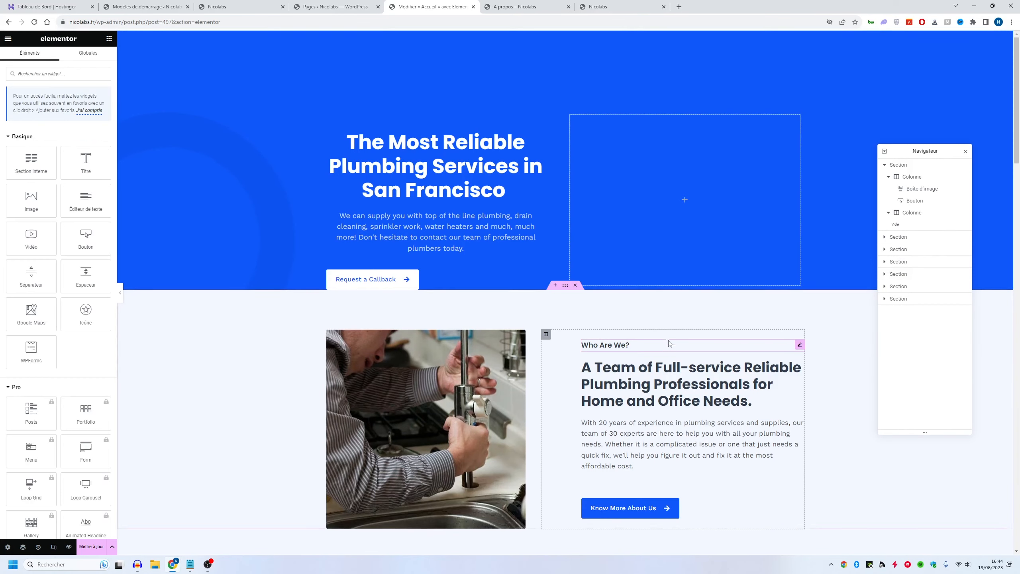
pyautogui.moveTo(37, 229); pyautogui.dragTo(727, 214)
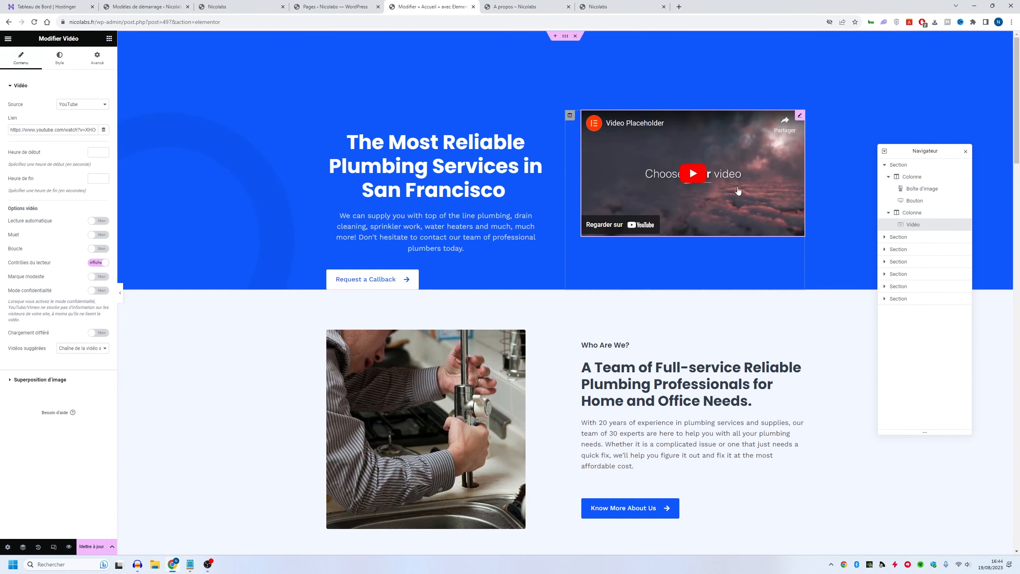
# Set the vertical alignment of the hero column containing the video to Milieu
pyautogui.click(569, 116)
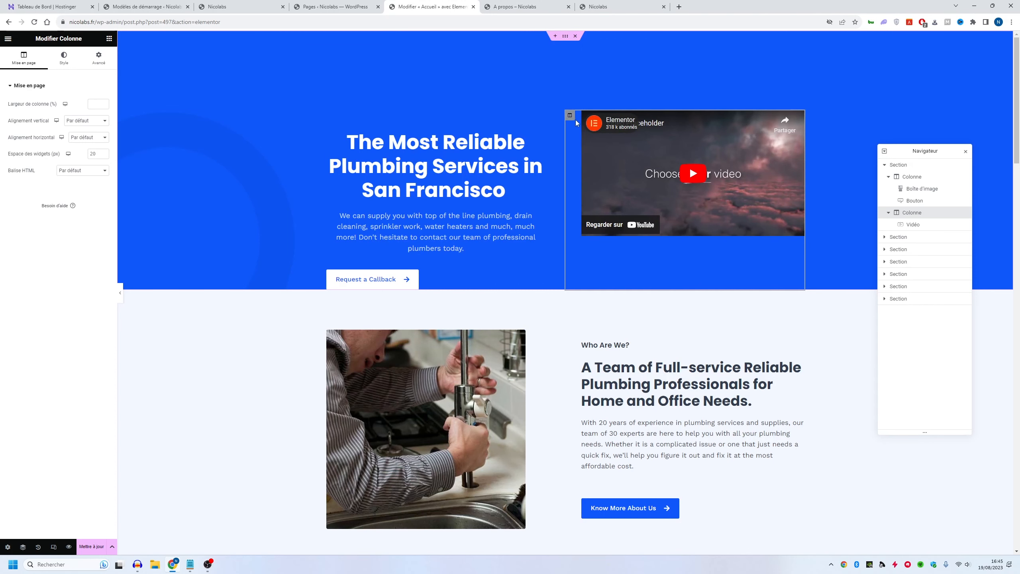
pyautogui.click(82, 126)
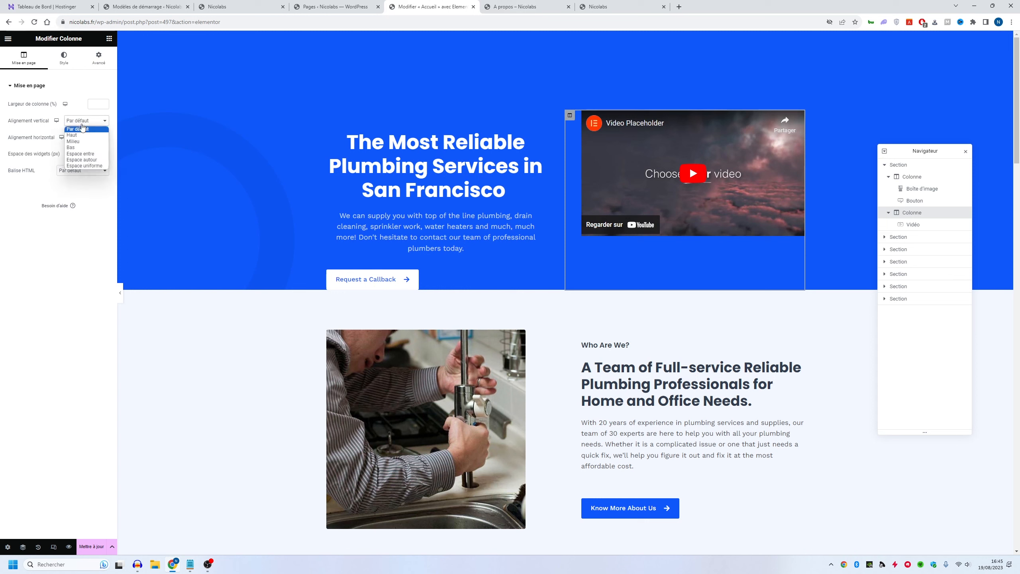
pyautogui.click(98, 144)
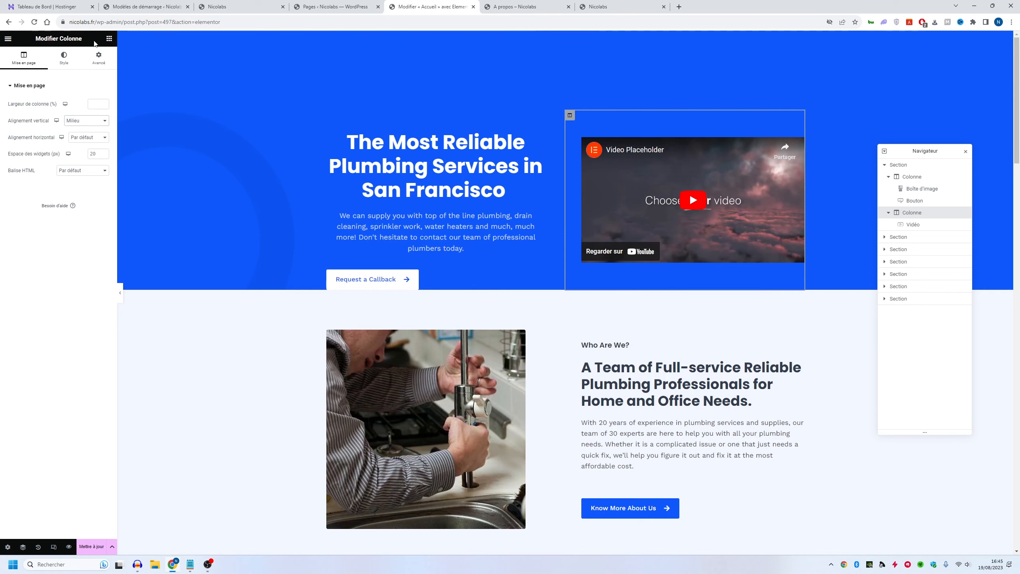
# Place an Espaceur widget beneath the Request a Callback button in the hero column
pyautogui.click(109, 38)
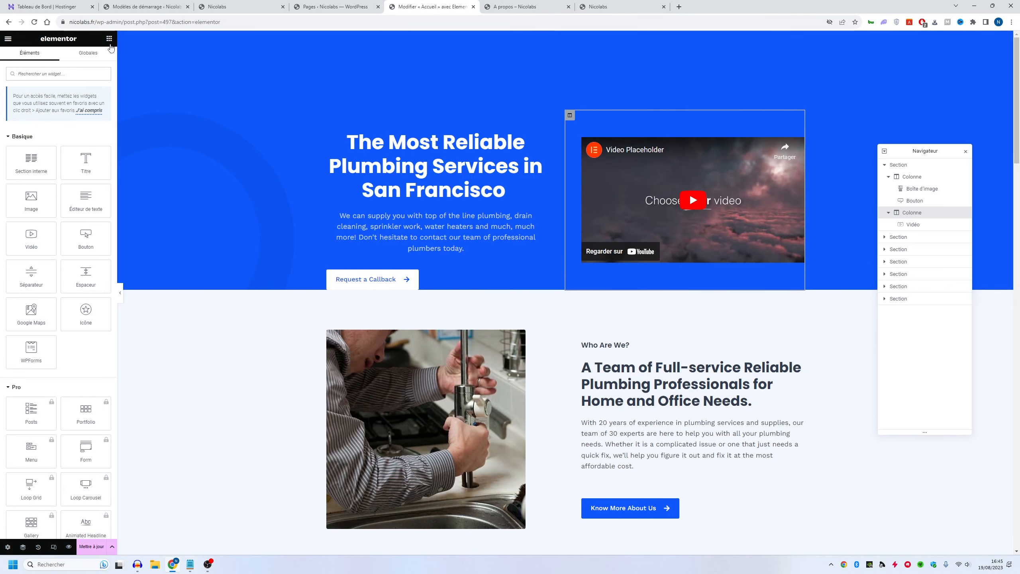
pyautogui.moveTo(86, 274); pyautogui.dragTo(408, 292)
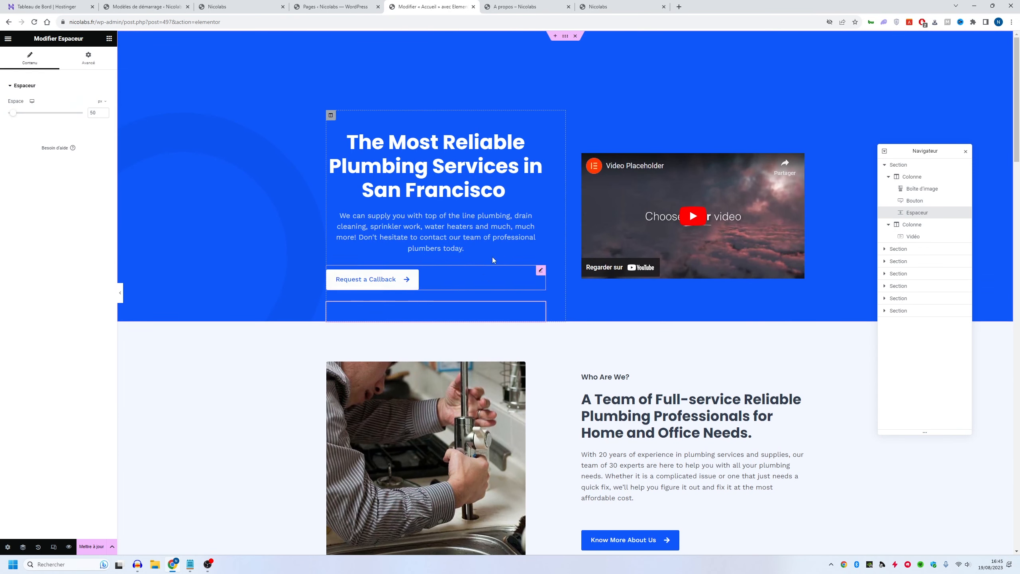
pyautogui.scroll(-1, 481, 182)
pyautogui.scroll(1, 449, 171)
# Centre-align the Request a Callback button within the hero column
pyautogui.click(456, 272)
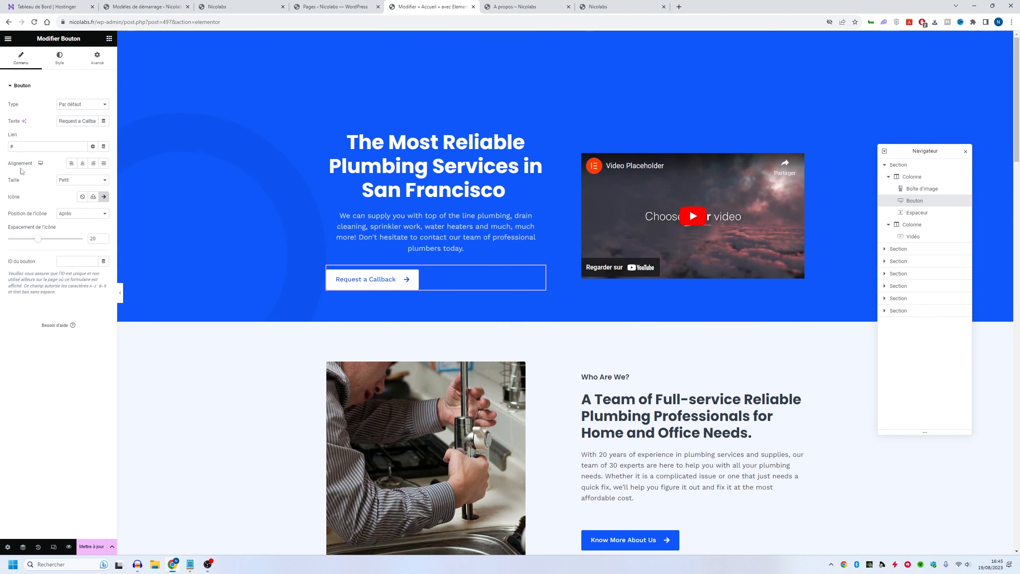
pyautogui.click(83, 167)
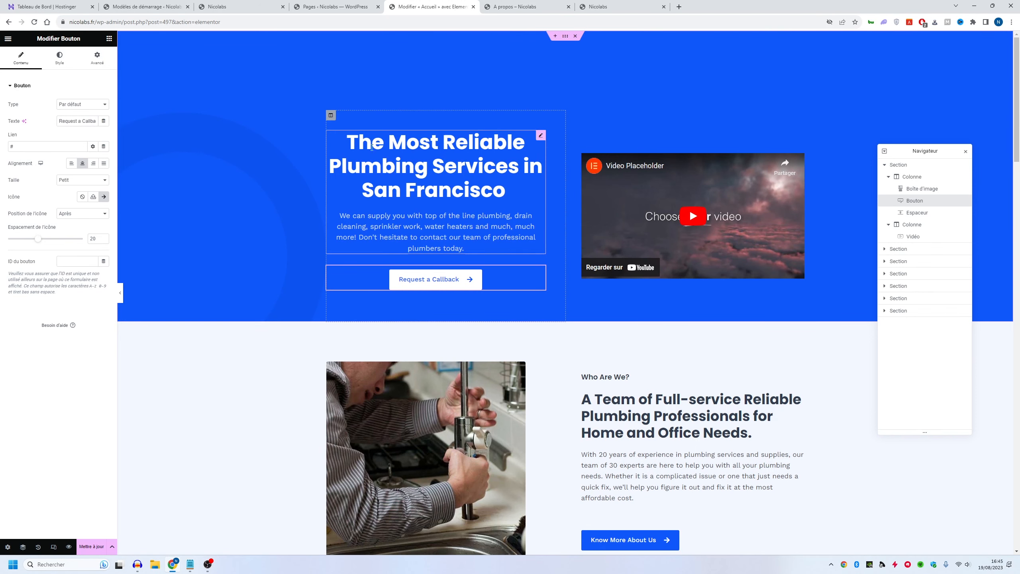
pyautogui.scroll(-4, 464, 150)
pyautogui.scroll(4, 464, 150)
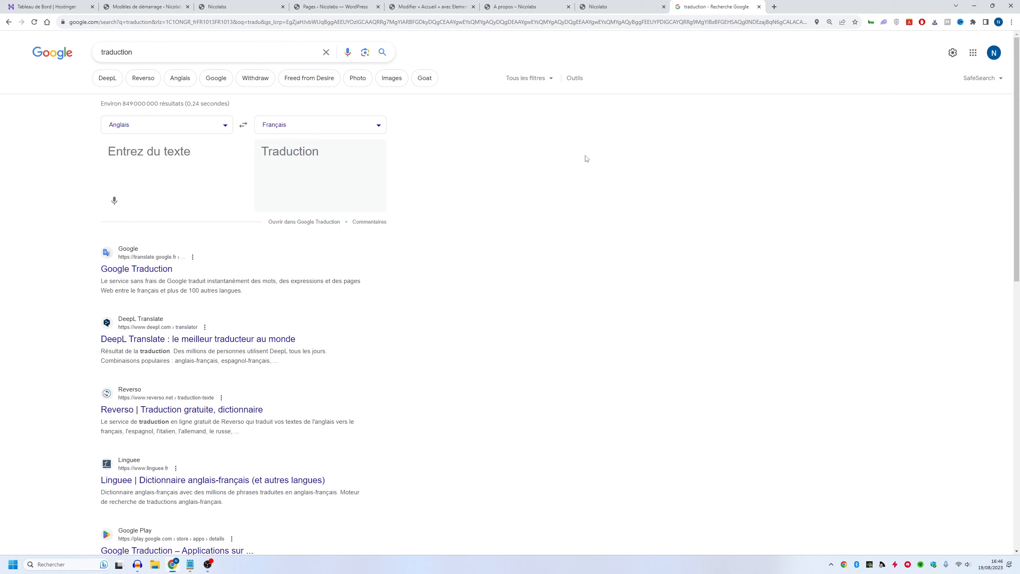
# Close the outdated nicolabs.fr tab showing "Bonjour tout le monde !" and select the hero heading box in the Accueil editor
pyautogui.click(620, 6)
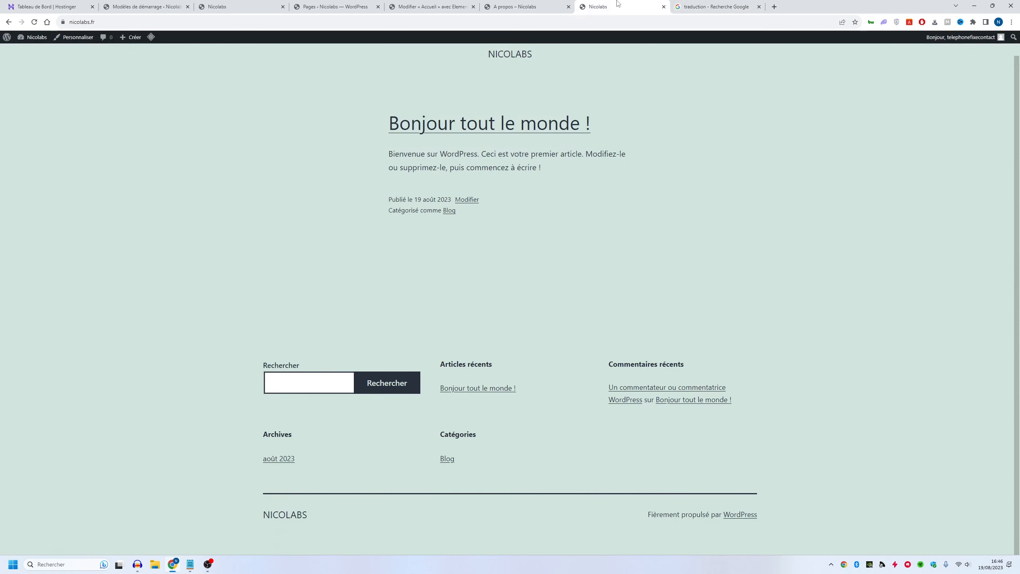
pyautogui.middleClick(621, 5)
pyautogui.click(507, 4)
pyautogui.click(432, 7)
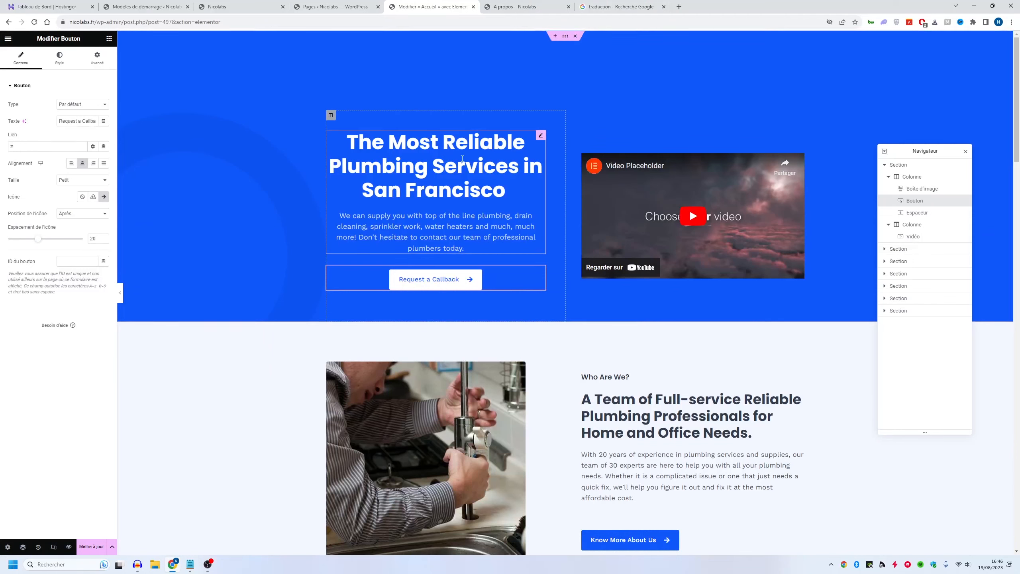
pyautogui.click(360, 132)
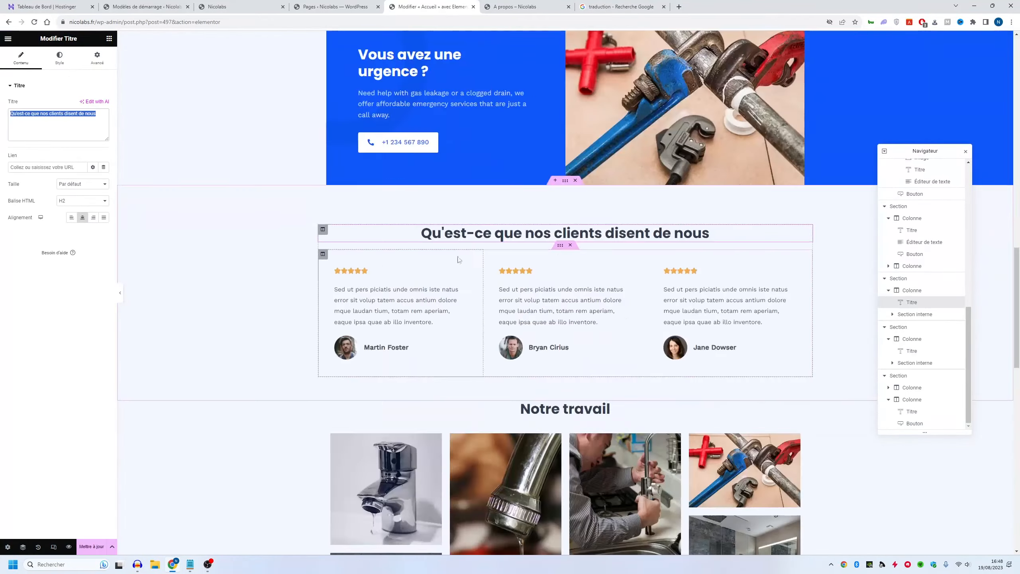
# Try "test" as the text of the "Notre travail" title, undo the change and save the page
pyautogui.scroll(-10, 605, 254)
pyautogui.scroll(10, 600, 268)
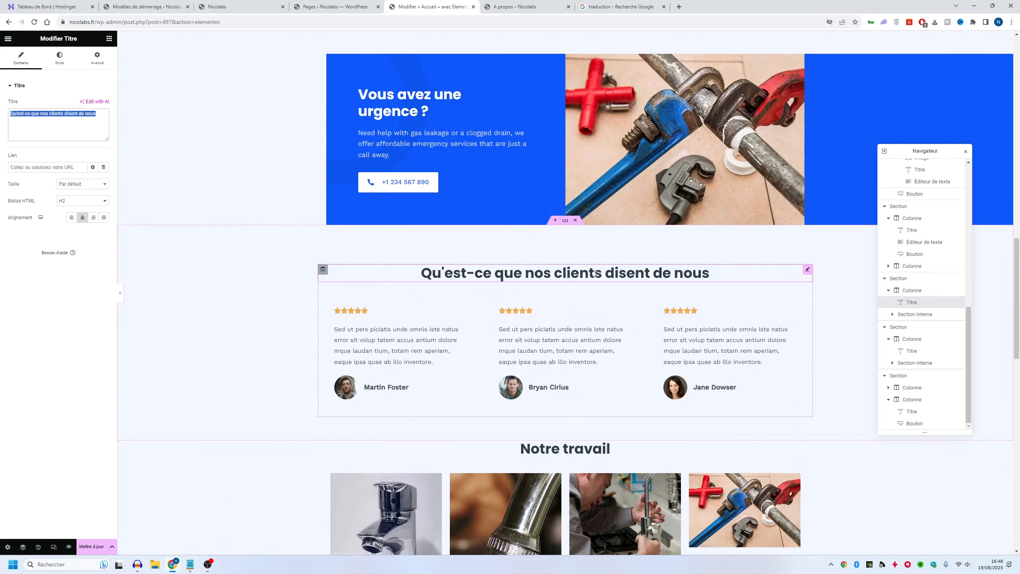
pyautogui.scroll(-5, 551, 288)
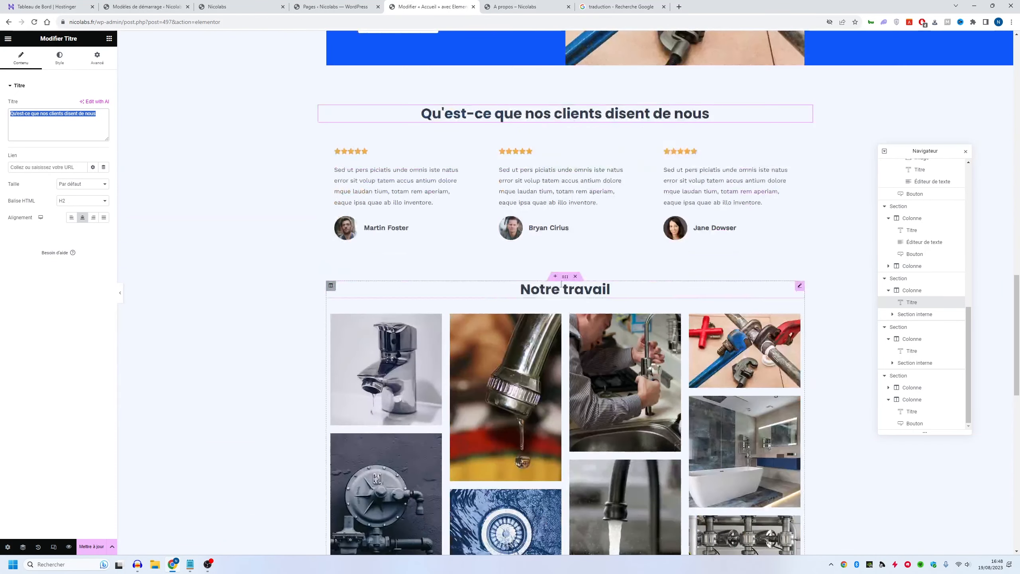
pyautogui.click(573, 250)
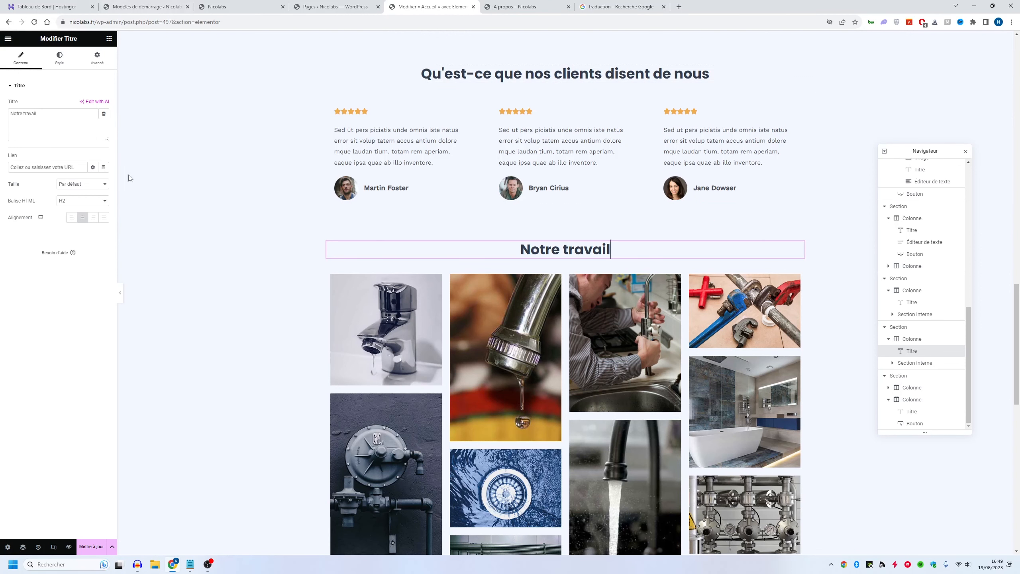
pyautogui.click(60, 121)
pyautogui.write('test')
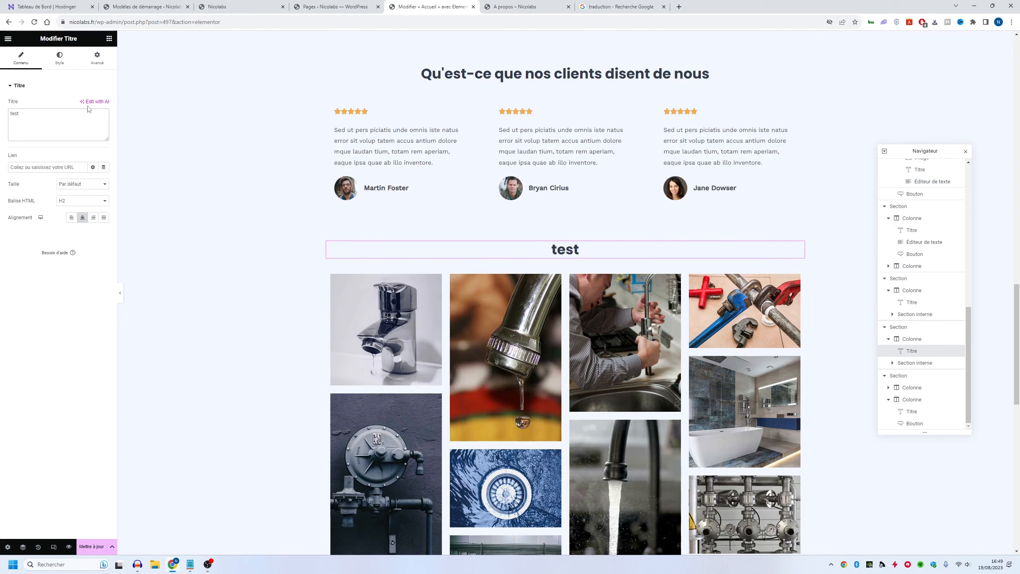
pyautogui.hotkey('ctrl', 'z')
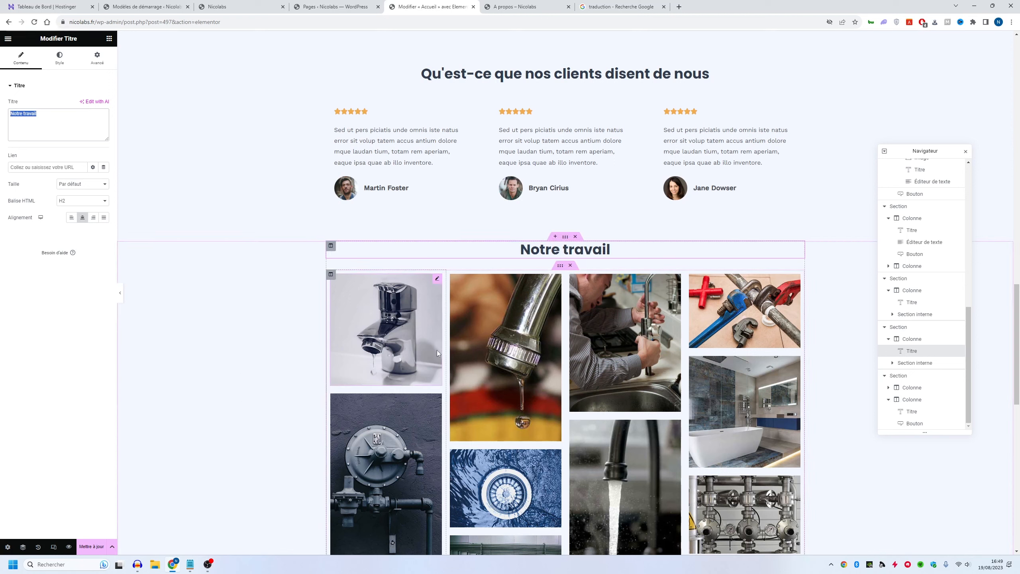
pyautogui.hotkey('ctrl', 's')
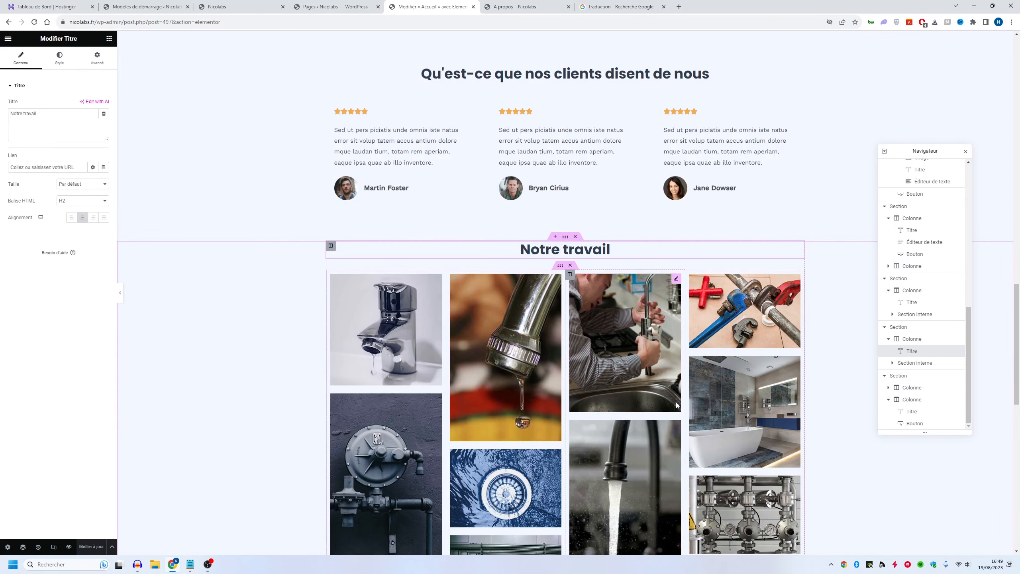
# Replace the image beside "Vous avez une urgence ?" with the media library photo of hands working at a faucet, and update the page
pyautogui.scroll(8, 617, 334)
pyautogui.scroll(3, 579, 370)
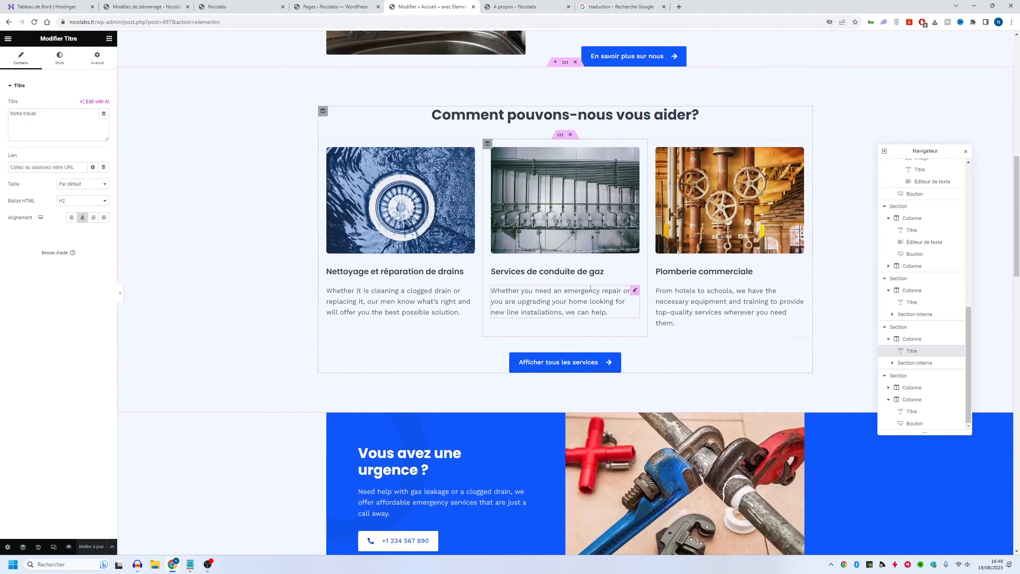
pyautogui.scroll(-3, 552, 327)
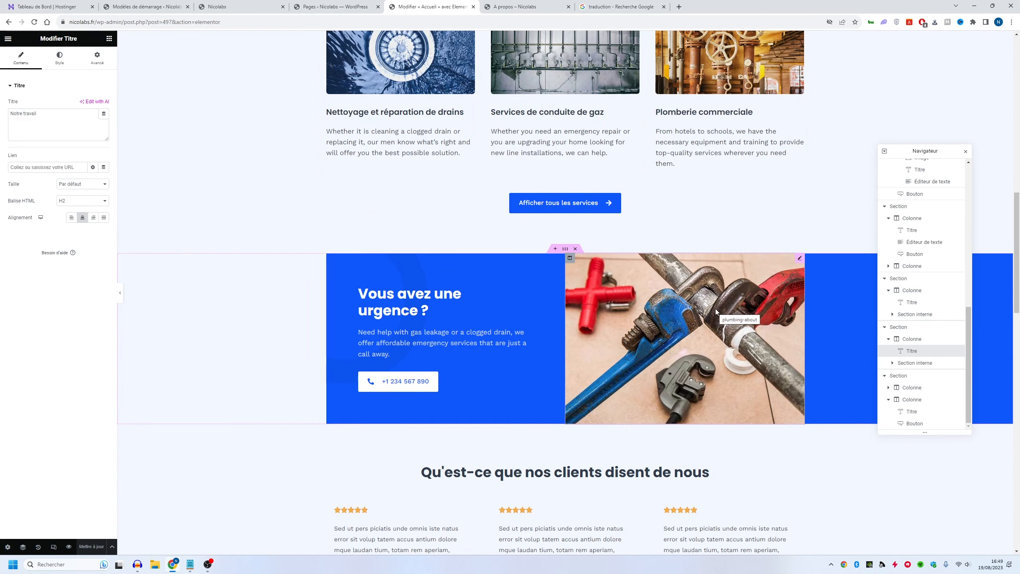
pyautogui.click(663, 308)
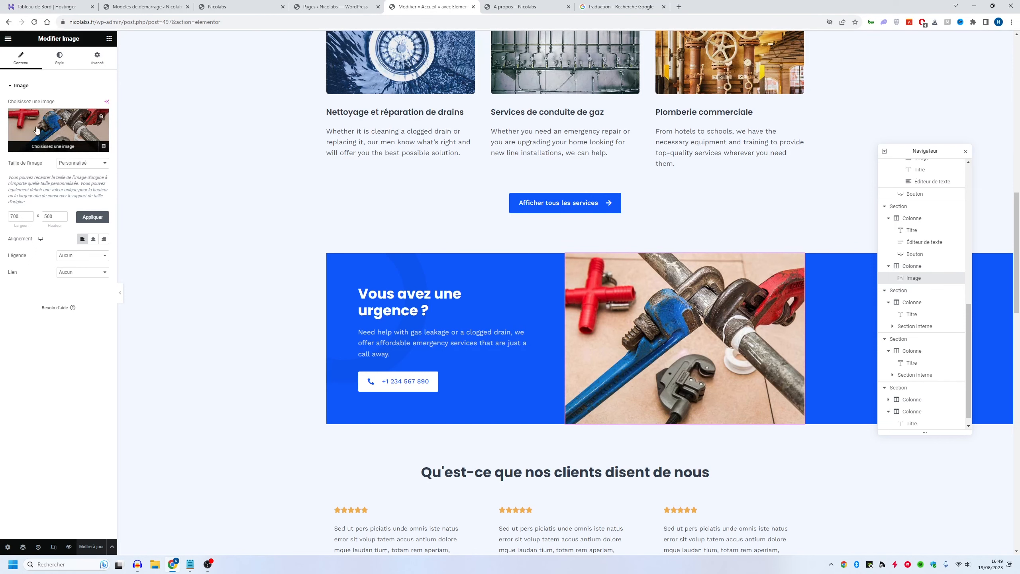
pyautogui.click(62, 127)
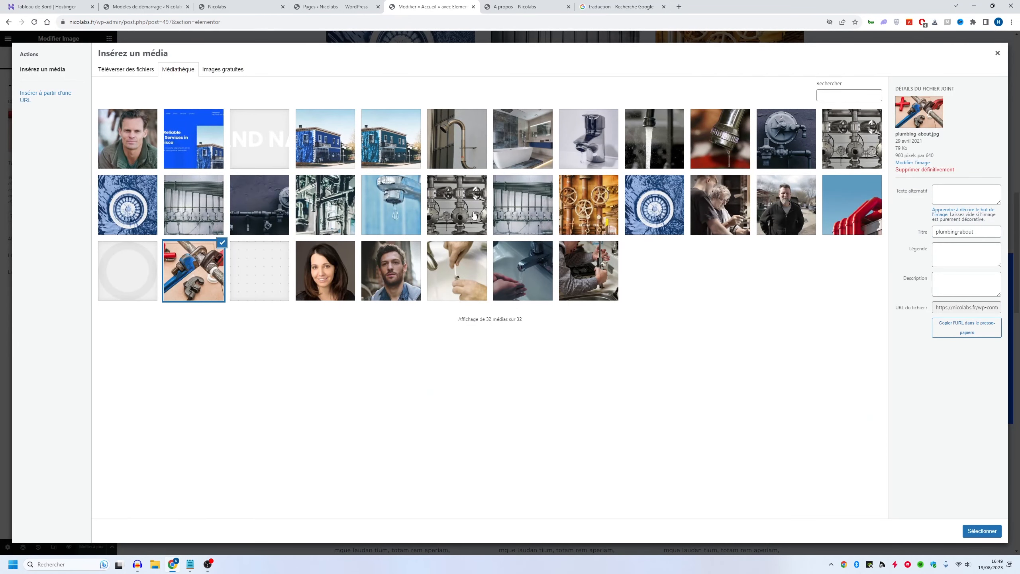
pyautogui.click(481, 212)
pyautogui.click(467, 264)
pyautogui.click(982, 530)
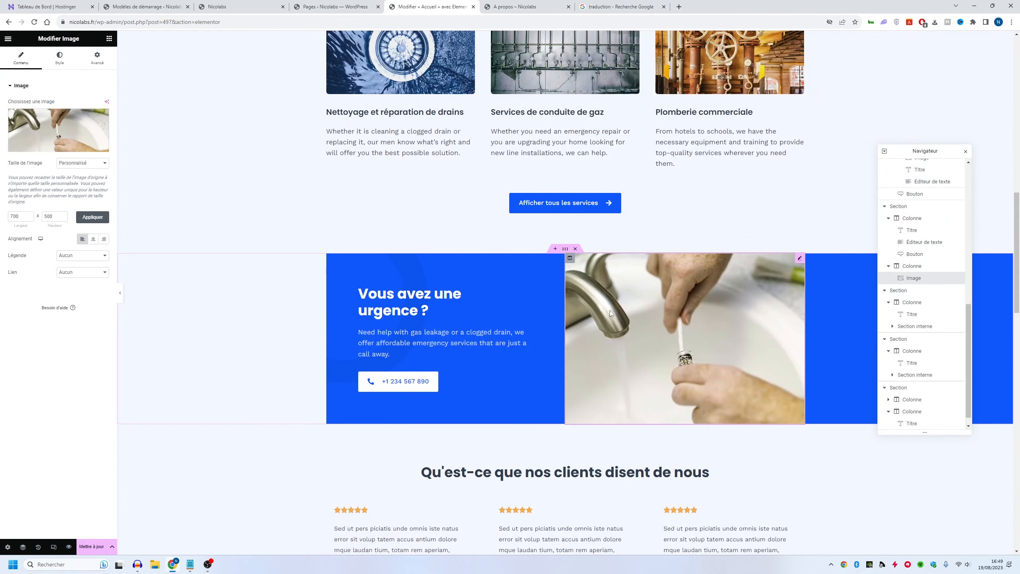
pyautogui.click(90, 547)
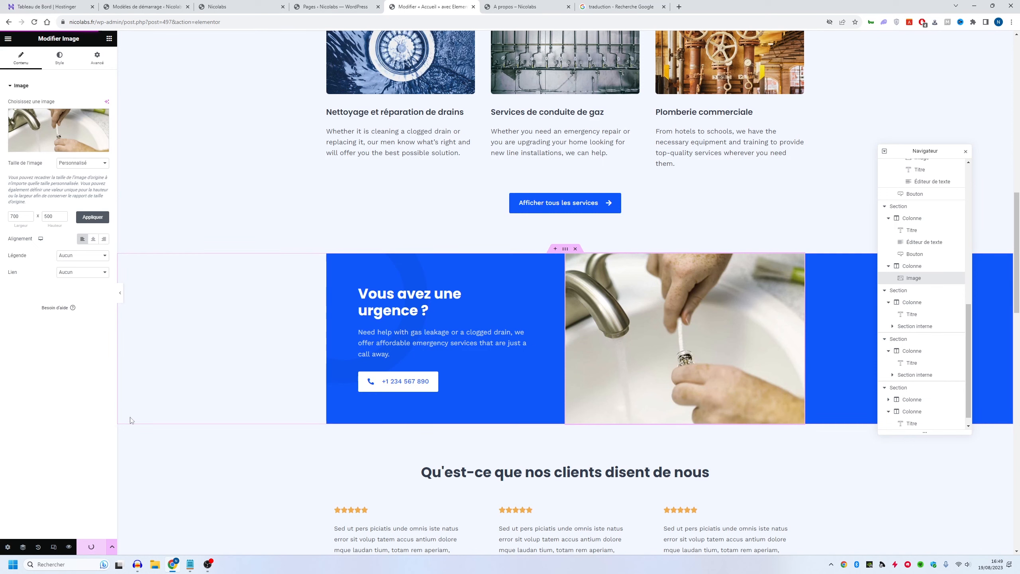
# Reload the live nicolabs.fr home page and review its content from the hero down to the footer
pyautogui.click(238, 7)
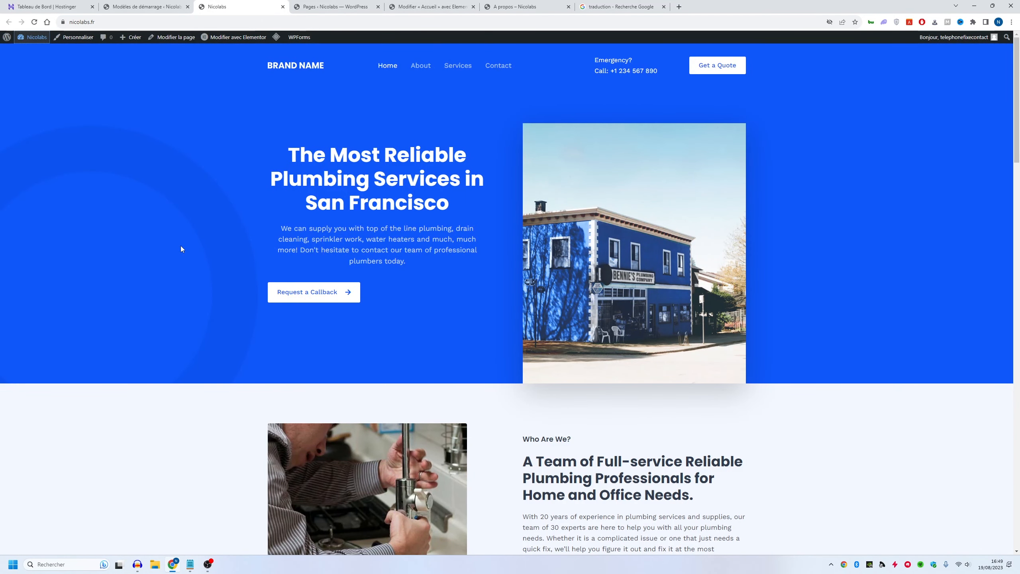
pyautogui.click(36, 22)
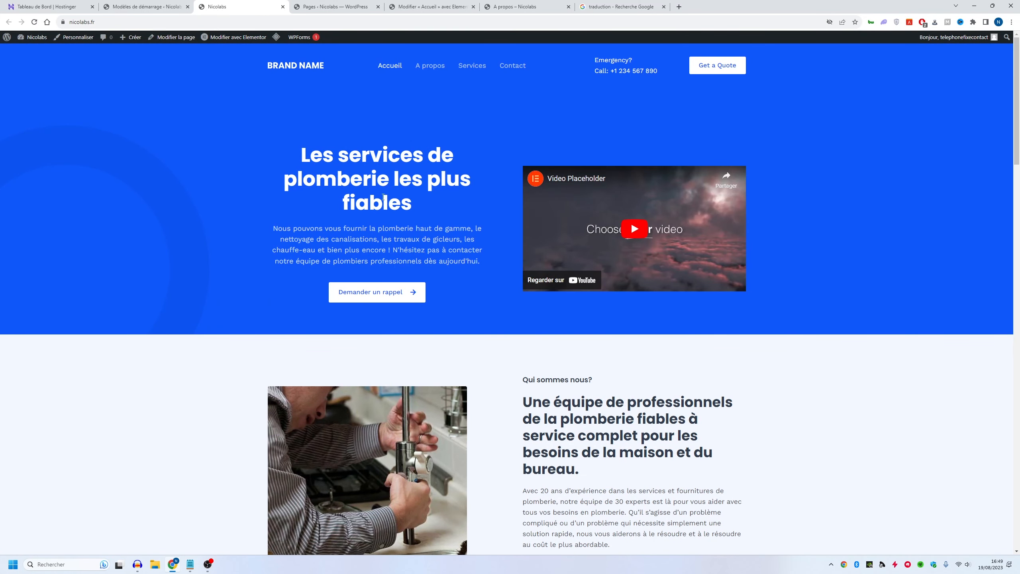
pyautogui.scroll(-15, 519, 241)
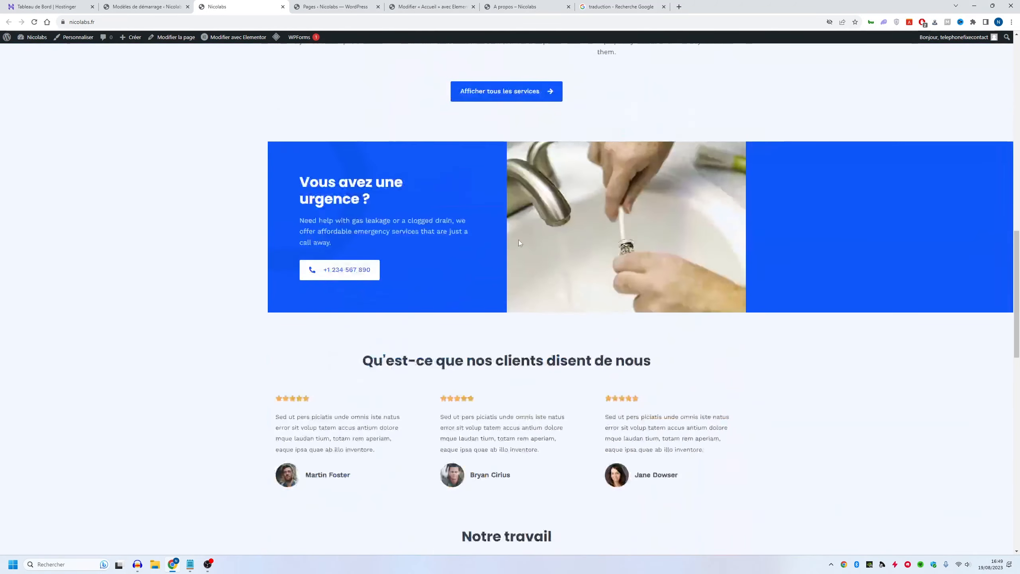
pyautogui.scroll(-10, 484, 231)
pyautogui.scroll(6, 484, 231)
pyautogui.scroll(-15, 560, 253)
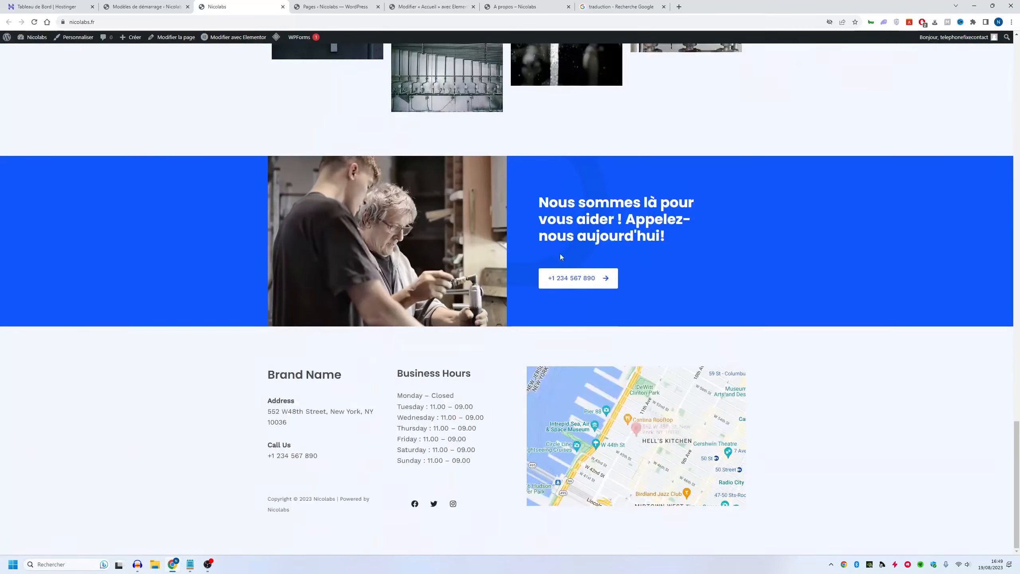
pyautogui.scroll(20, 916, 428)
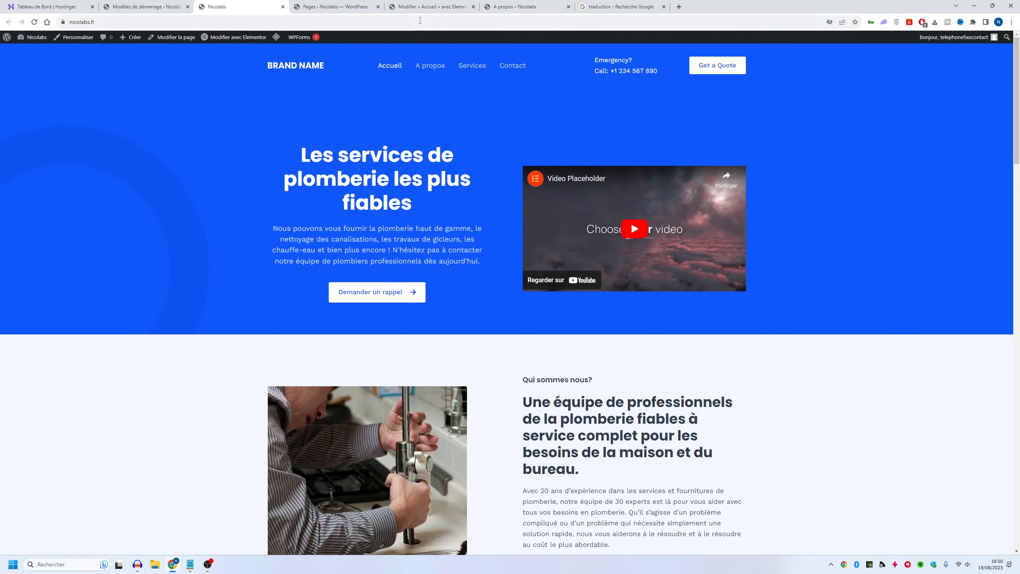
# Create and publish a new WordPress page titled "A propos" and open it for editing with Elementor
pyautogui.click(429, 6)
pyautogui.scroll(10, 510, 341)
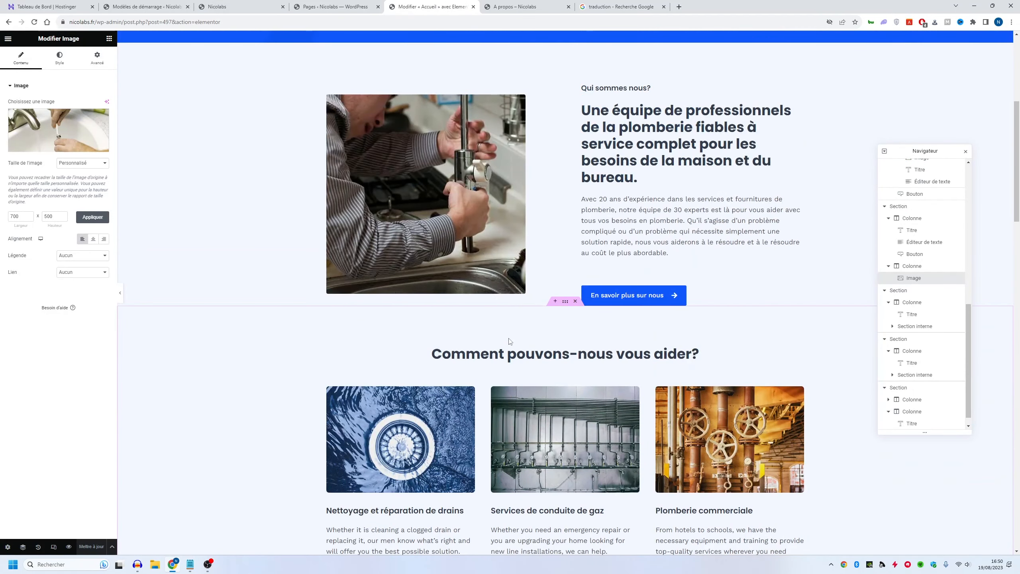
pyautogui.scroll(5, 509, 341)
pyautogui.click(334, 6)
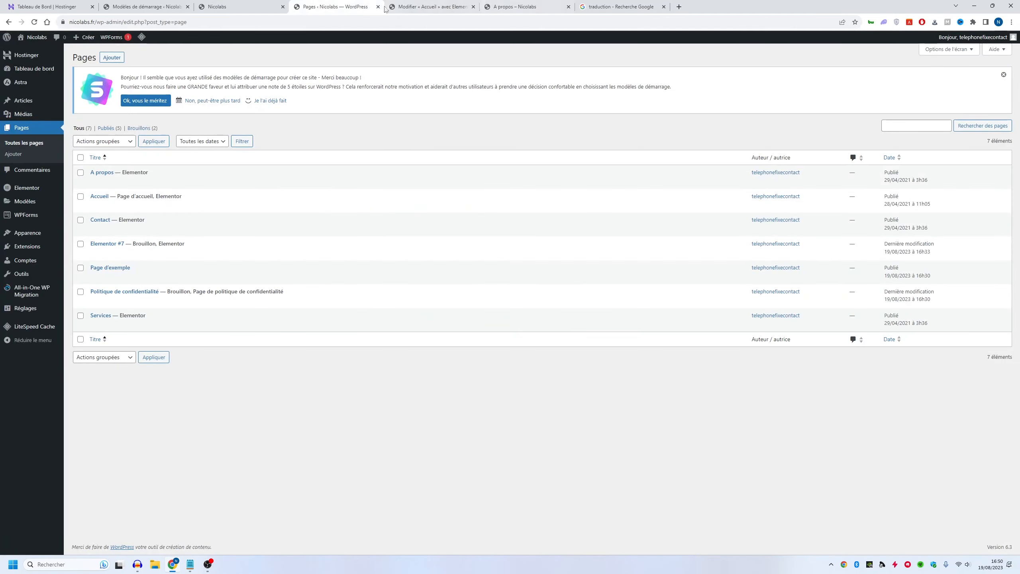
pyautogui.click(120, 56)
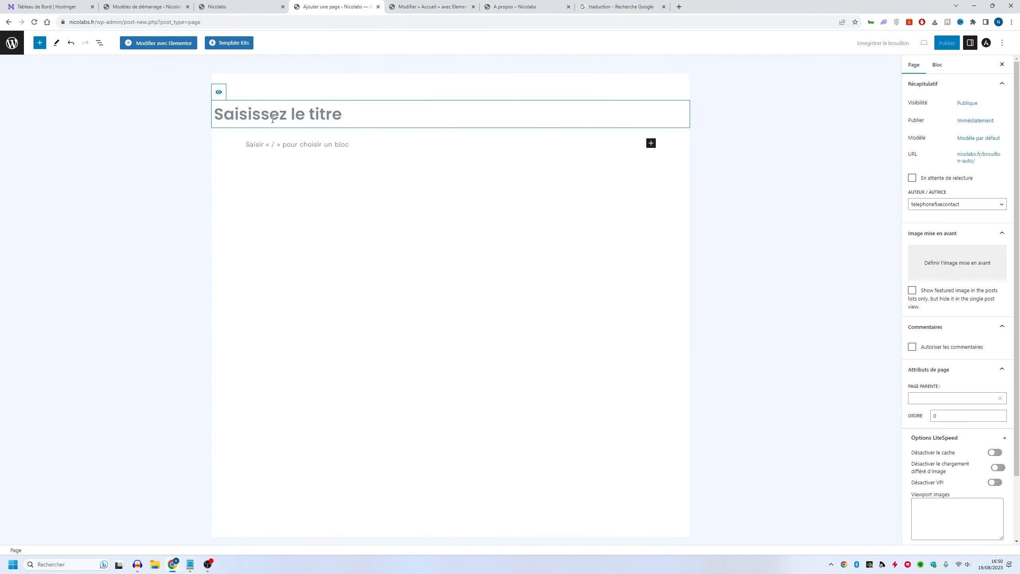
pyautogui.write('A propos')
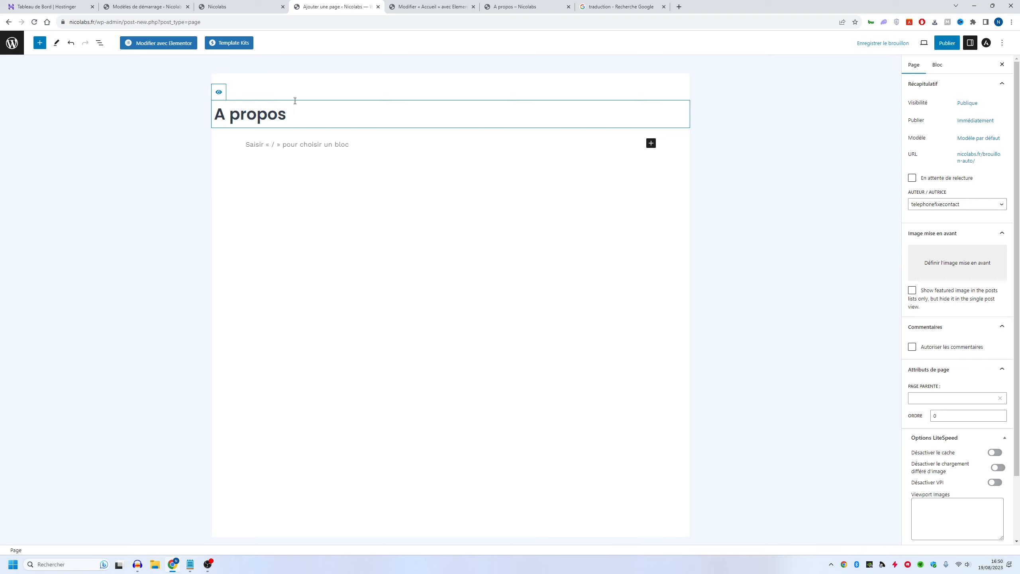
pyautogui.click(947, 43)
pyautogui.click(938, 45)
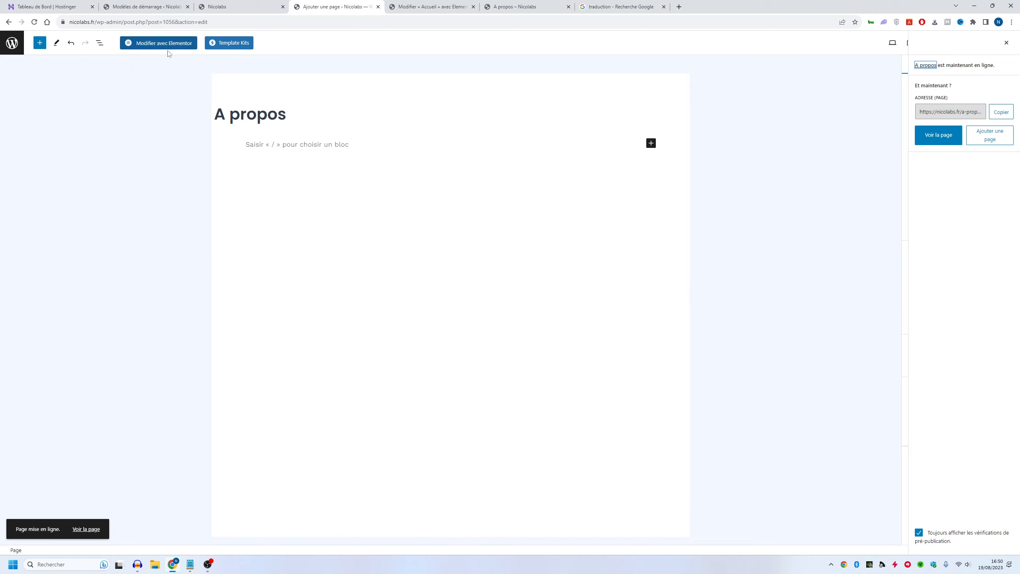
pyautogui.click(175, 44)
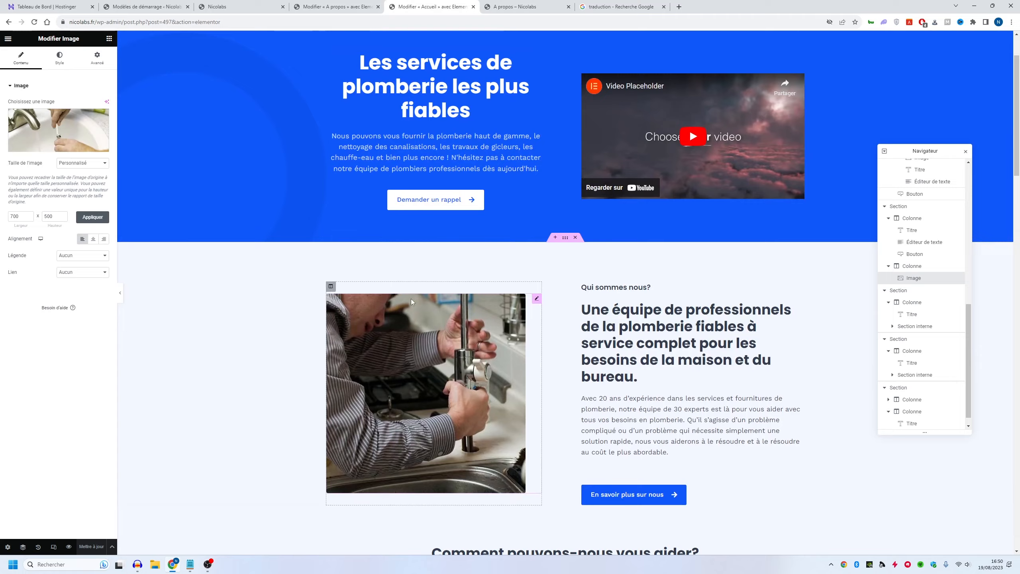
# Copy the blue hero section from the home page and paste it into a new section on the A propos page
pyautogui.scroll(2, 412, 300)
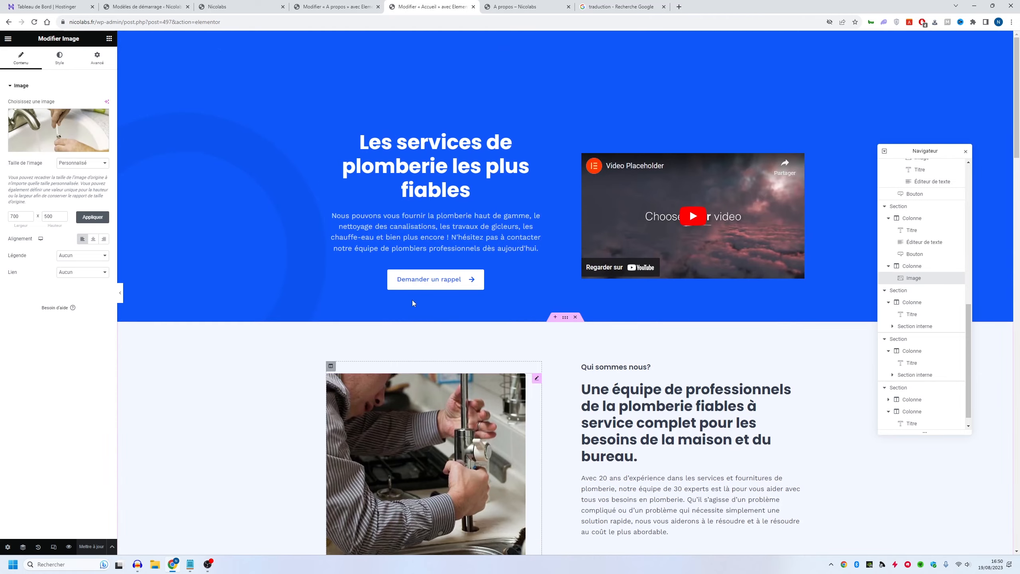
pyautogui.scroll(-3, 410, 301)
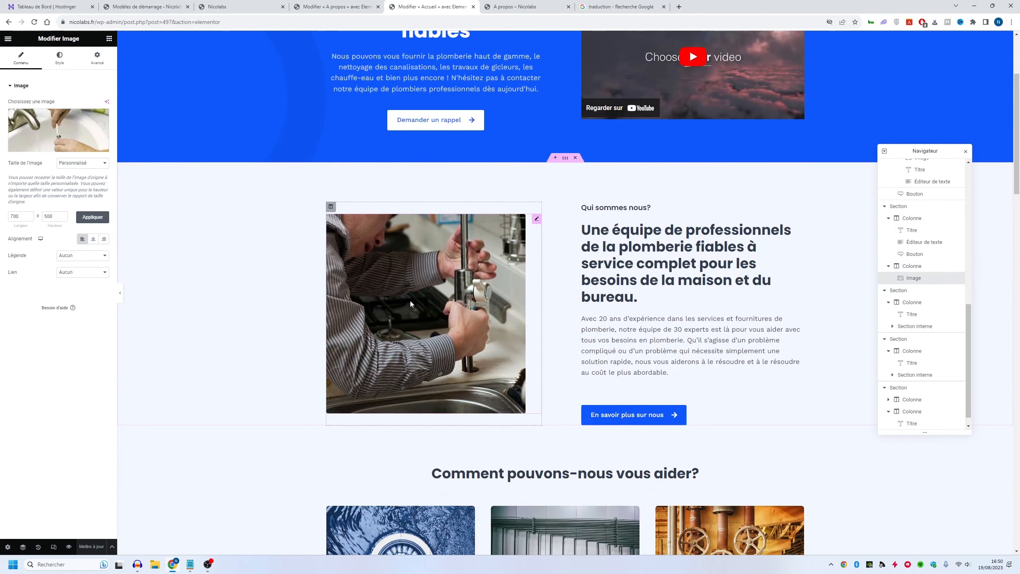
pyautogui.scroll(3, 409, 300)
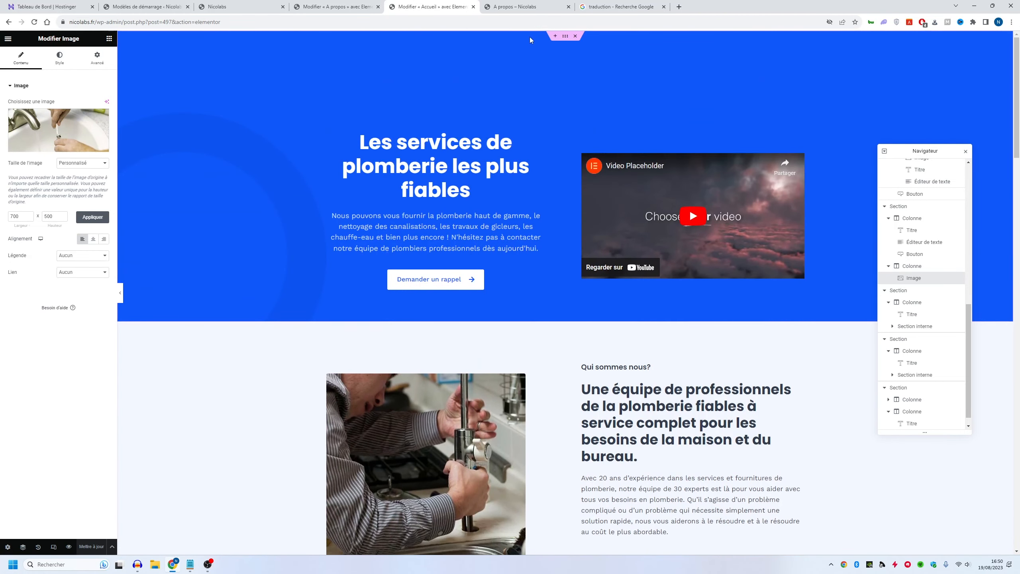
pyautogui.rightClick(568, 36)
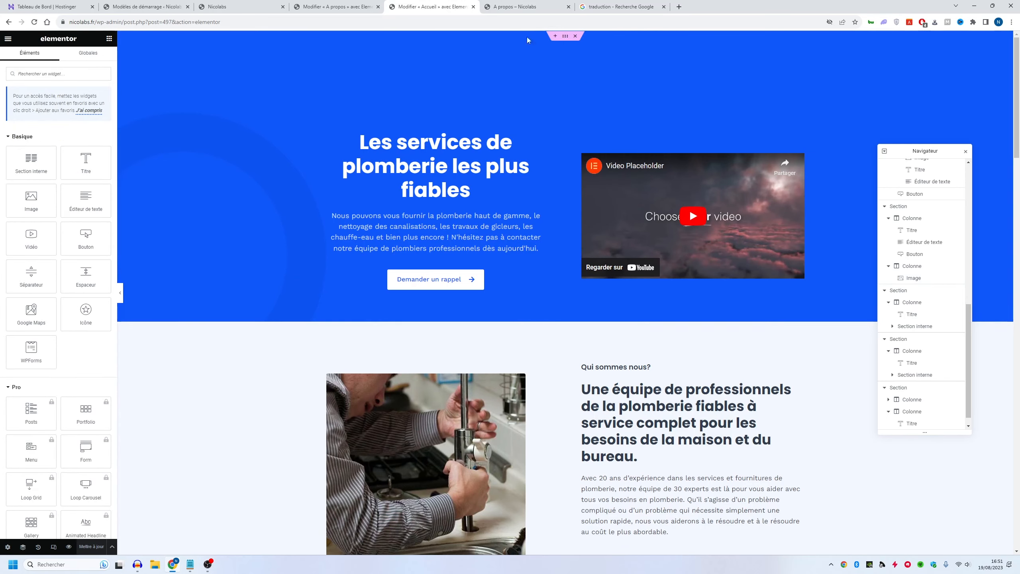
pyautogui.click(507, 6)
pyautogui.click(403, 6)
pyautogui.click(310, 4)
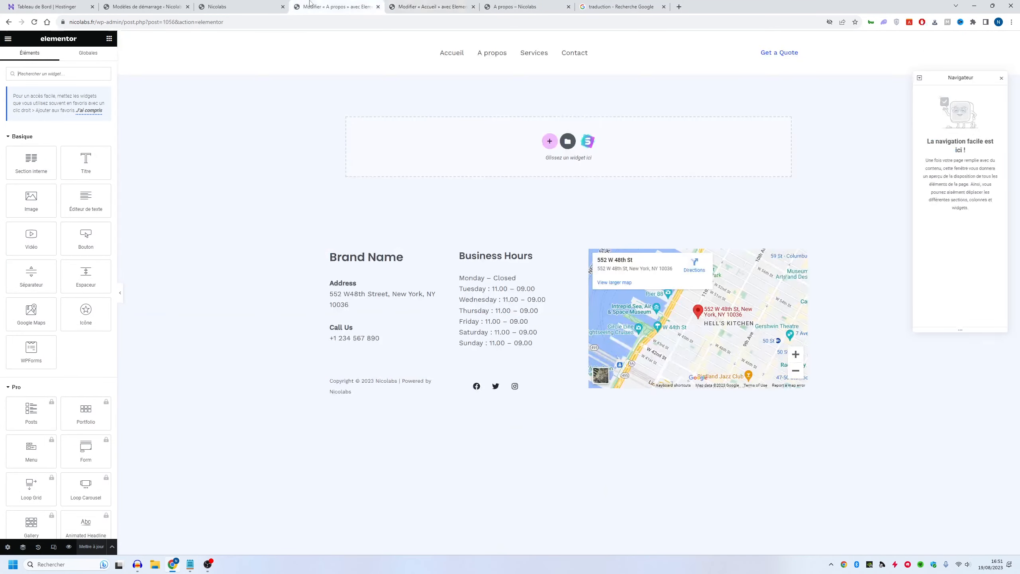
pyautogui.click(546, 142)
pyautogui.click(456, 158)
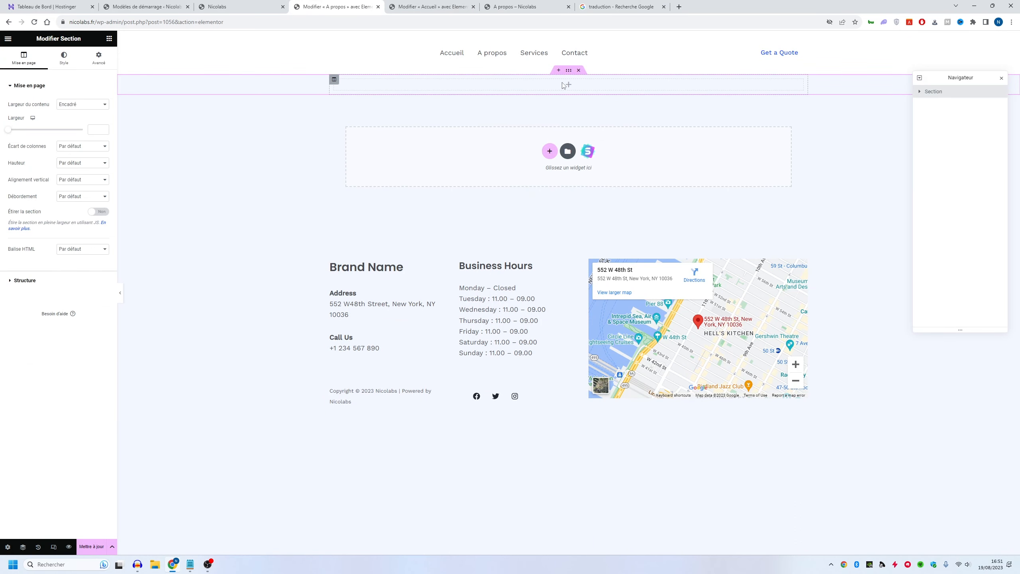
pyautogui.rightClick(569, 71)
pyautogui.click(608, 119)
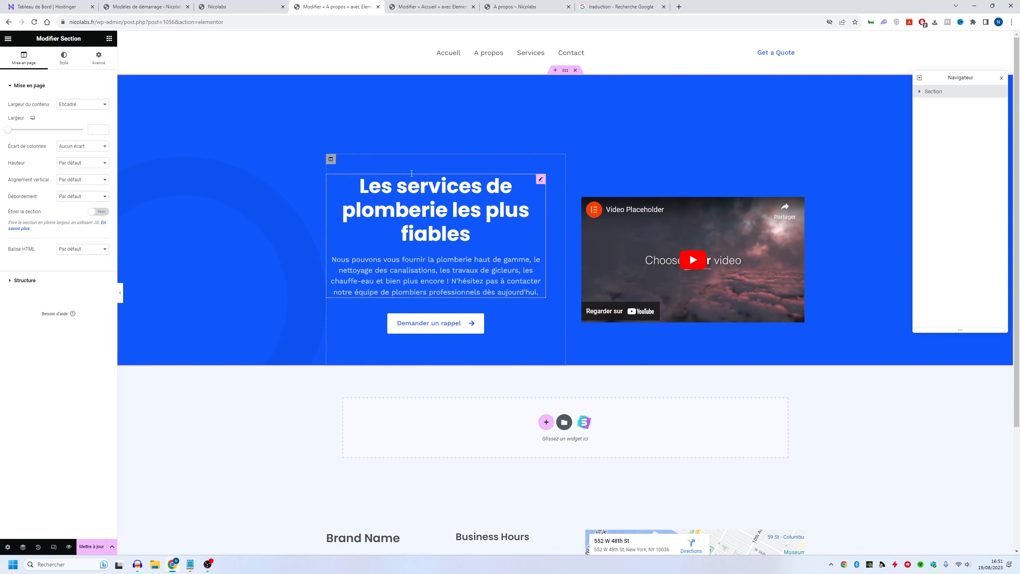
# Set the pasted hero section's top padding to 50 px and change its title to "A propos de nous"
pyautogui.click(105, 60)
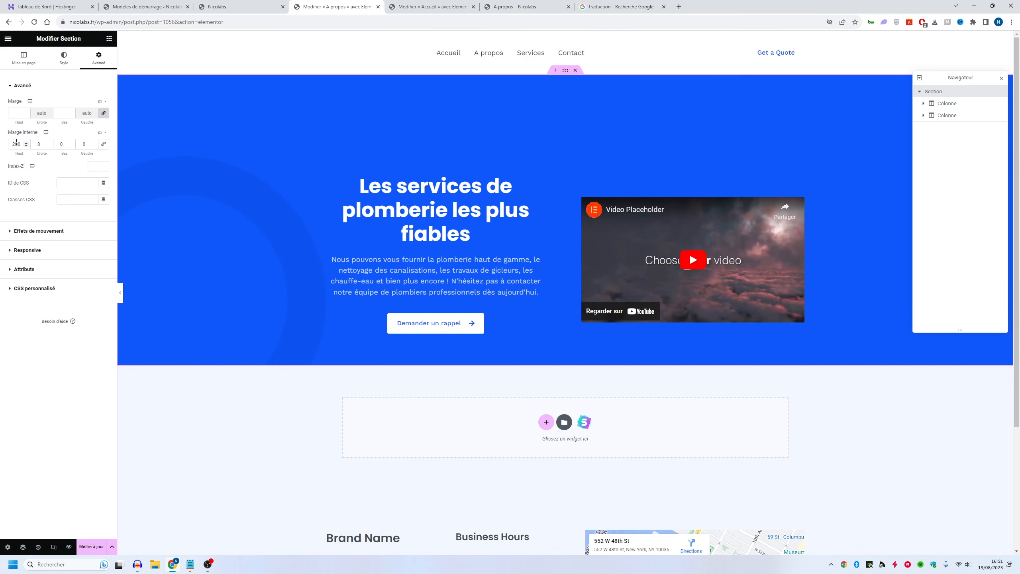
pyautogui.write('50')
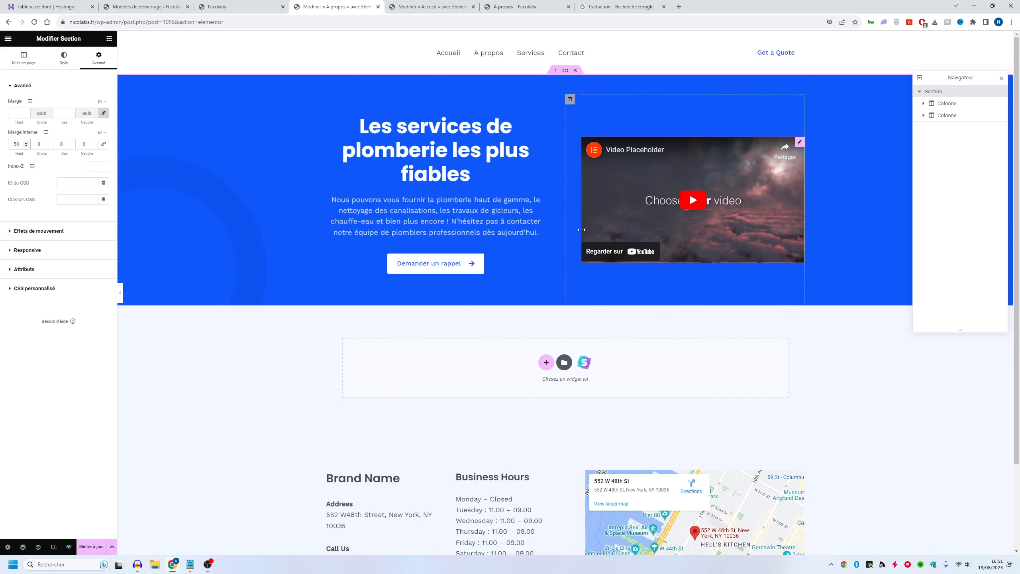
pyautogui.click(457, 153)
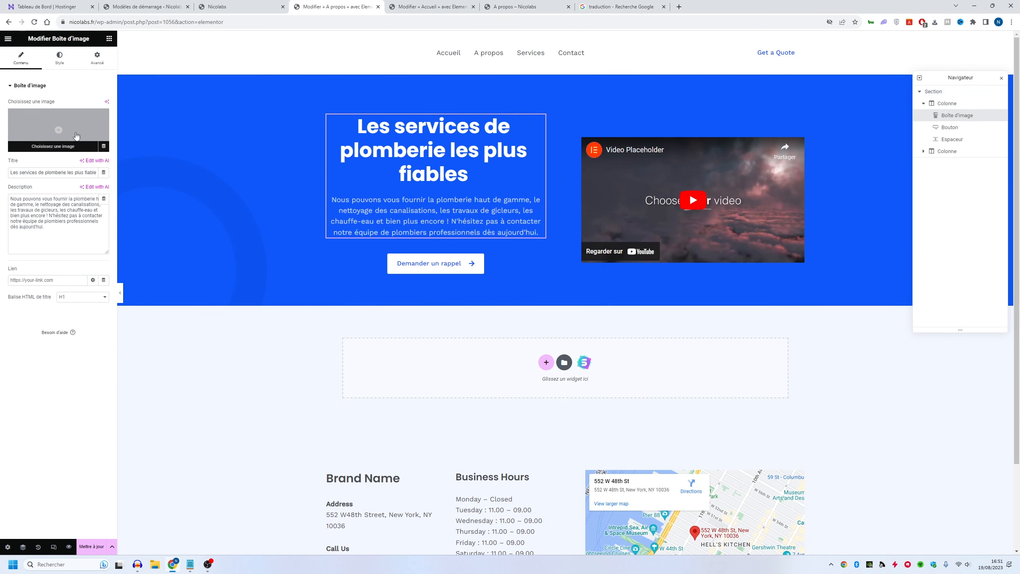
pyautogui.doubleClick(49, 166)
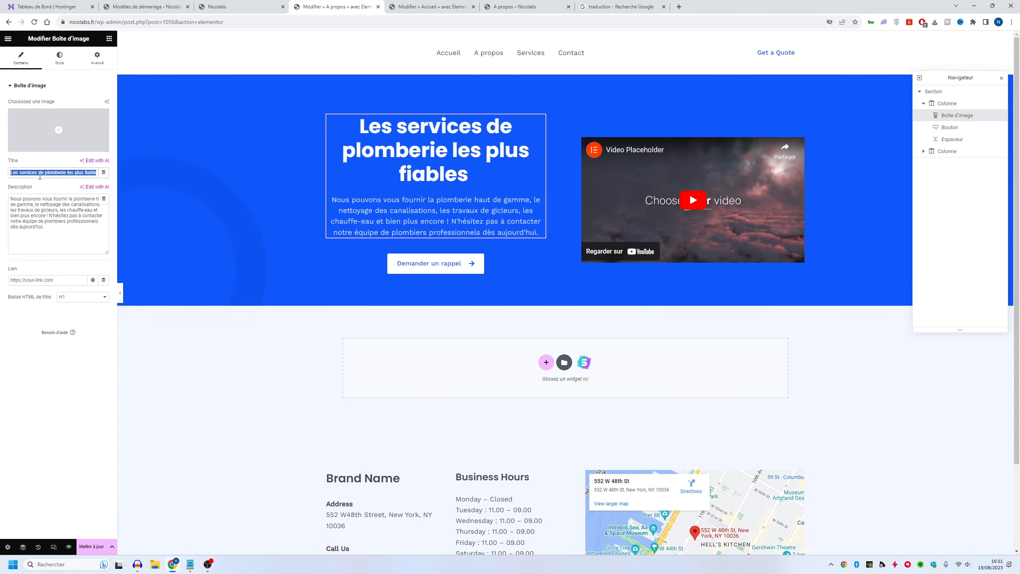
pyautogui.write('A')
pyautogui.press('BackSpace')
pyautogui.press('BackSpace')
pyautogui.press('BackSpace')
pyautogui.press('BackSpace')
pyautogui.write('propos de nous')
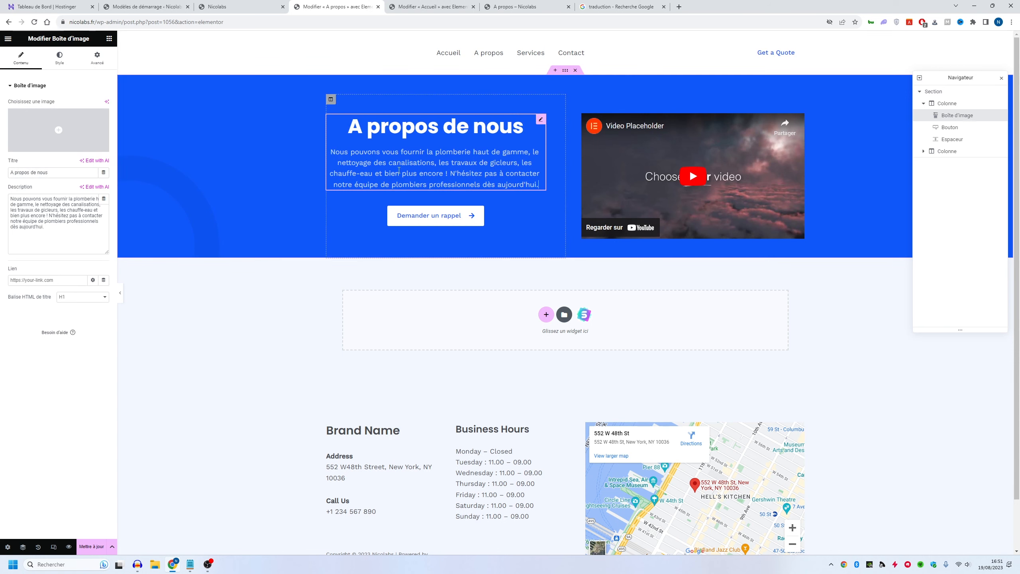
# Strip the A propos hero section down to its title by removing the description text, the button and the video
pyautogui.moveTo(45, 227); pyautogui.dragTo(145, 131)
pyautogui.press('BackSpace')
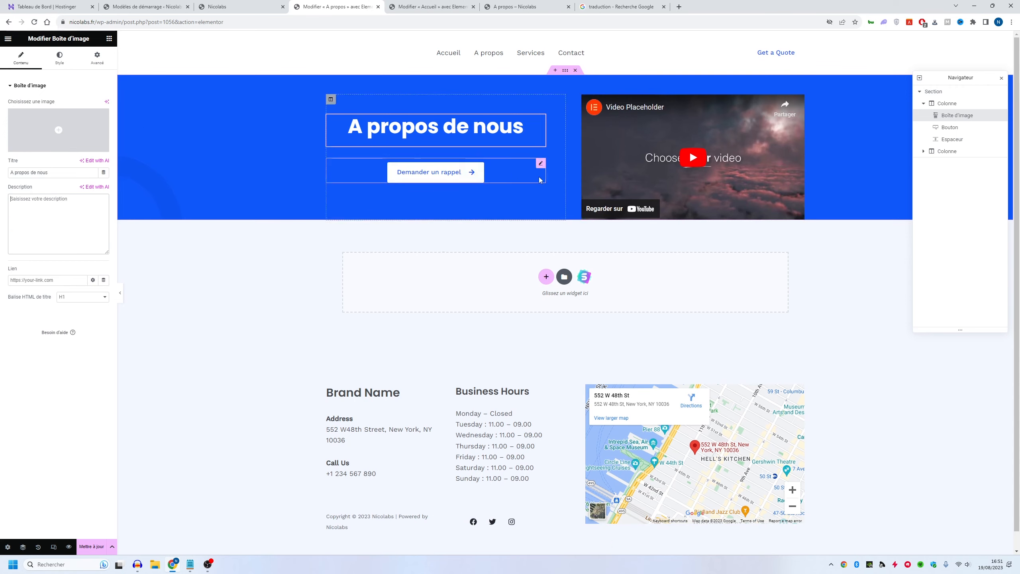
pyautogui.rightClick(465, 173)
pyautogui.click(491, 282)
pyautogui.rightClick(634, 140)
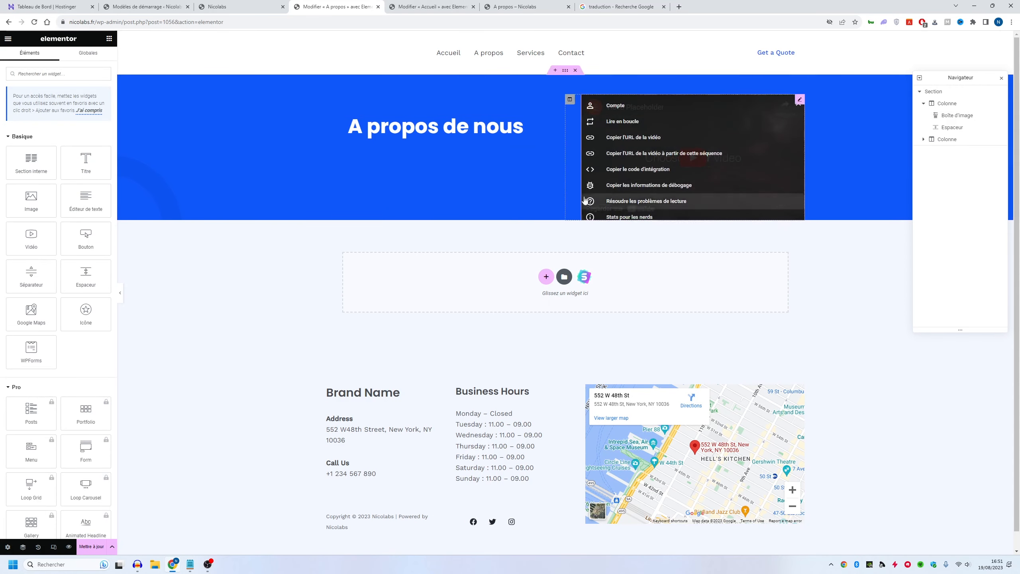
pyautogui.click(810, 108)
pyautogui.rightClick(798, 99)
pyautogui.click(809, 258)
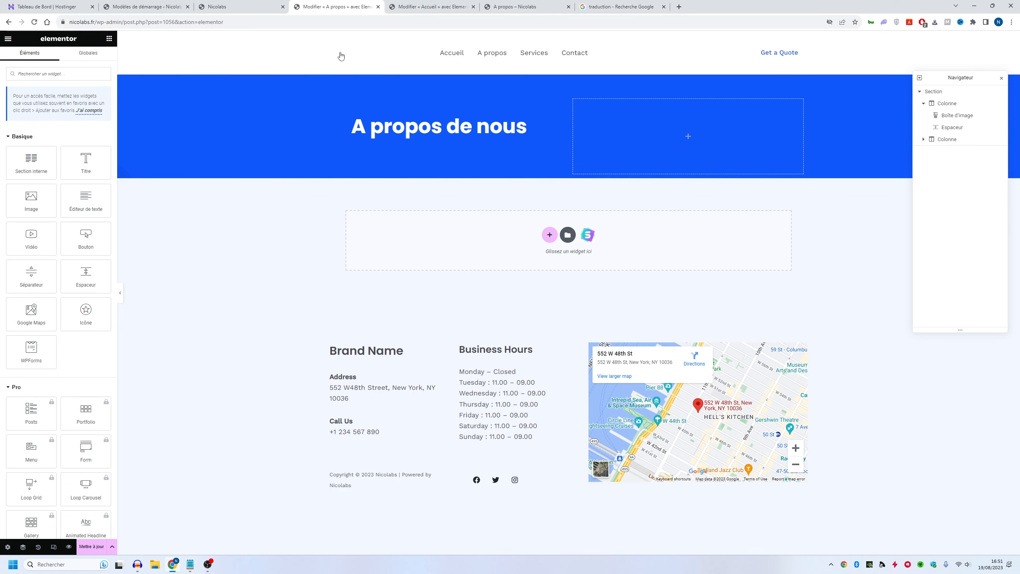
# Copy the "Qui sommes nous?" section from the home page and paste it below the hero on the A propos page
pyautogui.click(429, 7)
pyautogui.scroll(-5, 571, 200)
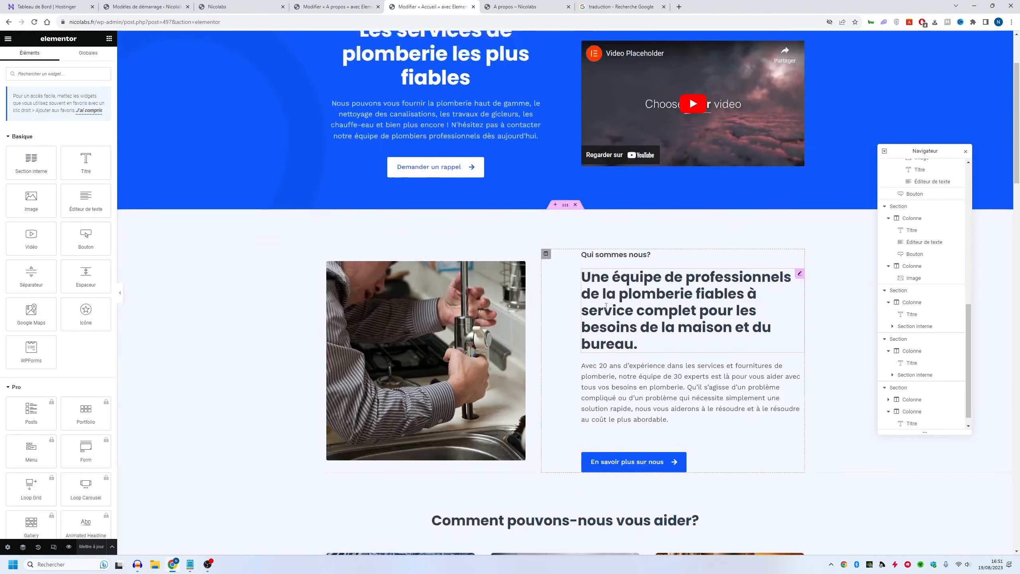
pyautogui.rightClick(570, 200)
pyautogui.click(606, 234)
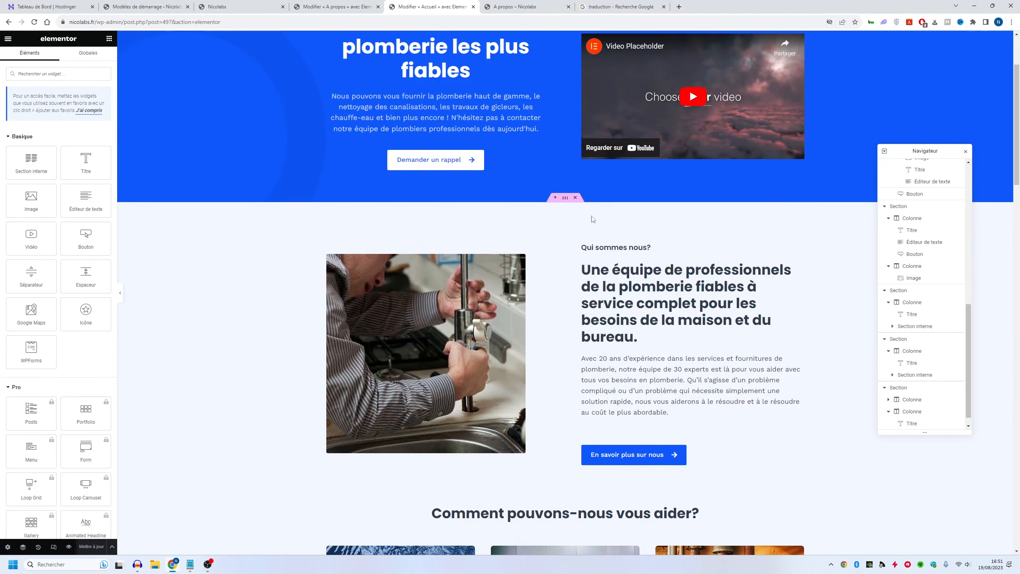
pyautogui.click(518, 6)
pyautogui.click(369, 6)
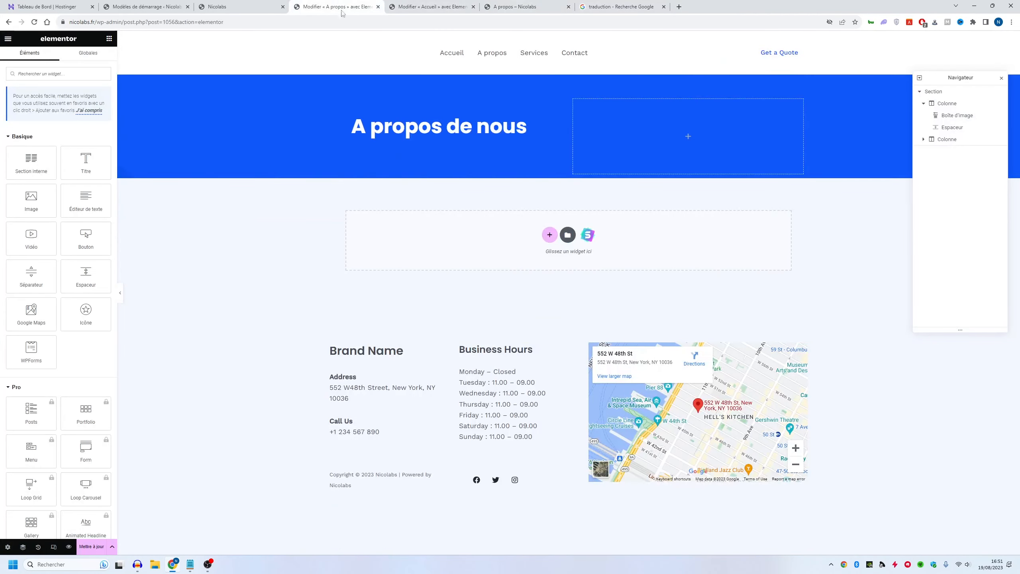
pyautogui.click(431, 7)
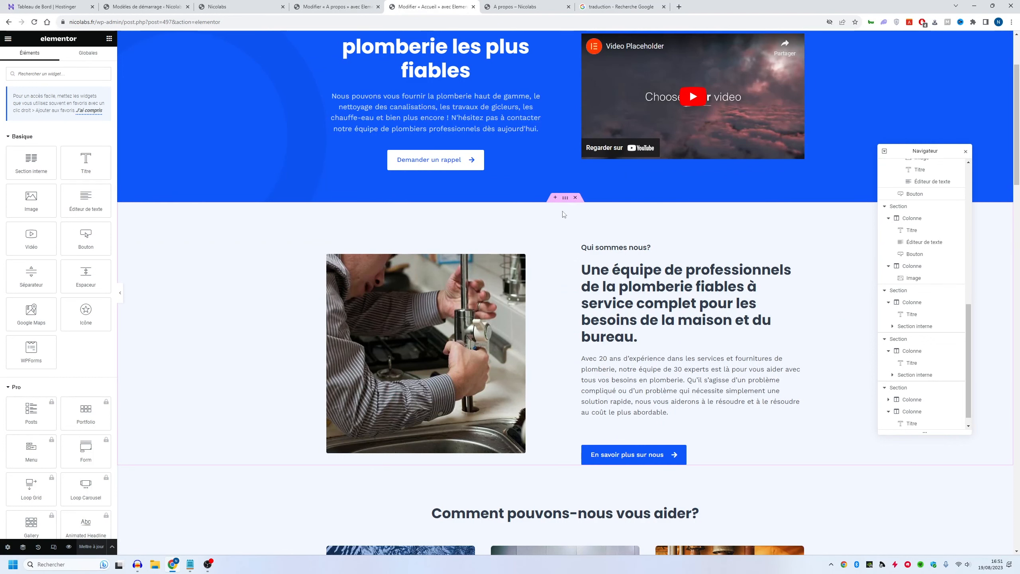
pyautogui.rightClick(566, 197)
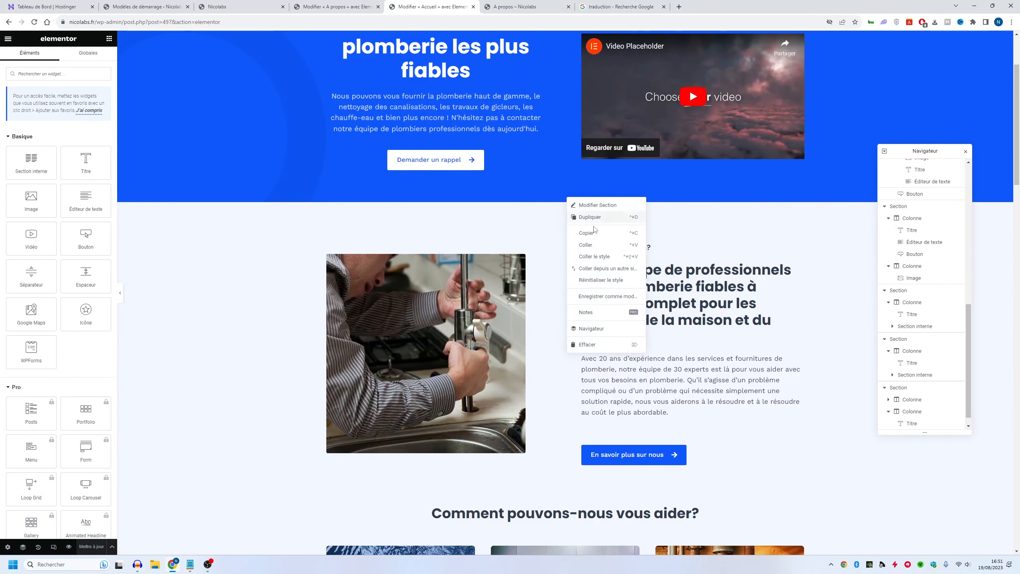
pyautogui.click(592, 232)
pyautogui.click(346, 6)
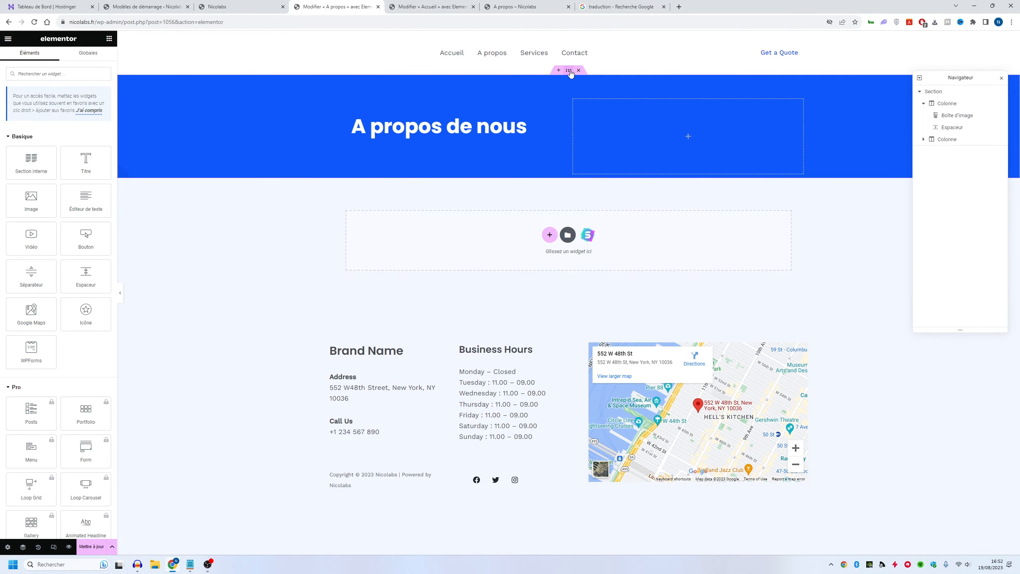
pyautogui.rightClick(569, 70)
pyautogui.click(594, 121)
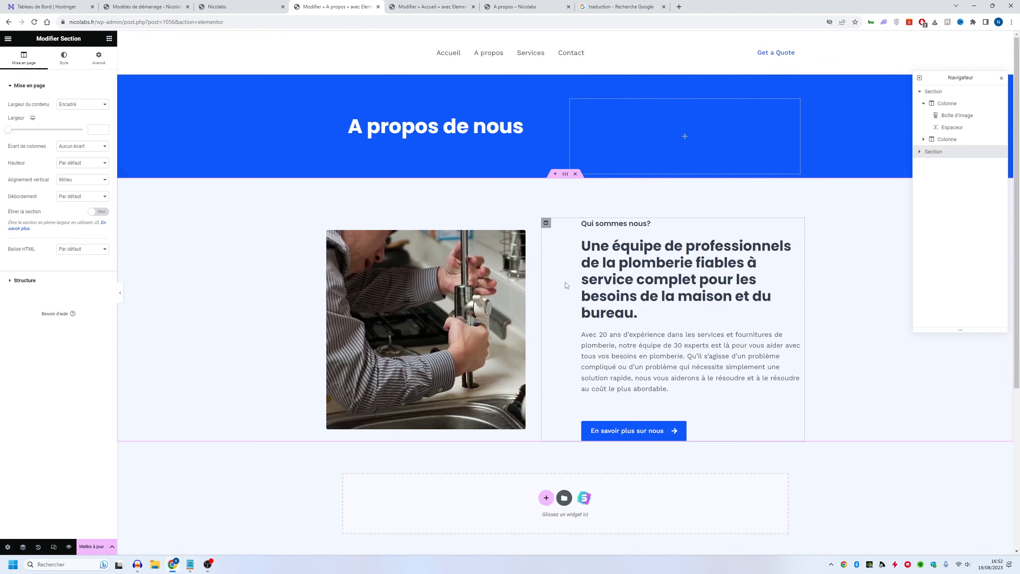
pyautogui.scroll(-4, 576, 260)
pyautogui.scroll(4, 524, 76)
# Copy the home page's "Nous sommes là pour vous aider ! Appelez-nous aujourd'hui!" section and paste it below "Qui sommes nous?" on the A propos page
pyautogui.click(461, 5)
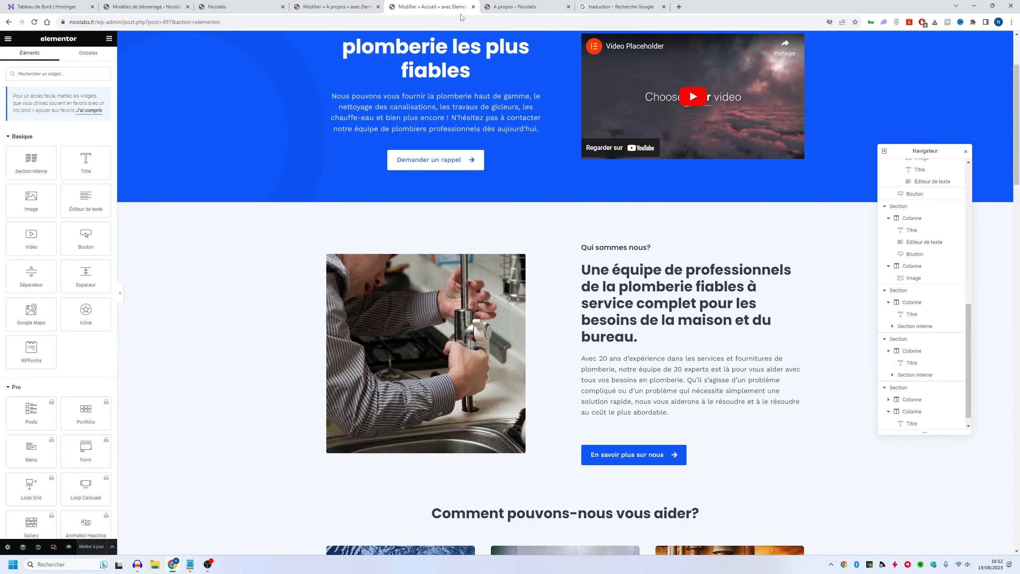
pyautogui.scroll(-12, 569, 260)
pyautogui.scroll(4, 568, 261)
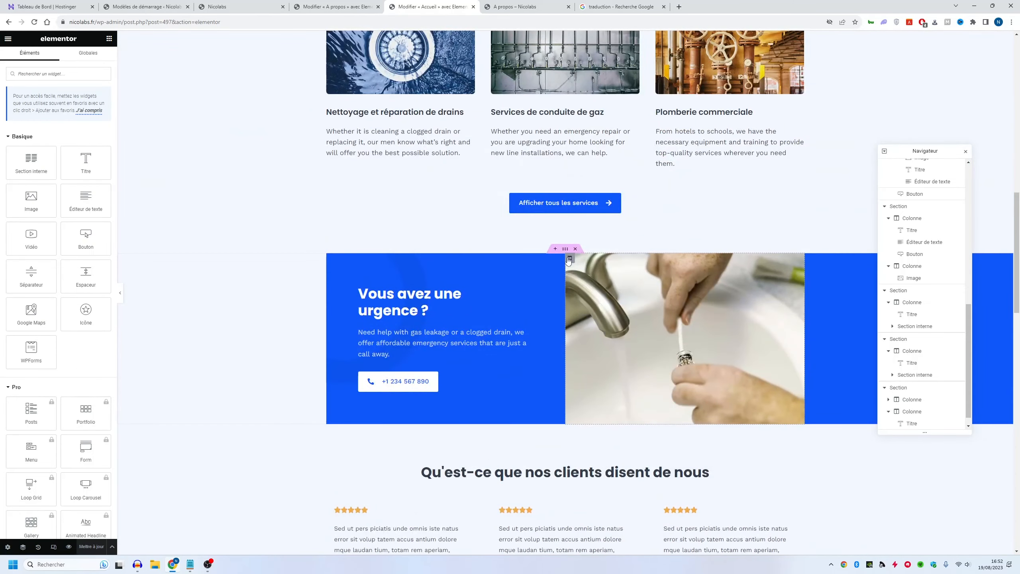
pyautogui.scroll(-10, 569, 260)
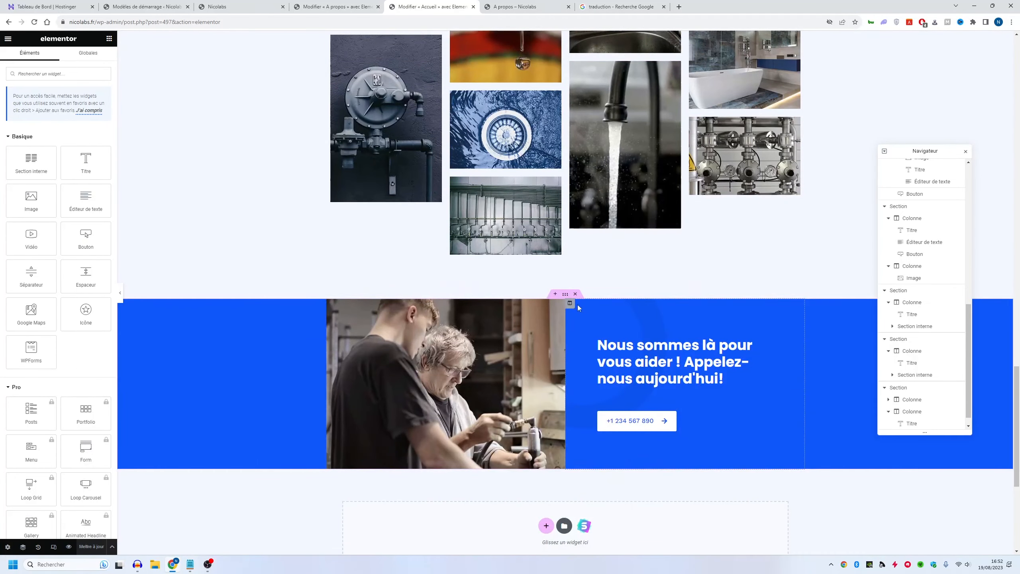
pyautogui.rightClick(578, 308)
pyautogui.click(603, 333)
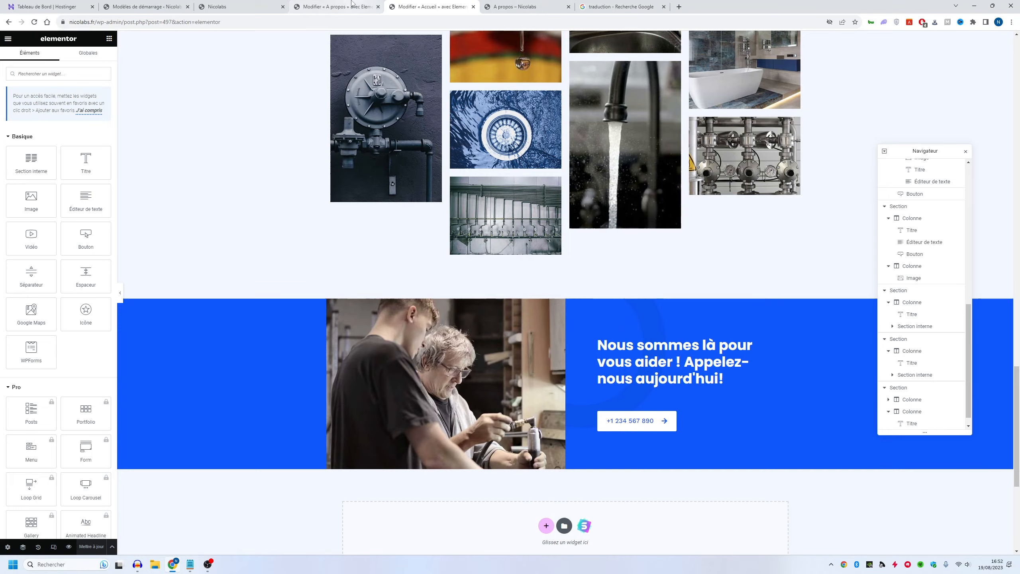
pyautogui.click(352, 5)
pyautogui.rightClick(565, 174)
pyautogui.click(609, 226)
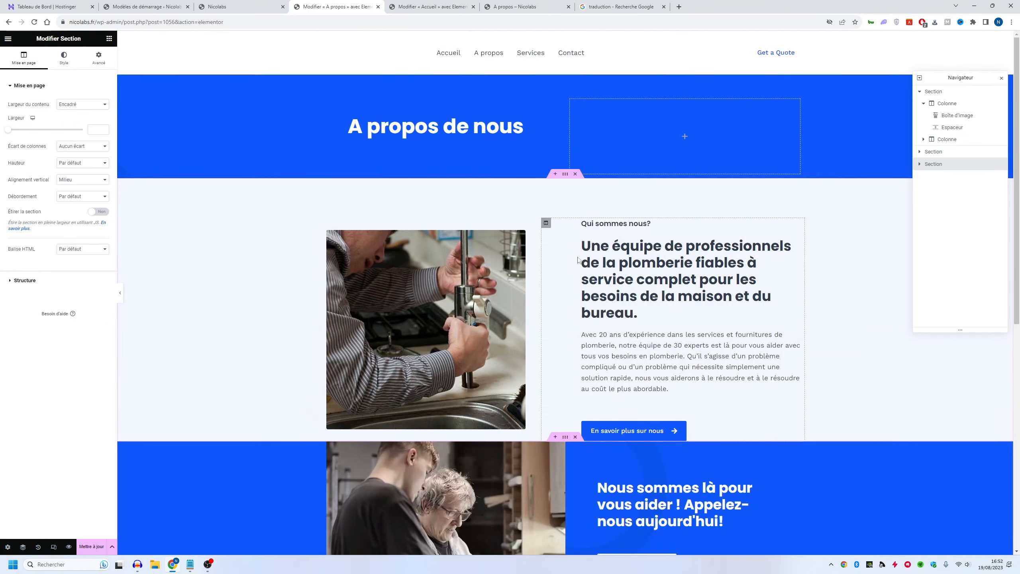
pyautogui.scroll(-5, 591, 322)
pyautogui.scroll(5, 586, 334)
pyautogui.scroll(-5, 585, 332)
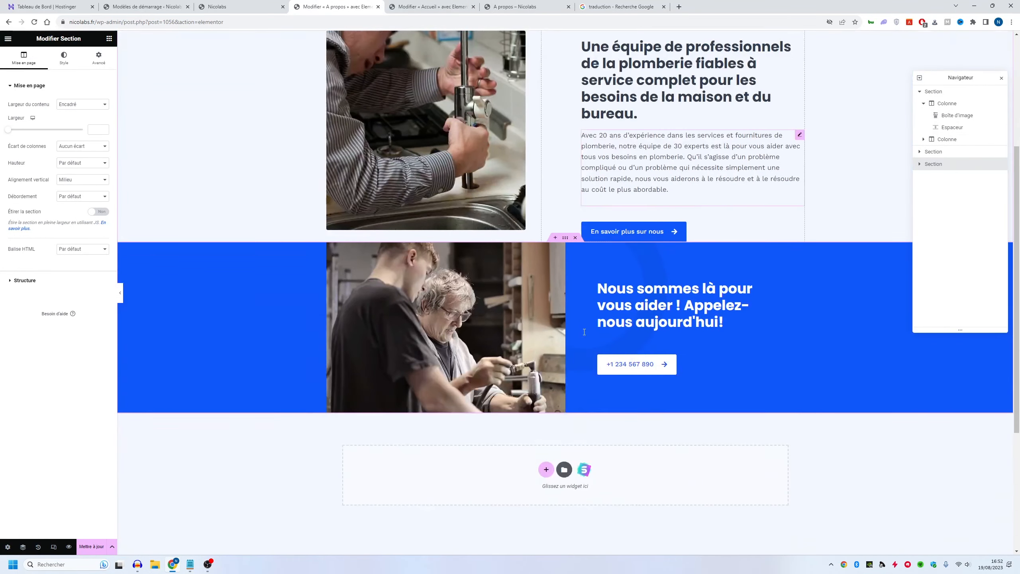
# Copy the home page's "Notre travail" gallery section and paste it on the A propos page directly after the "Qui sommes nous?" section
pyautogui.hotkey('ctrl', 'Tab')
pyautogui.scroll(5, 472, 272)
pyautogui.scroll(4, 472, 272)
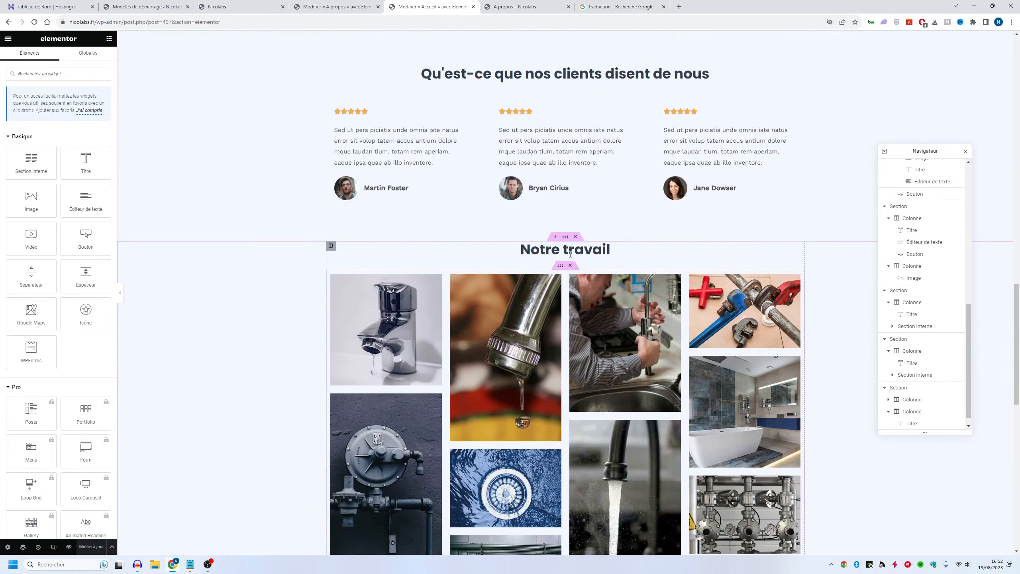
pyautogui.rightClick(562, 237)
pyautogui.click(582, 270)
pyautogui.click(321, 4)
pyautogui.scroll(5, 563, 172)
pyautogui.rightClick(562, 172)
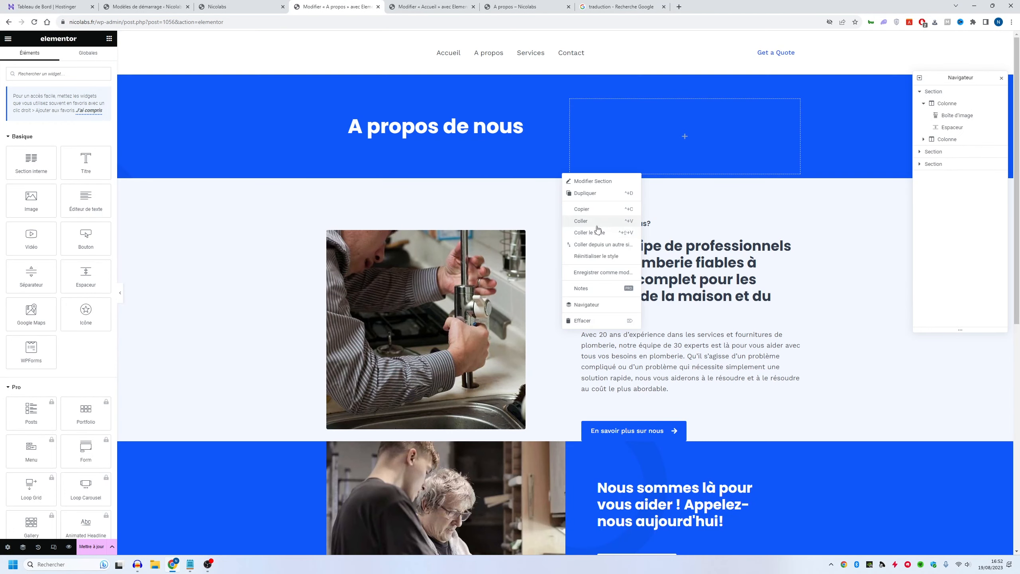
pyautogui.click(596, 222)
pyautogui.scroll(-8, 729, 386)
pyautogui.scroll(-5, 729, 386)
pyautogui.scroll(10, 797, 388)
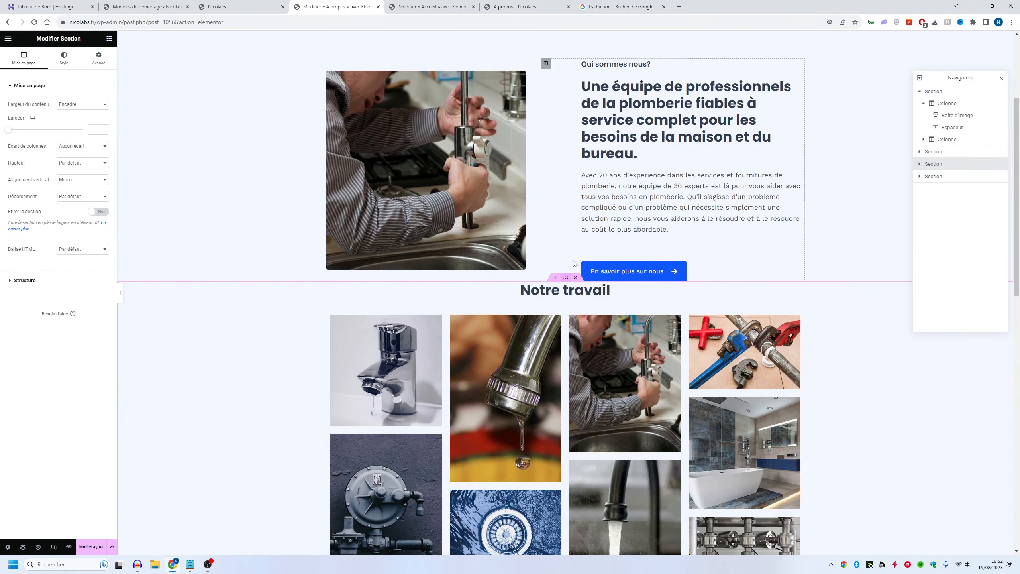
# Unlink the margins of the "Notre travail" section, set its top margin to 100 px and update the page
pyautogui.click(98, 59)
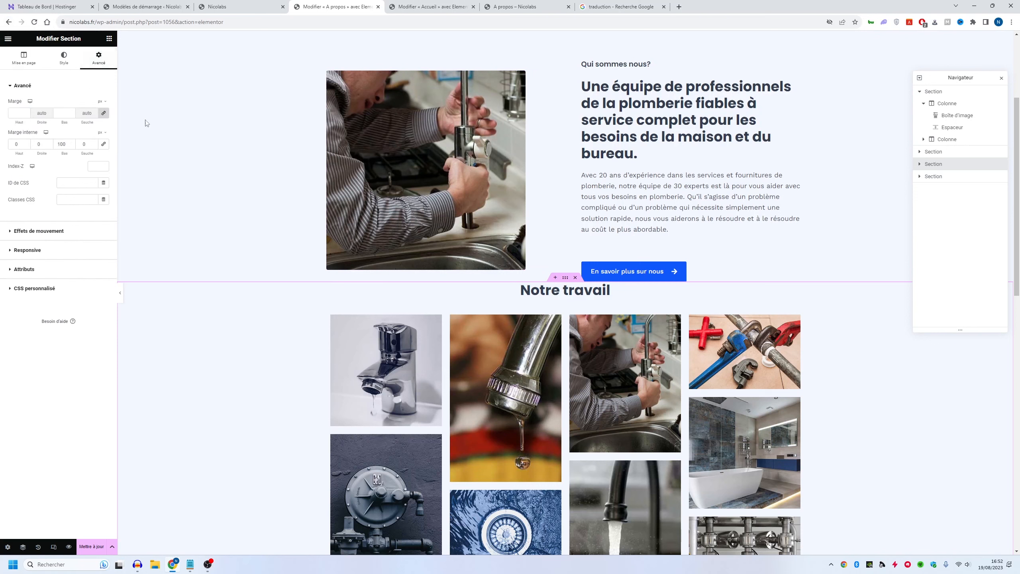
pyautogui.click(104, 115)
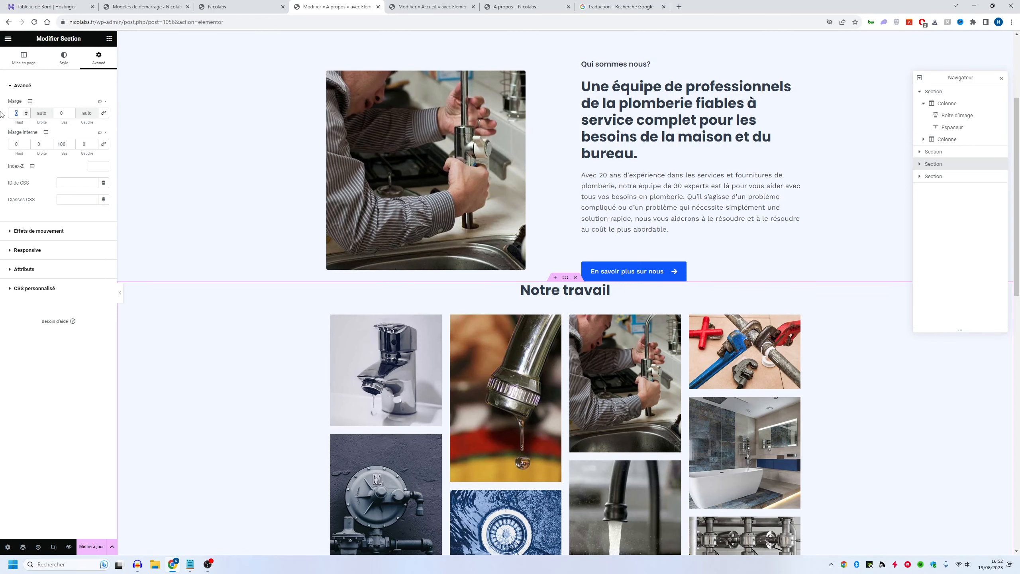
pyautogui.write('100')
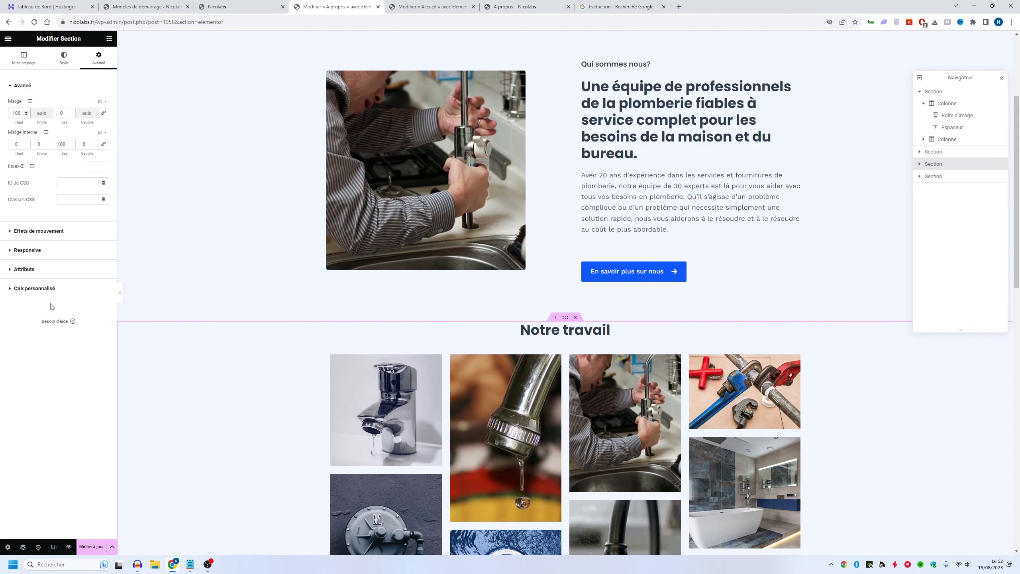
pyautogui.click(94, 545)
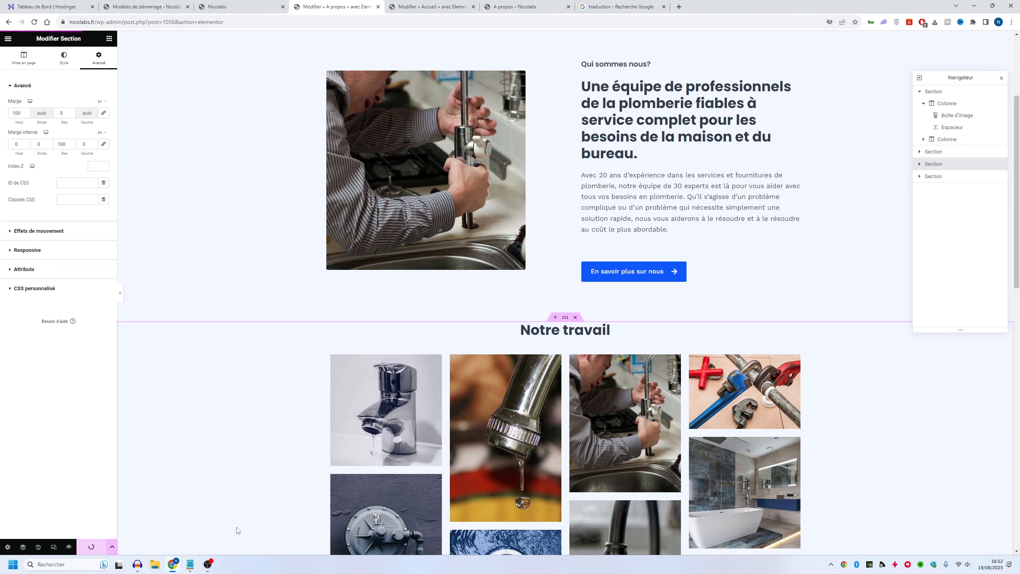
# Open the published A propos page from the WordPress pages list and review its layout from hero to footer
pyautogui.click(242, 6)
pyautogui.click(32, 50)
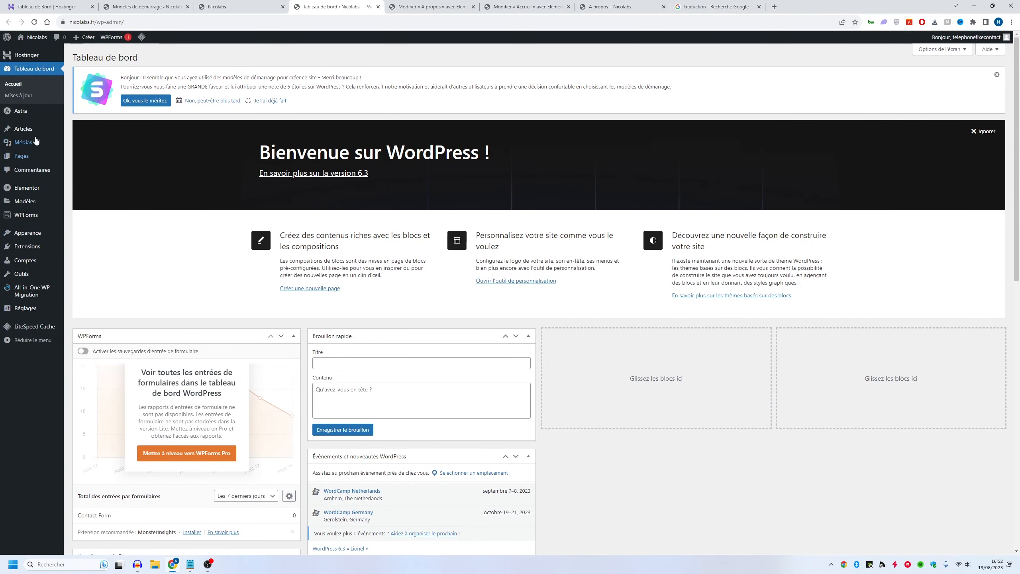
pyautogui.click(21, 155)
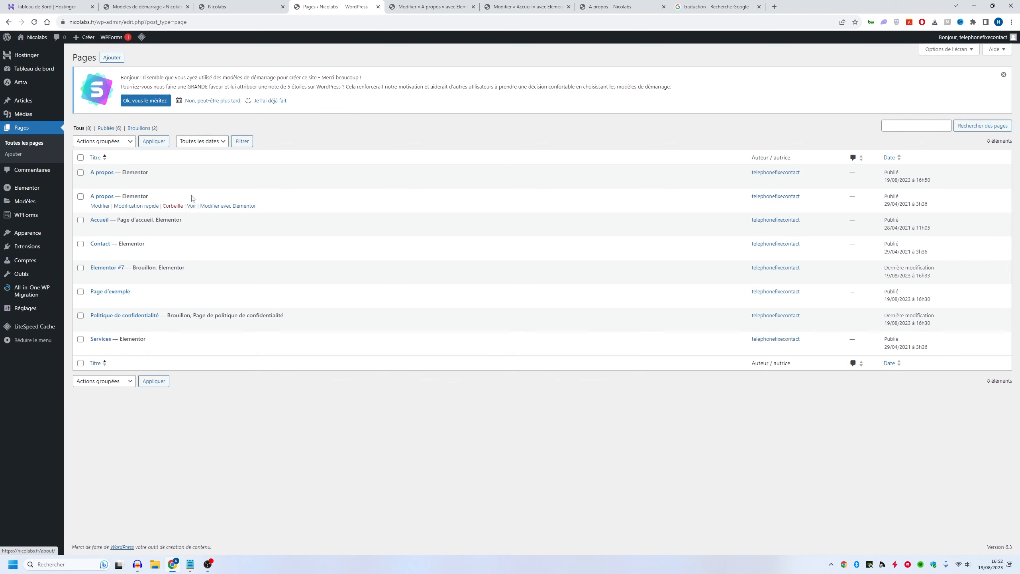
pyautogui.middleClick(191, 182)
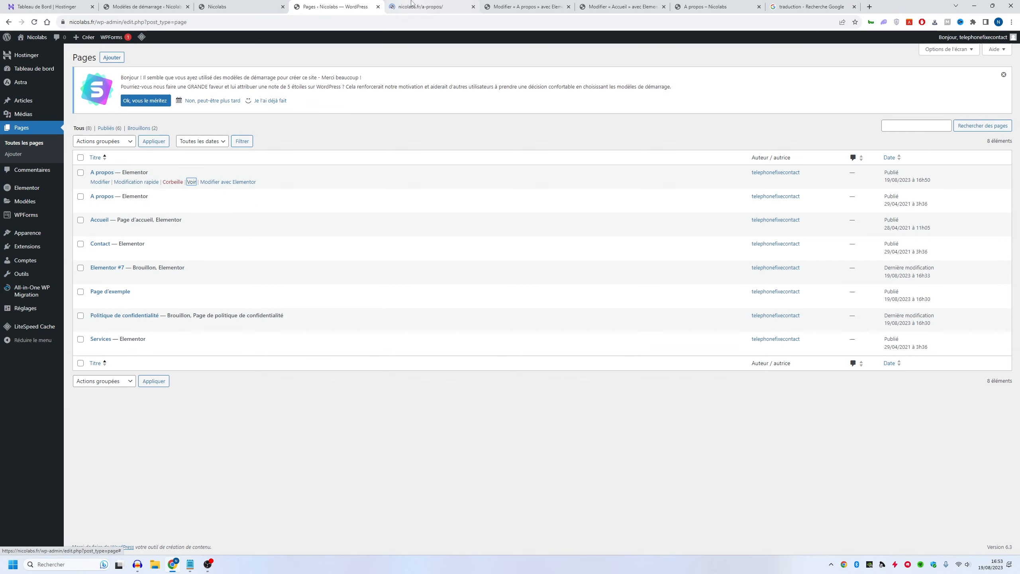
pyautogui.click(411, 5)
pyautogui.scroll(-8, 455, 288)
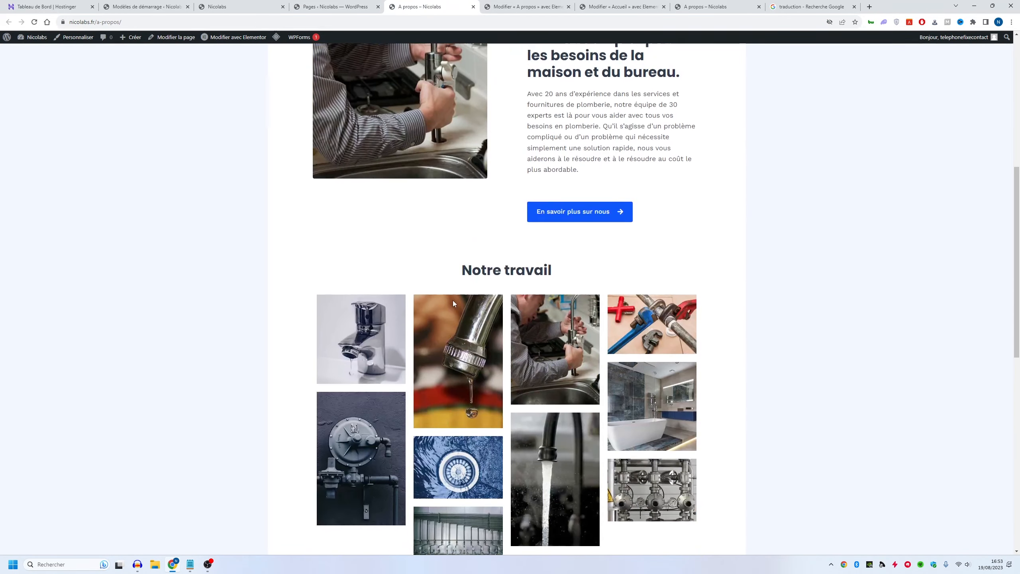
pyautogui.scroll(9, 453, 300)
pyautogui.scroll(-20, 409, 295)
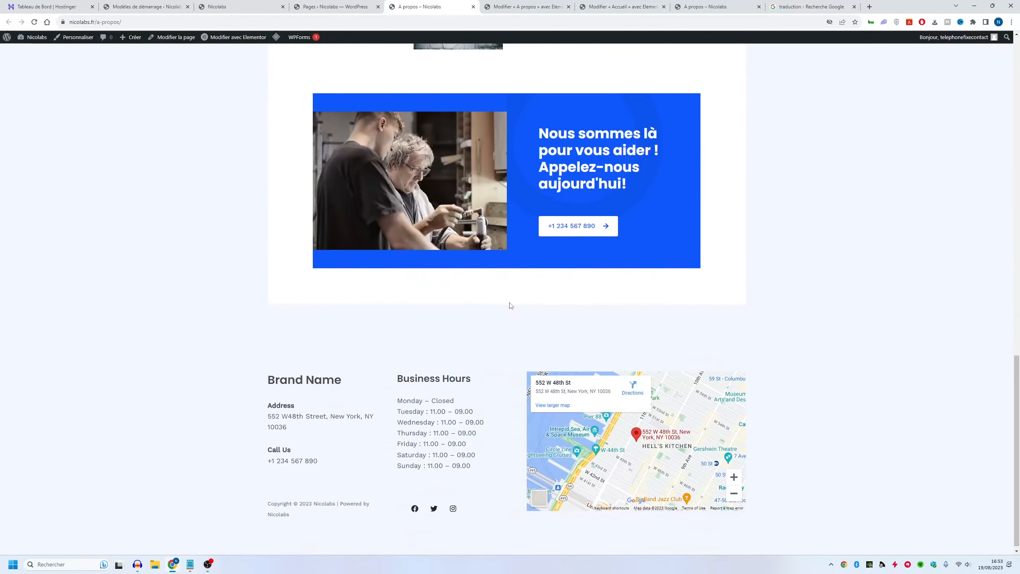
pyautogui.scroll(8, 510, 306)
pyautogui.scroll(1, 476, 306)
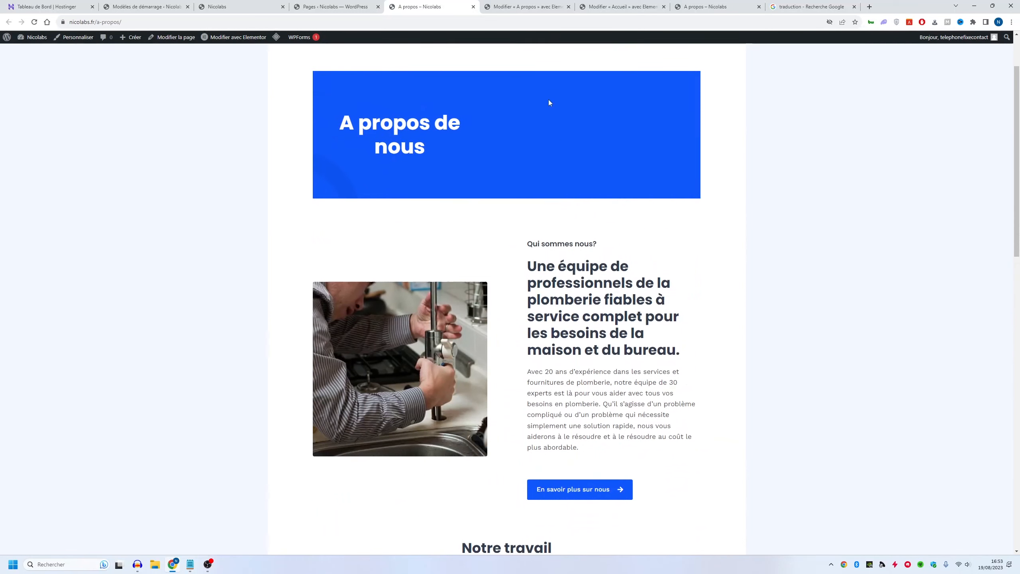
pyautogui.scroll(3, 247, 147)
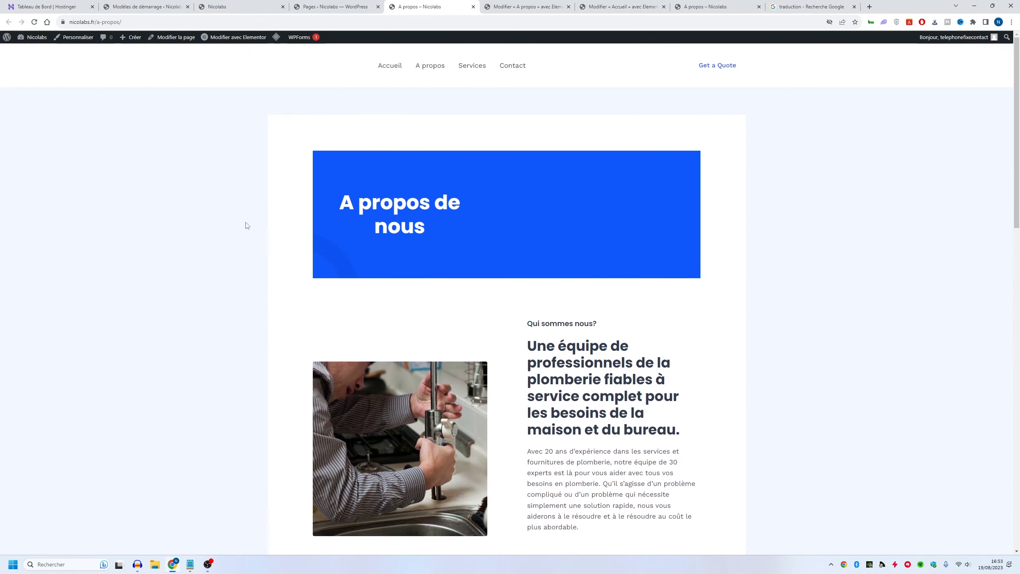
# In the A propos page's Astra settings, choose the full-width container layout with Ouvert style, enable the transparent header and update the page
pyautogui.keyDown('ctrl'); pyautogui.click(176, 40); pyautogui.keyUp('ctrl')
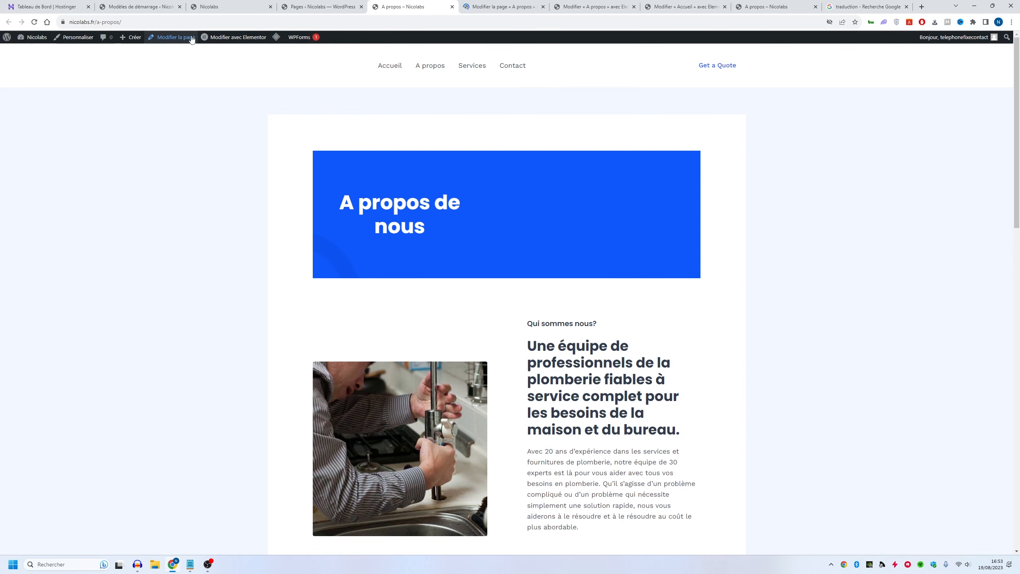
pyautogui.hotkey('ctrl', 'Tab')
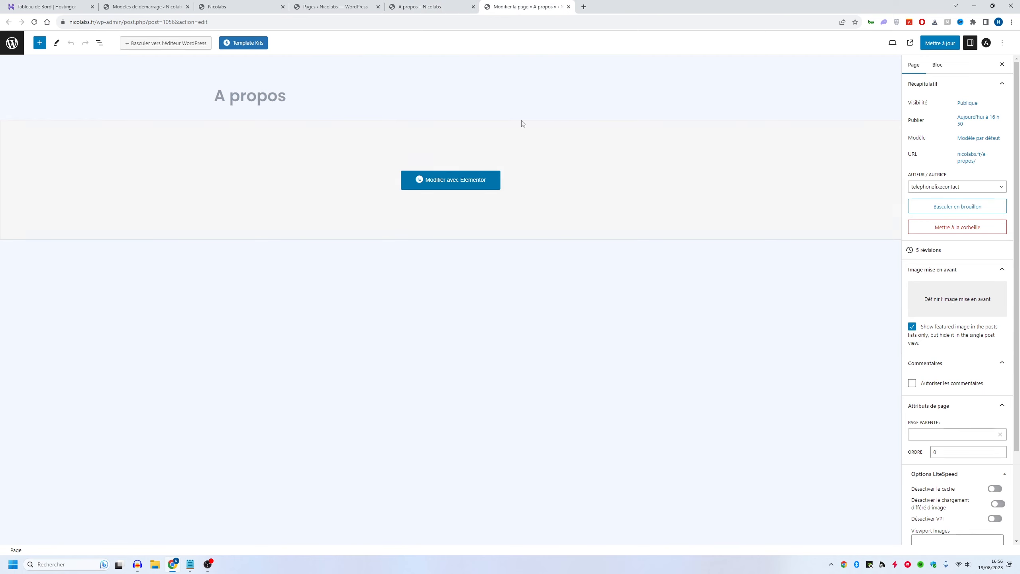
pyautogui.click(986, 43)
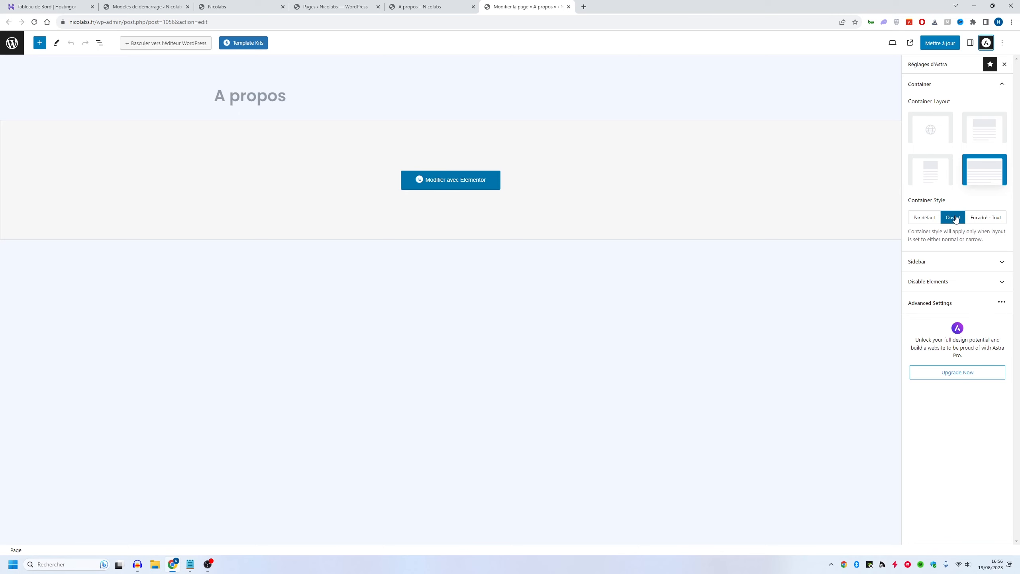
pyautogui.click(966, 312)
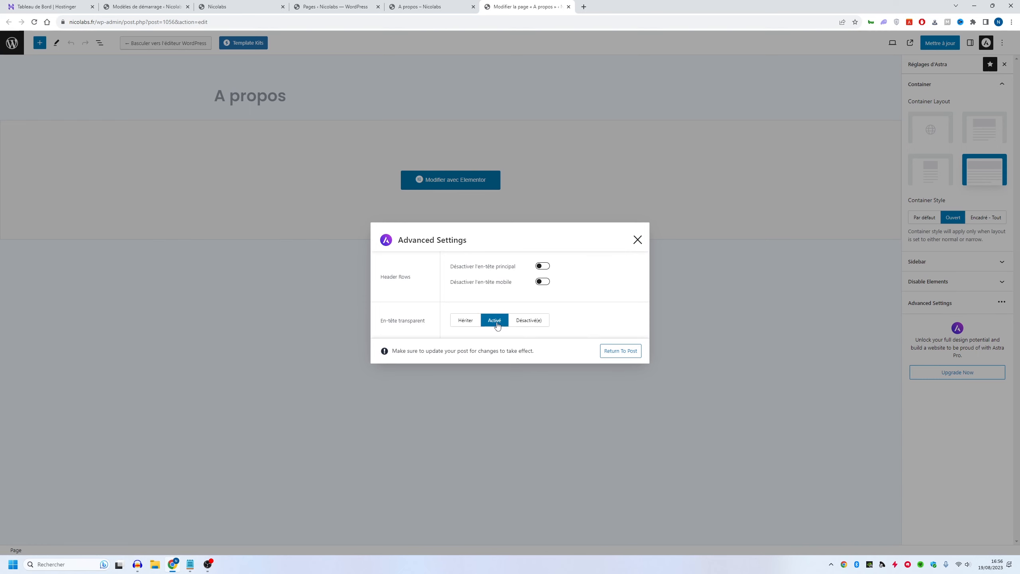
pyautogui.click(637, 239)
pyautogui.click(939, 42)
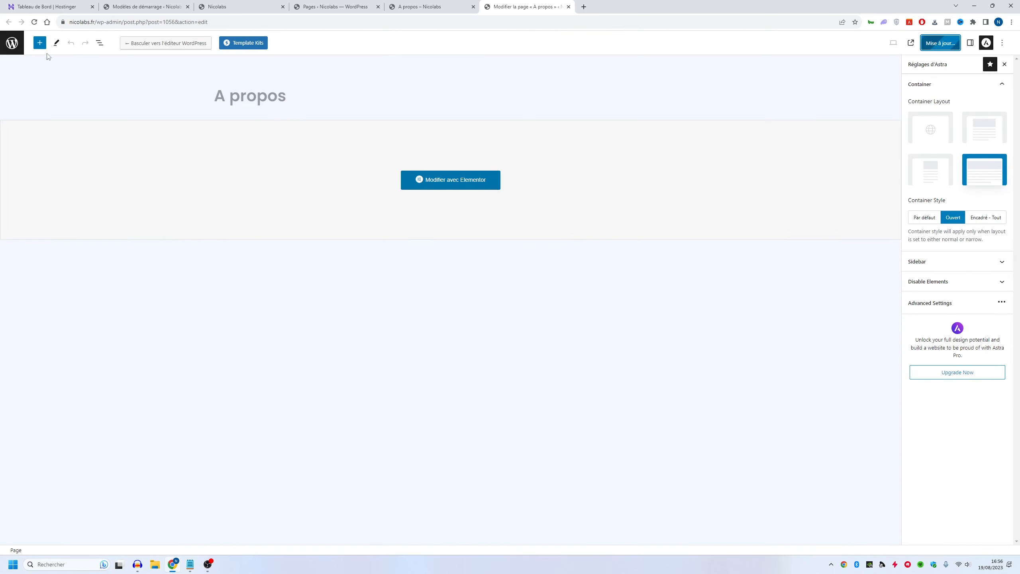
# Reload the live A propos page to check its header and hero, and open the page in Elementor
pyautogui.click(401, 3)
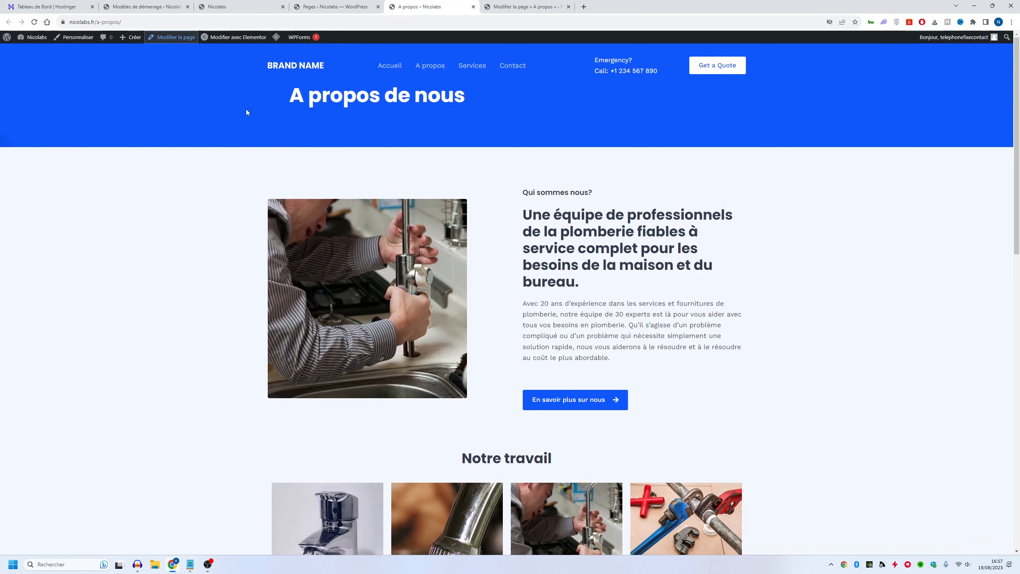
pyautogui.click(35, 22)
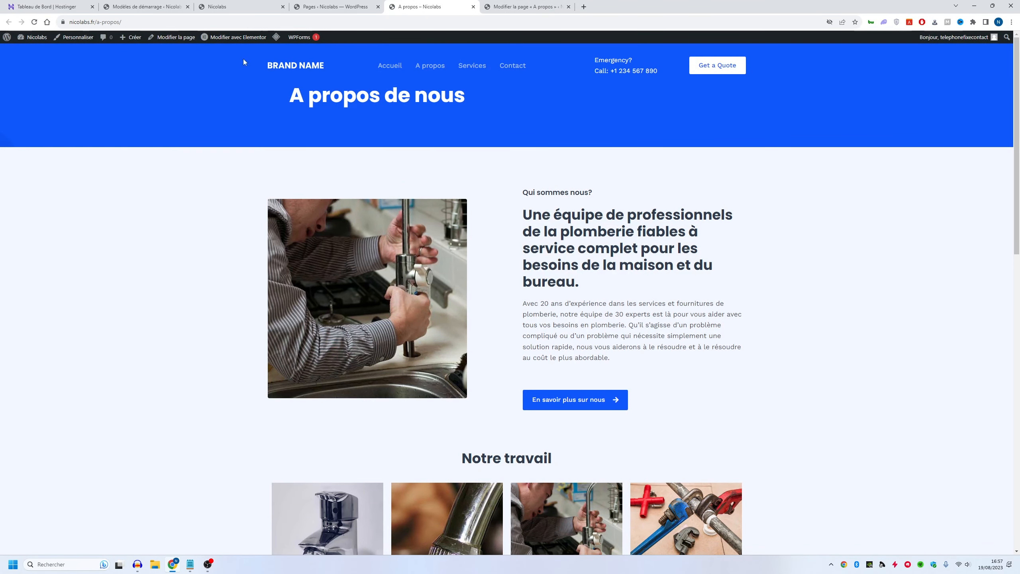
pyautogui.middleClick(245, 37)
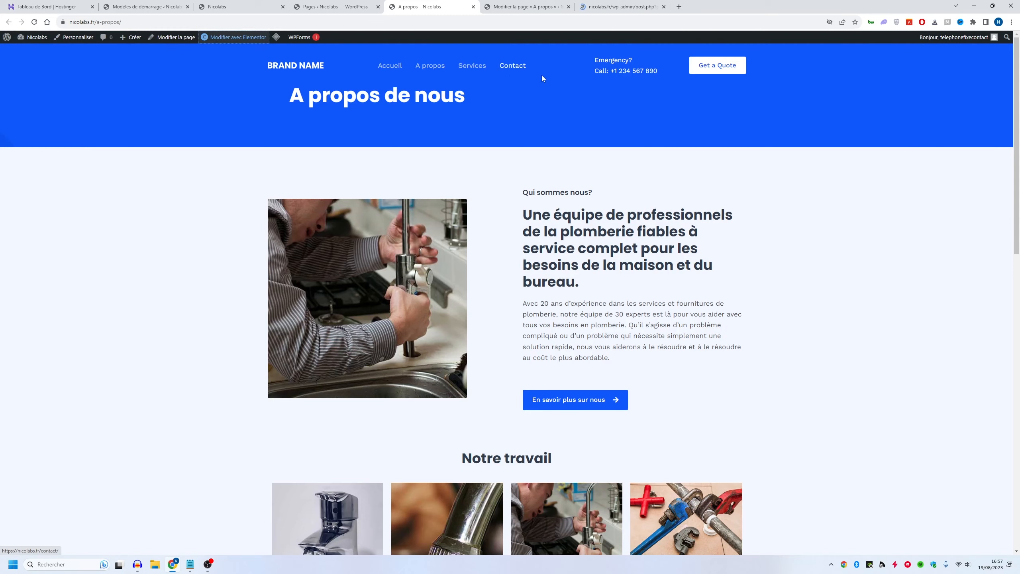
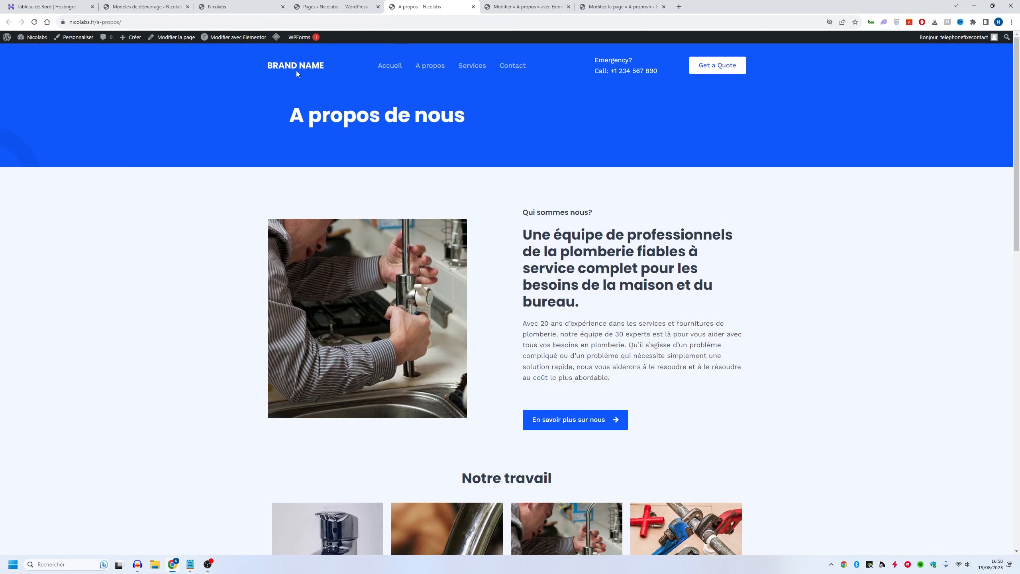
# Visit the live home page, go to the Contact page and review its desktop layout down to the footer
pyautogui.click(297, 70)
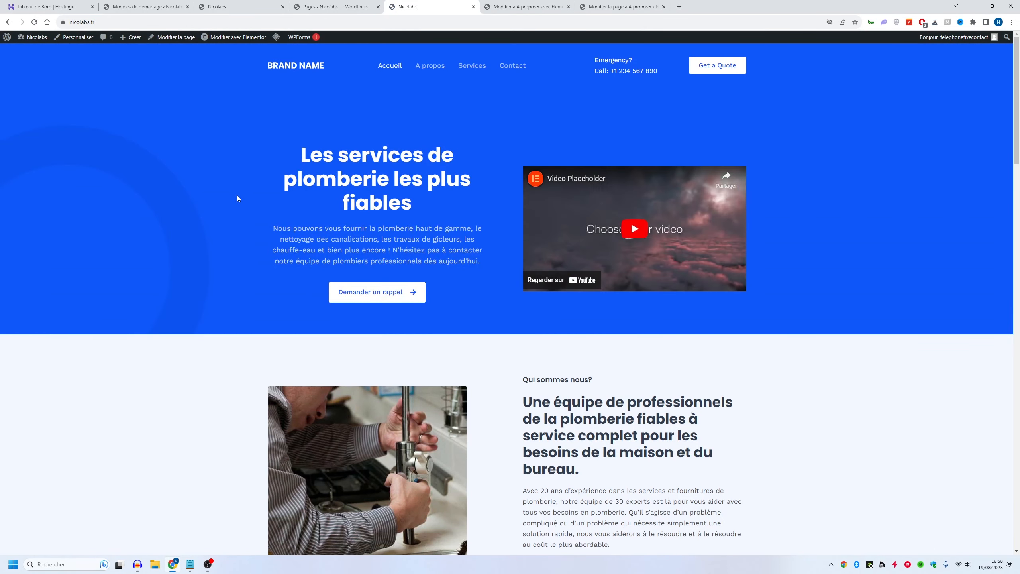
pyautogui.click(513, 65)
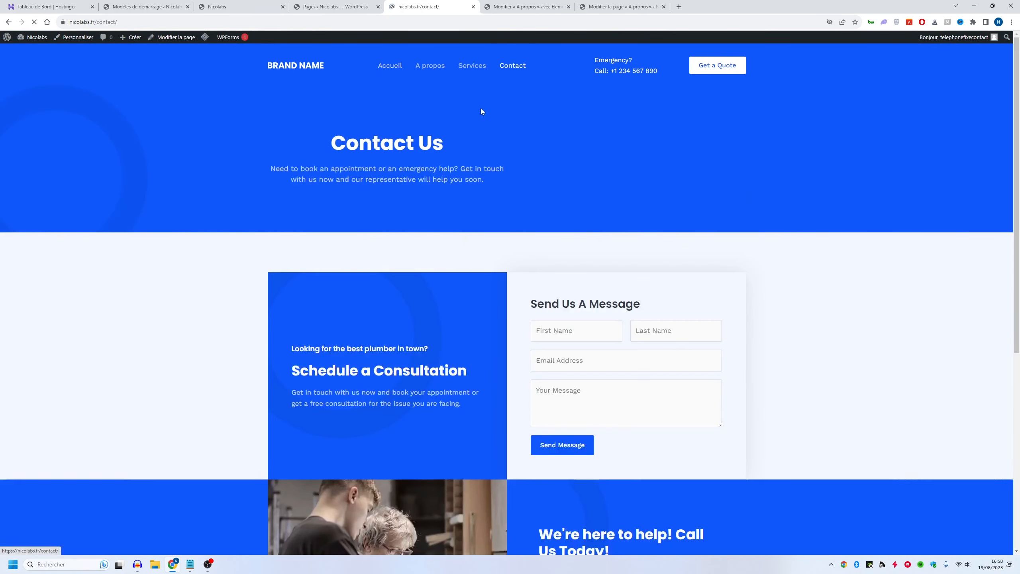
pyautogui.scroll(-8, 302, 205)
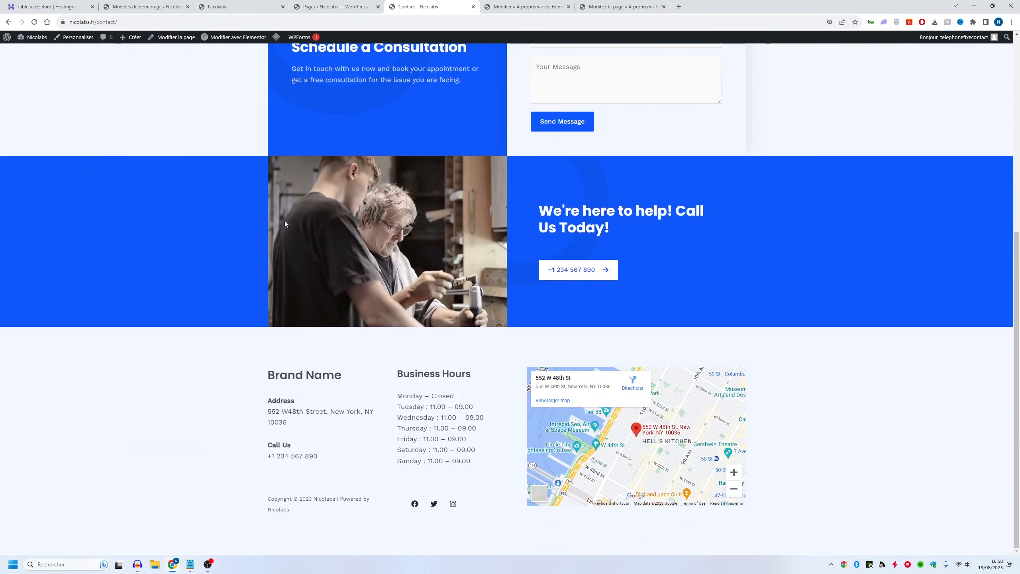
pyautogui.scroll(8, 258, 241)
# Examine the Contact page's mobile layout in the browser's iPhone XR device view and close the developer tools
pyautogui.rightClick(237, 210)
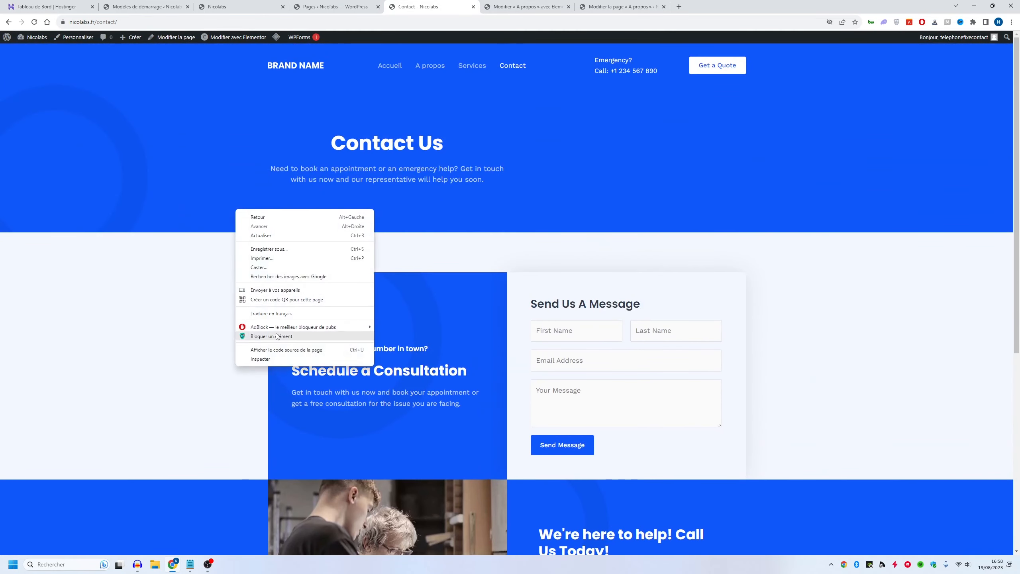
pyautogui.click(261, 359)
pyautogui.scroll(-5, 352, 297)
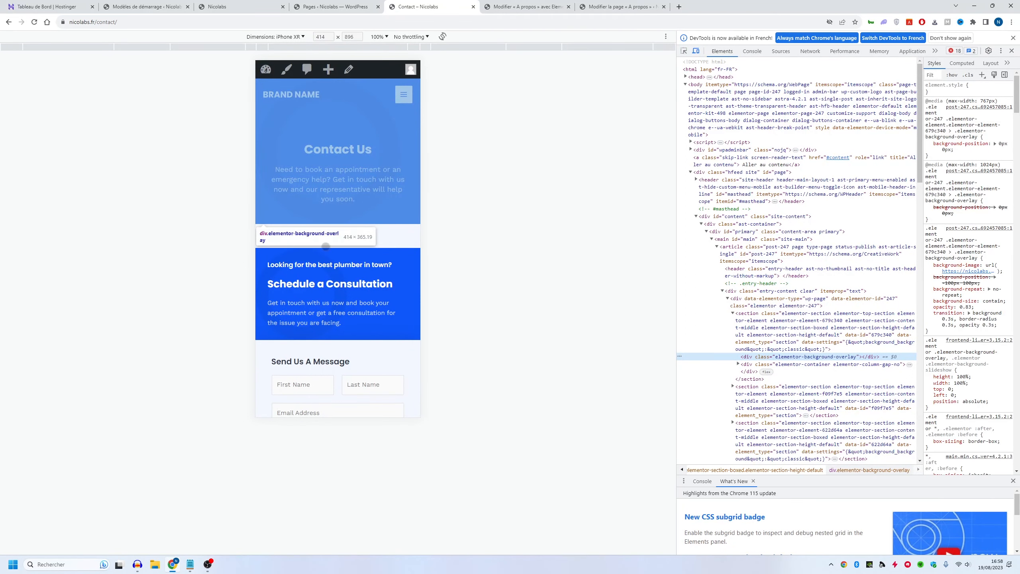
pyautogui.scroll(-14, 297, 312)
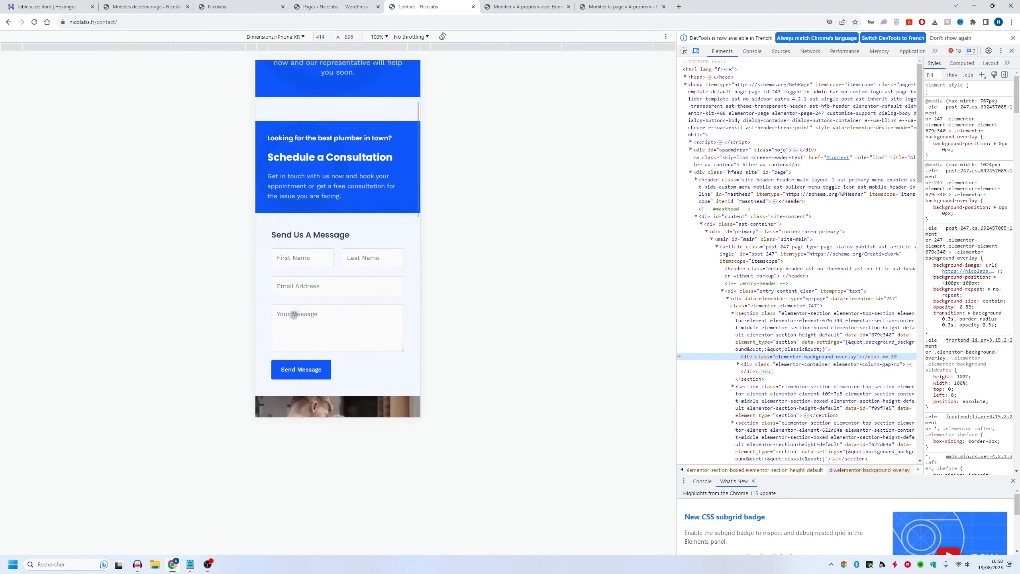
pyautogui.scroll(14, 296, 321)
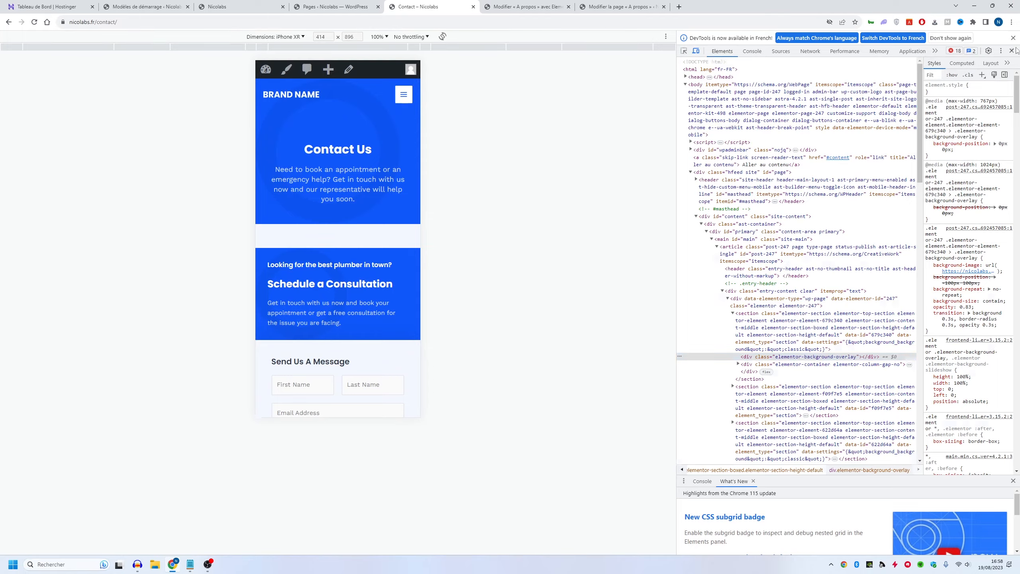
pyautogui.click(1012, 51)
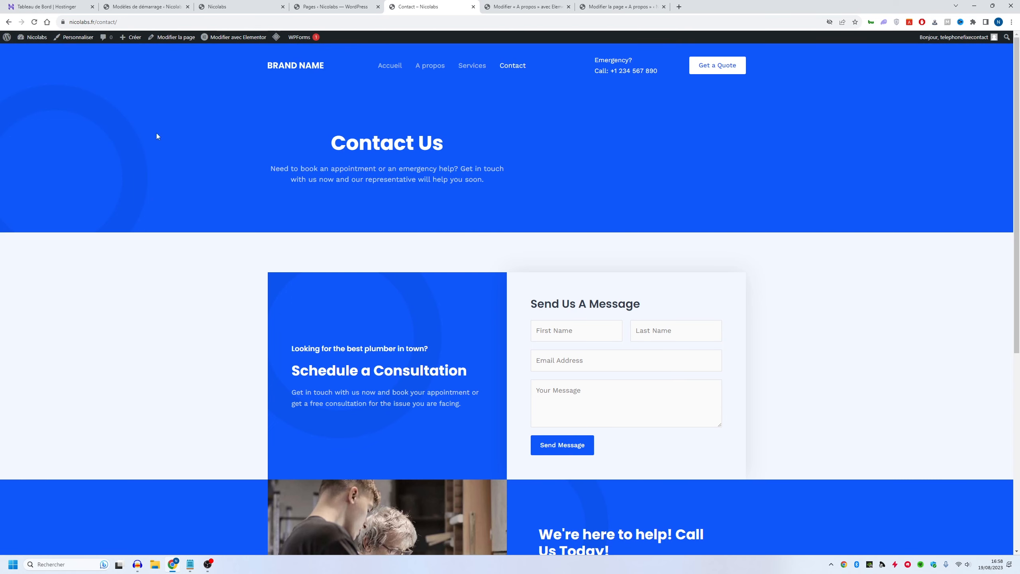
# Open the Contact page in Elementor, place its tab beside the live Contact page and switch the editor to mobile preview
pyautogui.middleClick(237, 37)
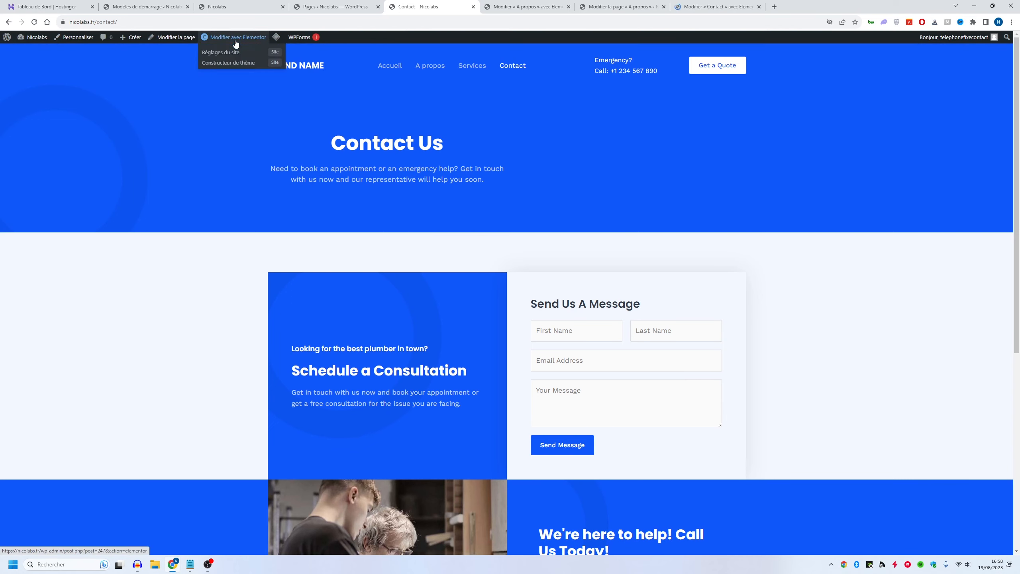
pyautogui.moveTo(683, 7); pyautogui.dragTo(508, 12)
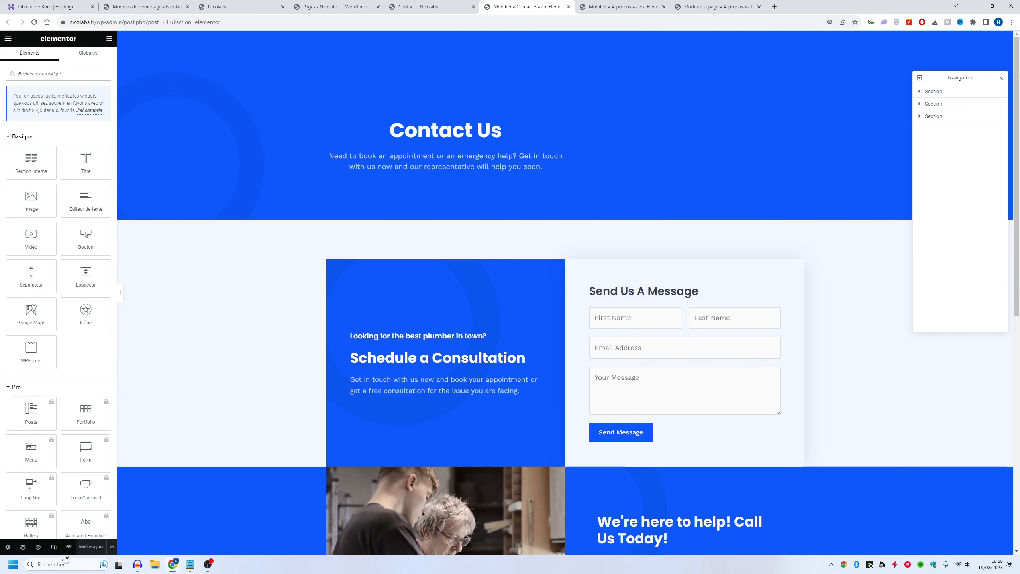
pyautogui.click(53, 546)
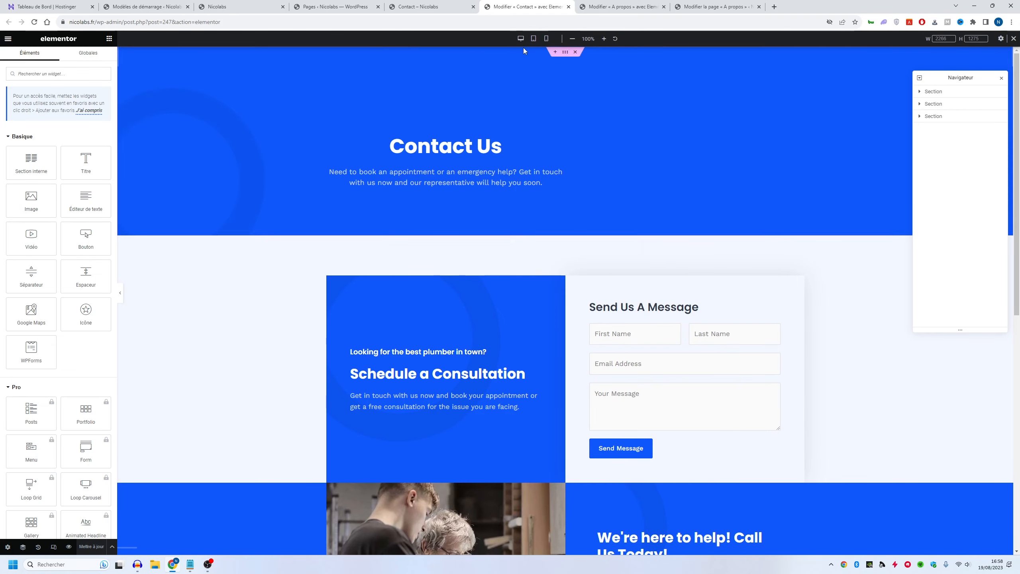
pyautogui.click(546, 43)
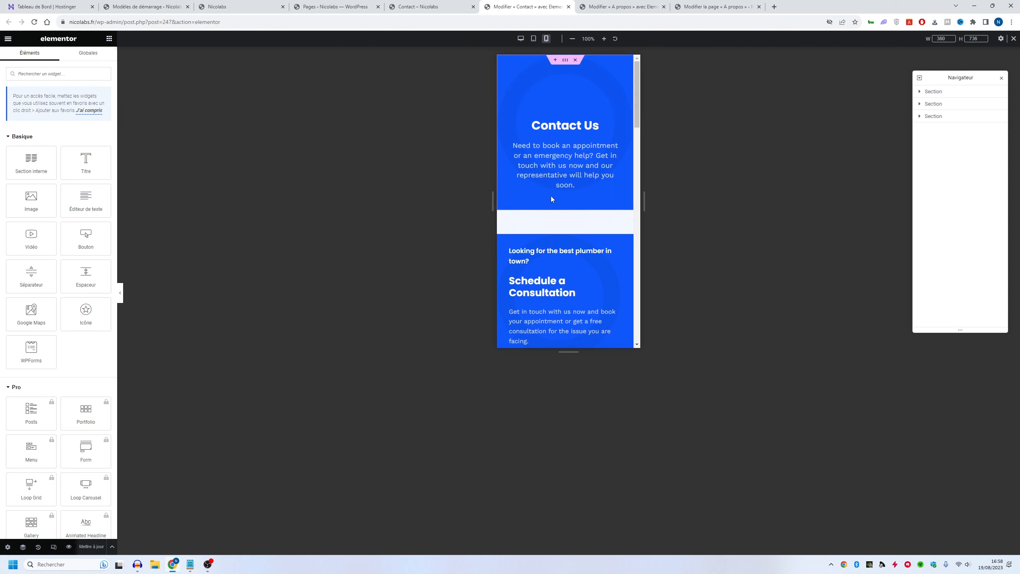
pyautogui.scroll(-2, 582, 252)
pyautogui.scroll(2, 530, 237)
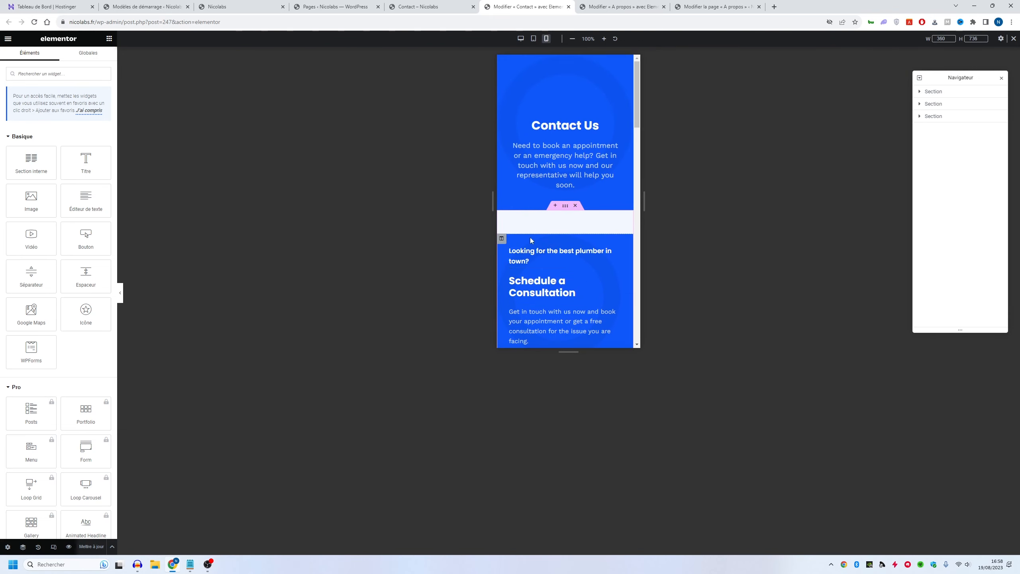
# Set the "Schedule a Consultation" section's mobile top inner margin to 0 px, update the page and return to the live Contact page
pyautogui.click(566, 207)
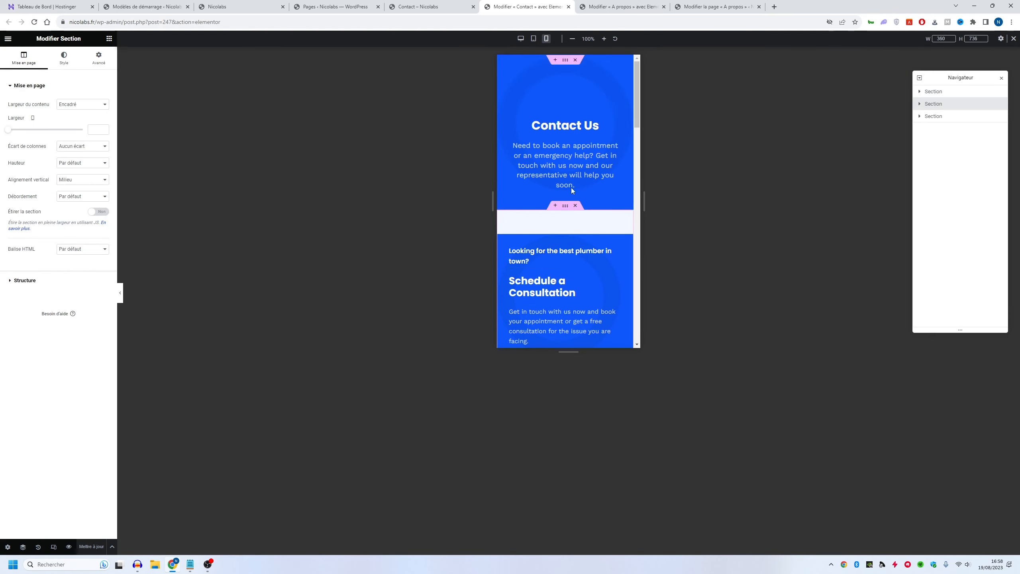
pyautogui.click(110, 64)
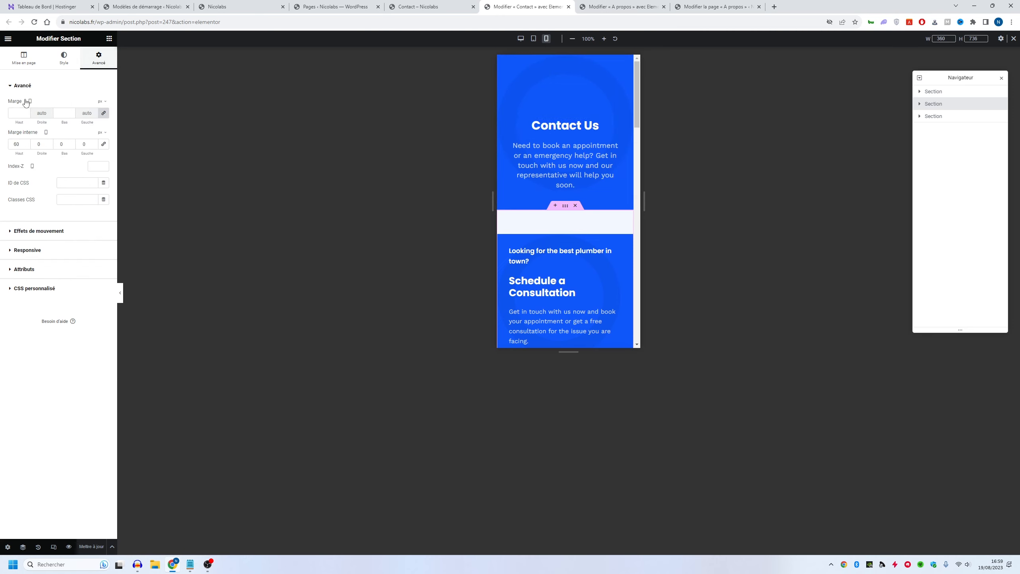
pyautogui.doubleClick(16, 144)
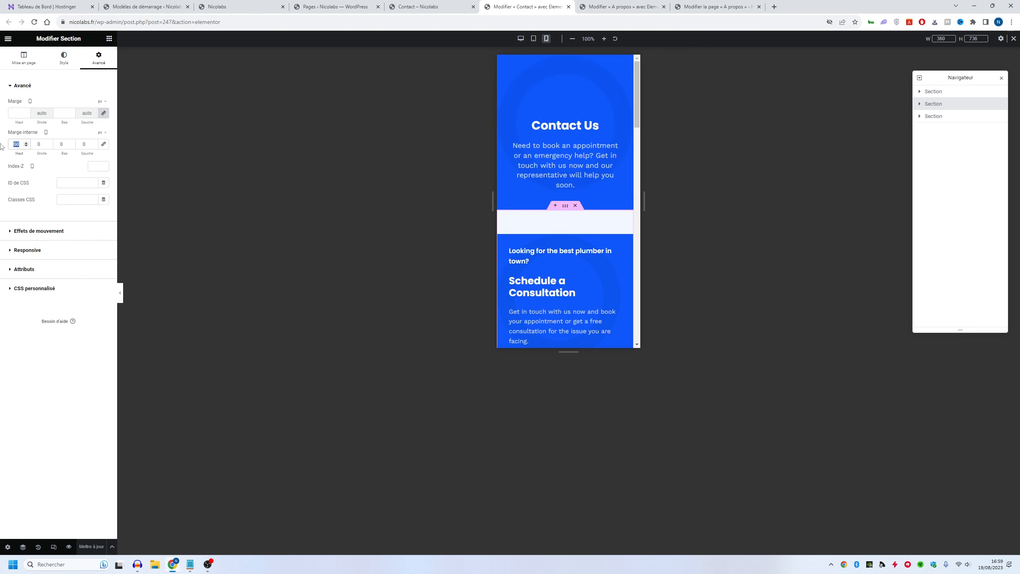
pyautogui.write('0')
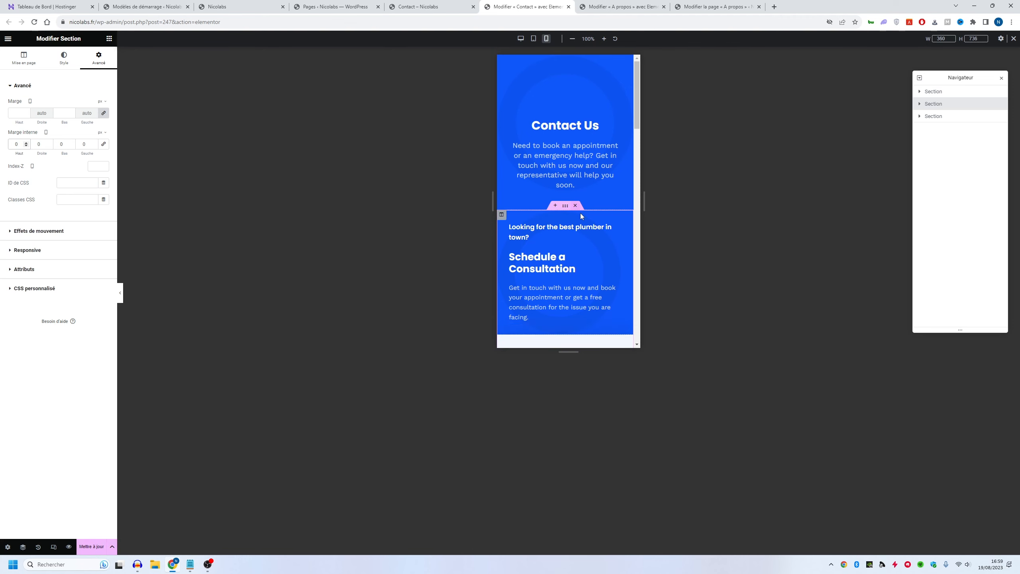
pyautogui.scroll(-5, 581, 219)
pyautogui.scroll(5, 578, 225)
pyautogui.click(91, 547)
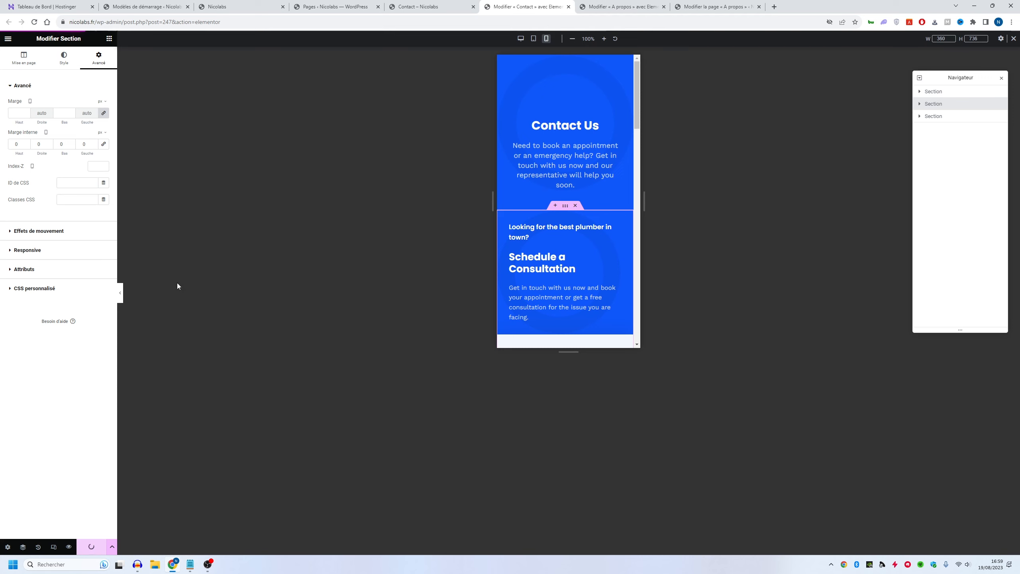
pyautogui.click(418, 6)
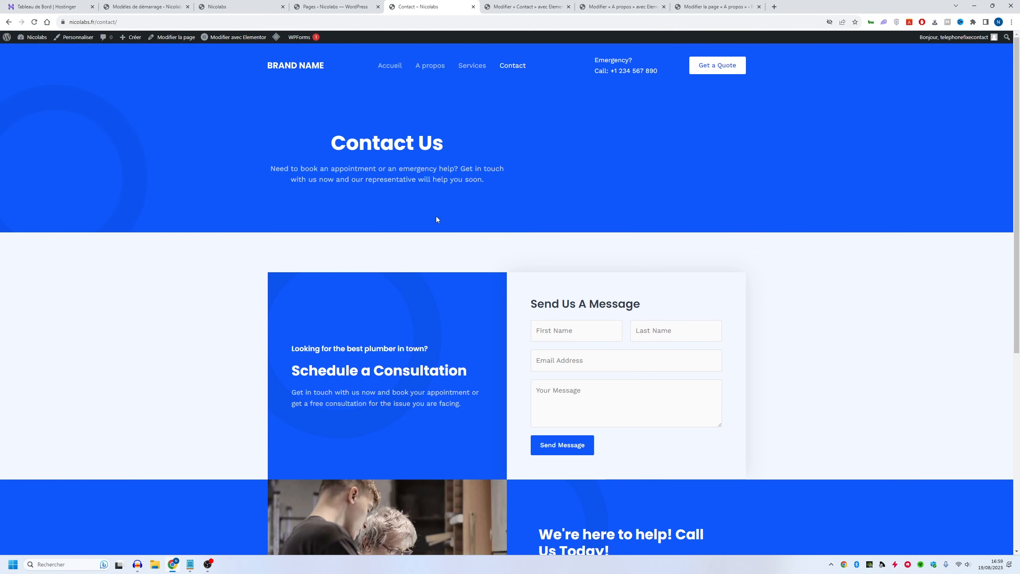
# Examine the live Contact page's mobile layout in the browser's iPhone XR device view, close the developer tools and return to the page's beginning
pyautogui.rightClick(384, 217)
pyautogui.click(409, 366)
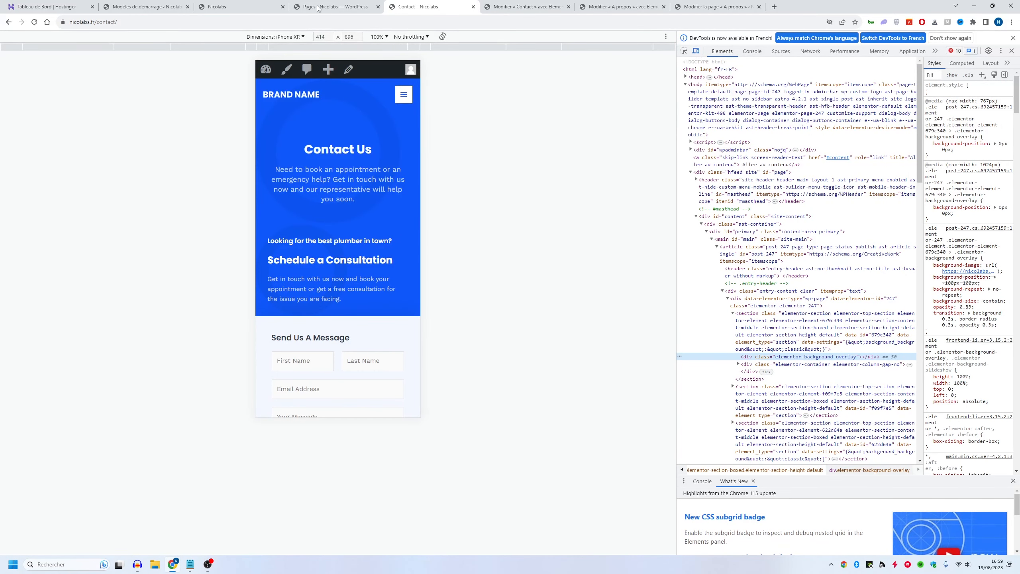
pyautogui.click(283, 40)
pyautogui.click(489, 188)
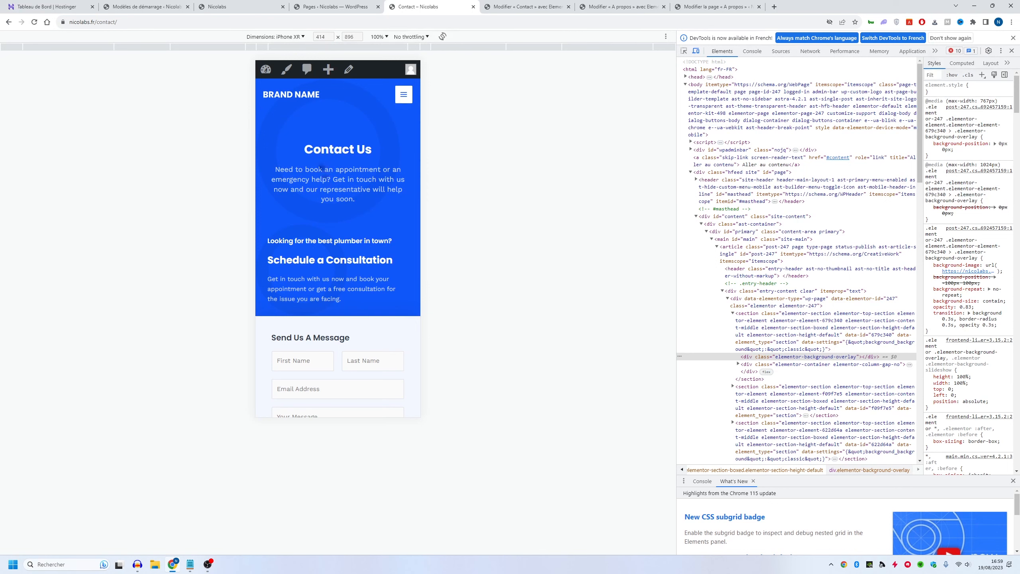
pyautogui.scroll(-18, 324, 257)
pyautogui.scroll(14, 330, 291)
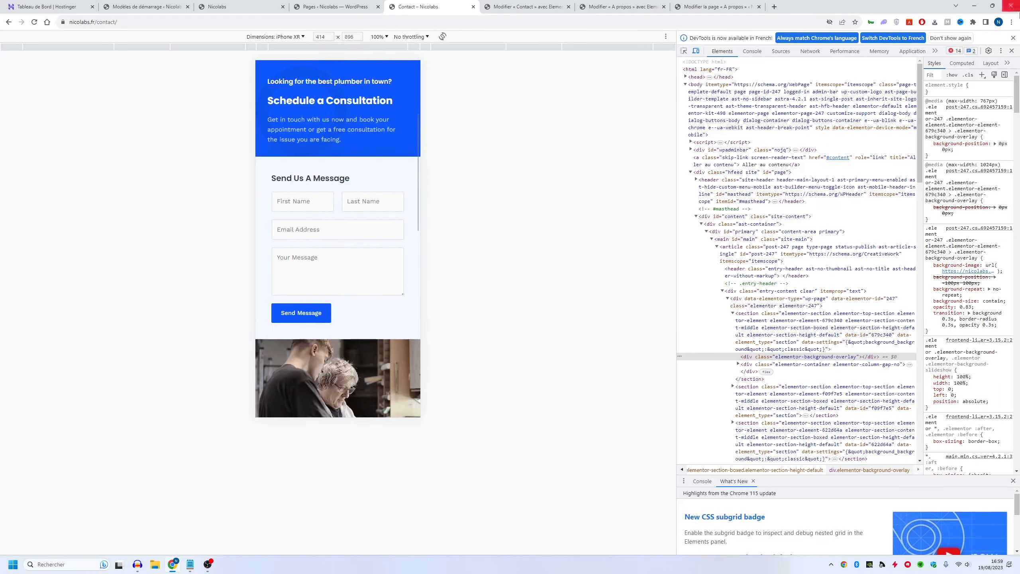
pyautogui.click(1011, 51)
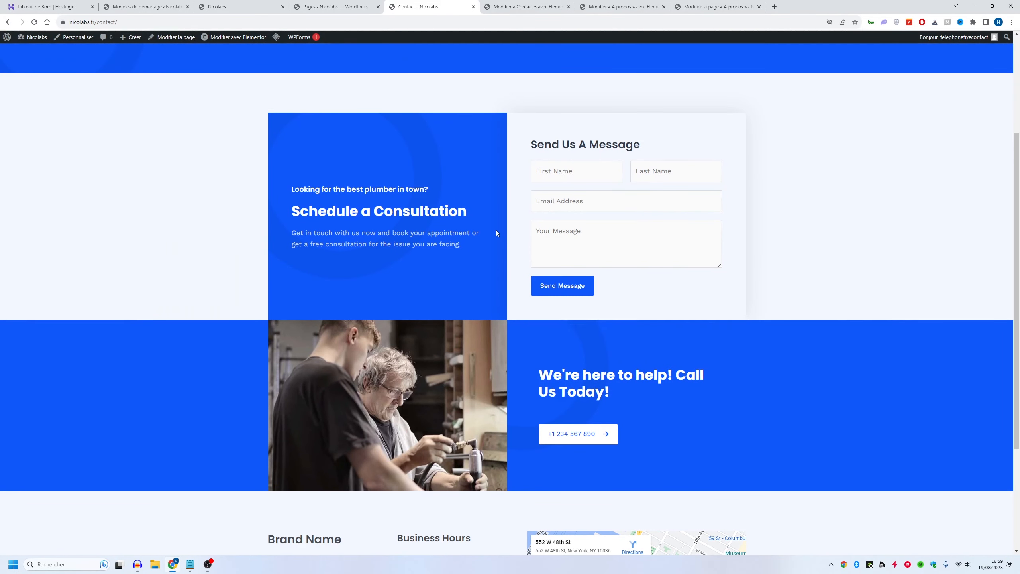
pyautogui.scroll(4, 377, 255)
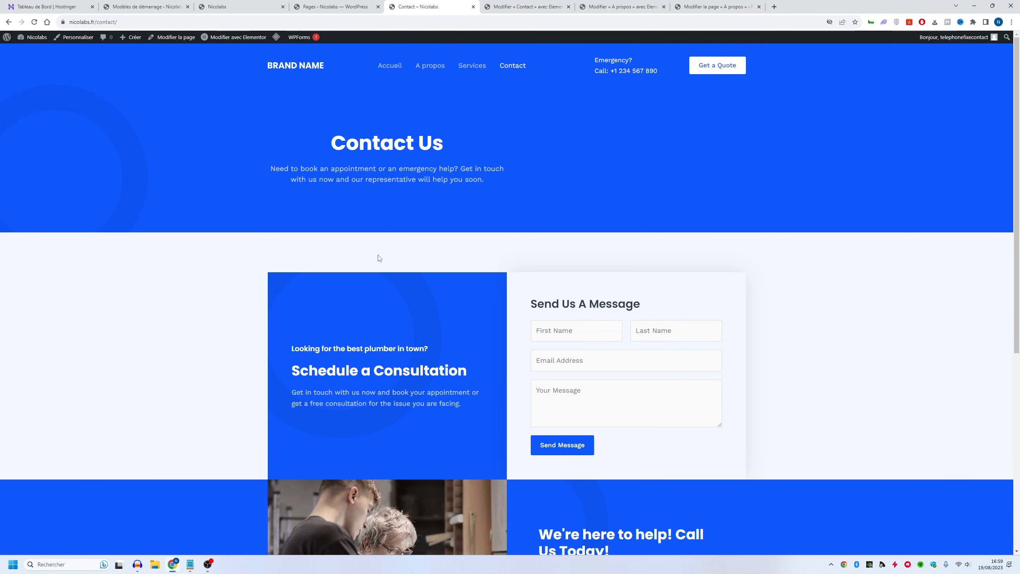
# In the Contact page's Elementor editor, try a 1120 desktop content width on the consultation section and undo it
pyautogui.hotkey('ctrl', 'Tab')
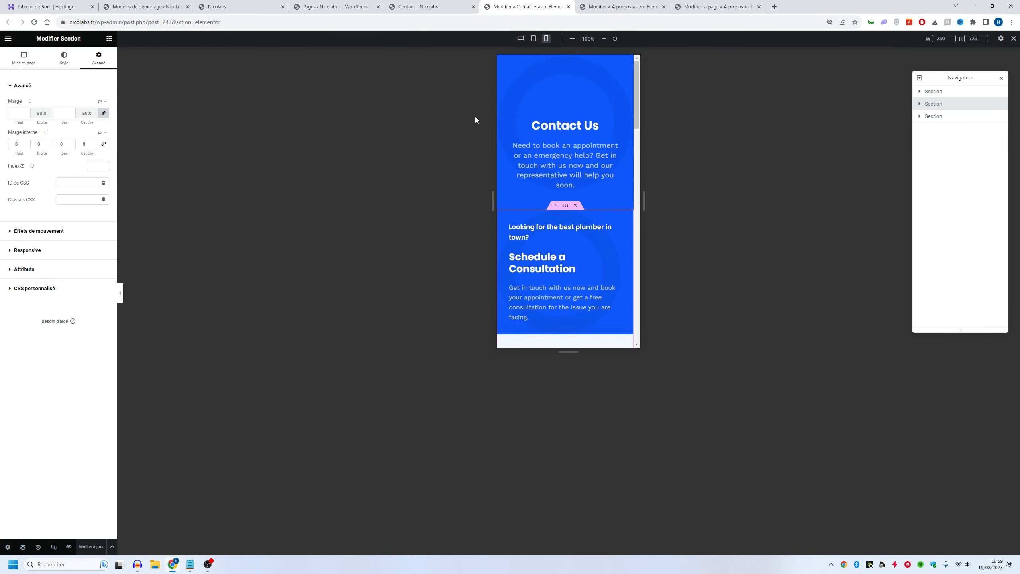
pyautogui.click(31, 105)
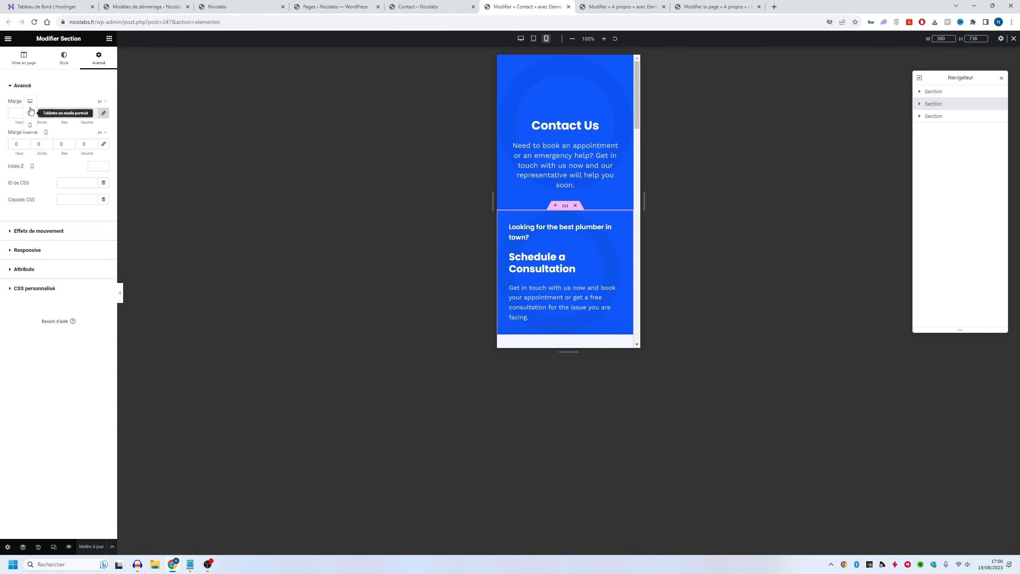
pyautogui.click(31, 103)
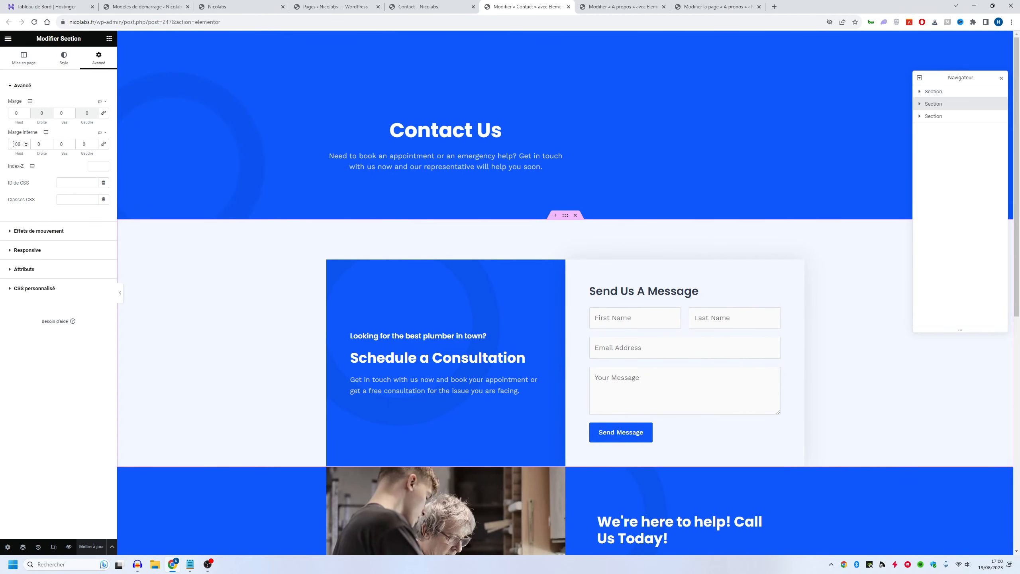
pyautogui.click(25, 59)
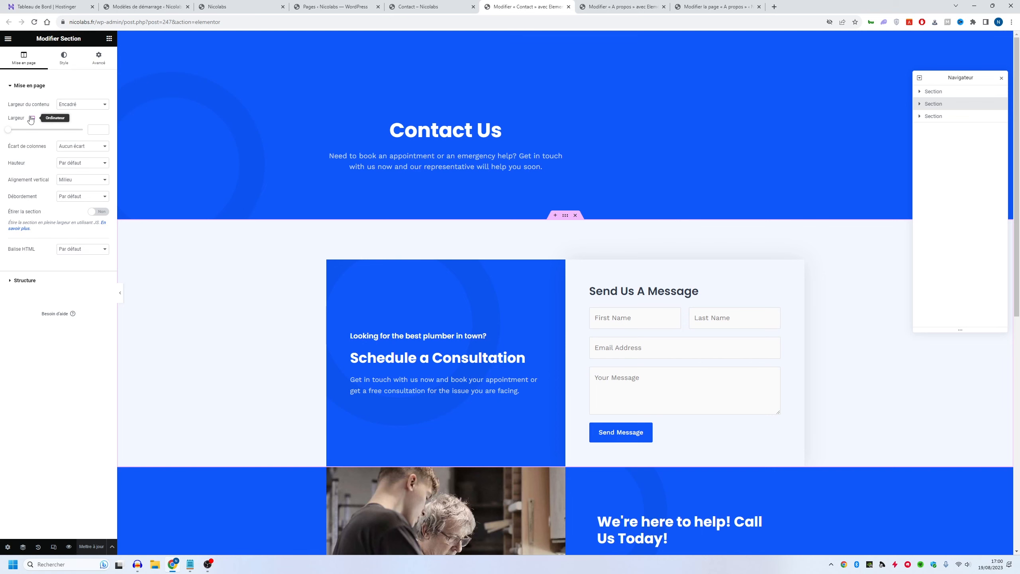
pyautogui.moveTo(8, 129); pyautogui.dragTo(50, 135)
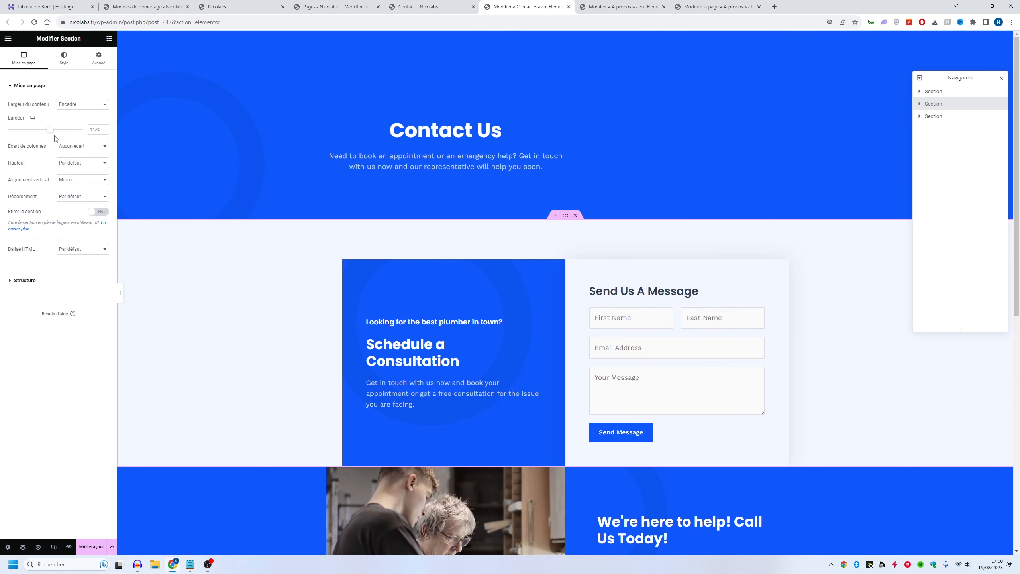
pyautogui.hotkey('ctrl', 'z')
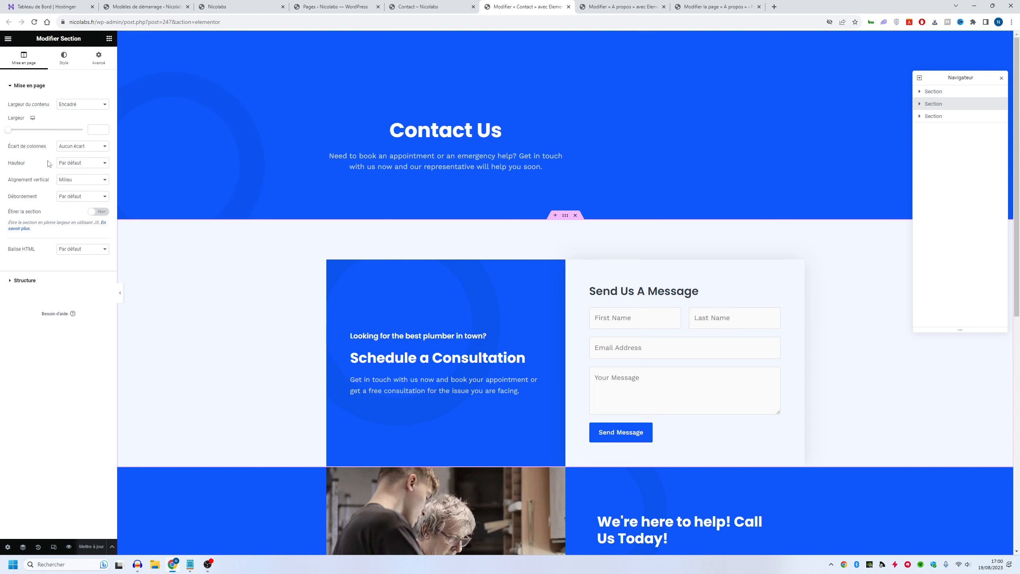
# Close the Contact page's Elementor editor and go from the live Contact page to the home page
pyautogui.middleClick(531, 2)
pyautogui.click(426, 7)
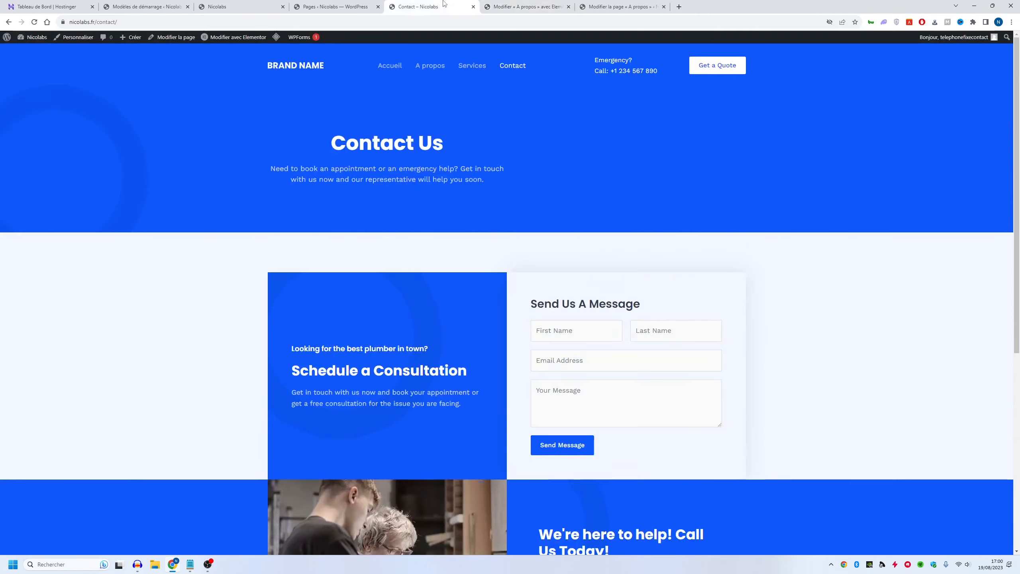
pyautogui.click(288, 67)
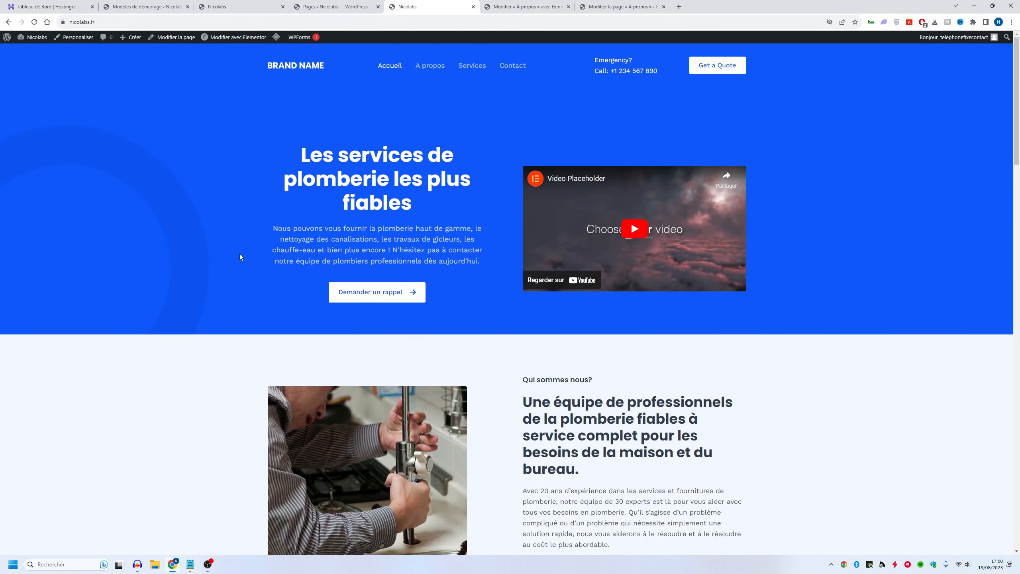
# Check the Introduction outline in the notes, and review the live home page from header to footer
pyautogui.hotkey('alt', 'Tab')
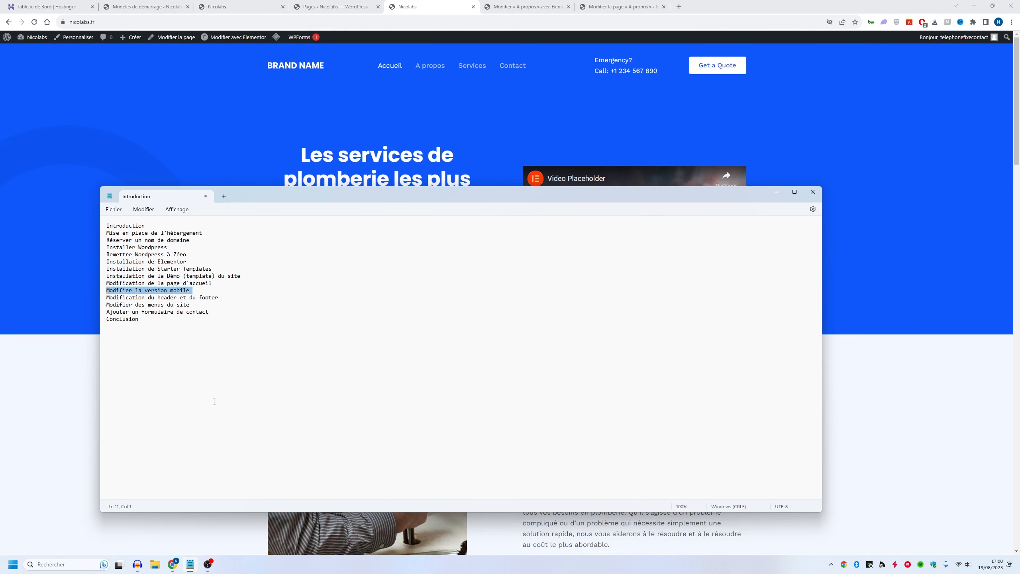
pyautogui.hotkey('alt', 'Tab')
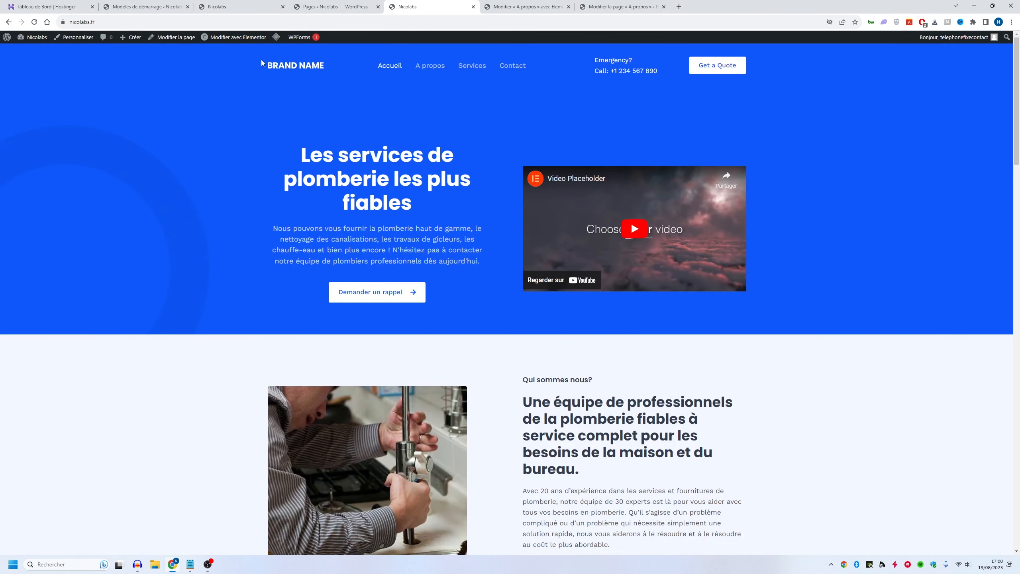
pyautogui.scroll(-15, 808, 285)
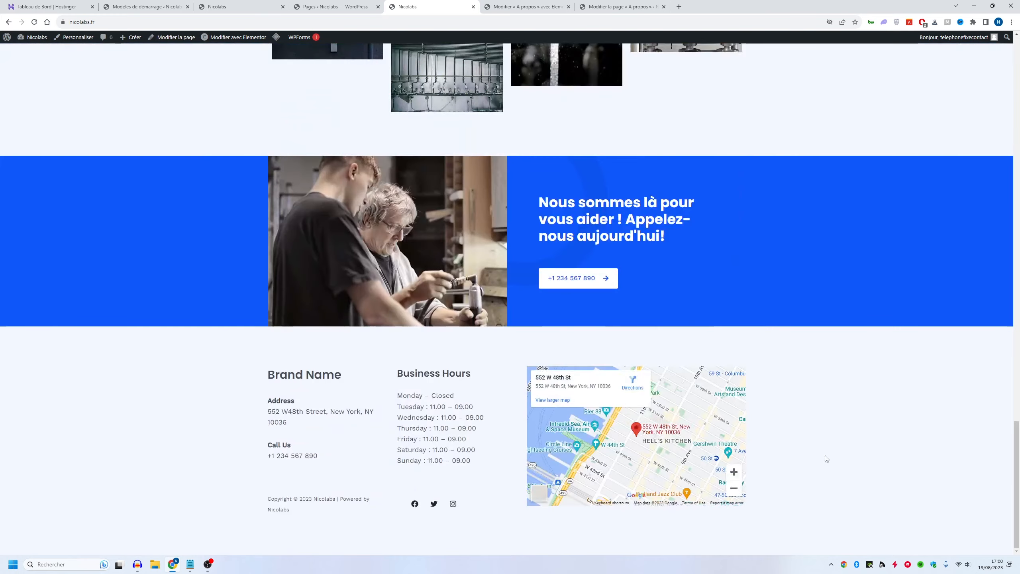
pyautogui.middleClick(827, 459)
pyautogui.scroll(-3, 366, 91)
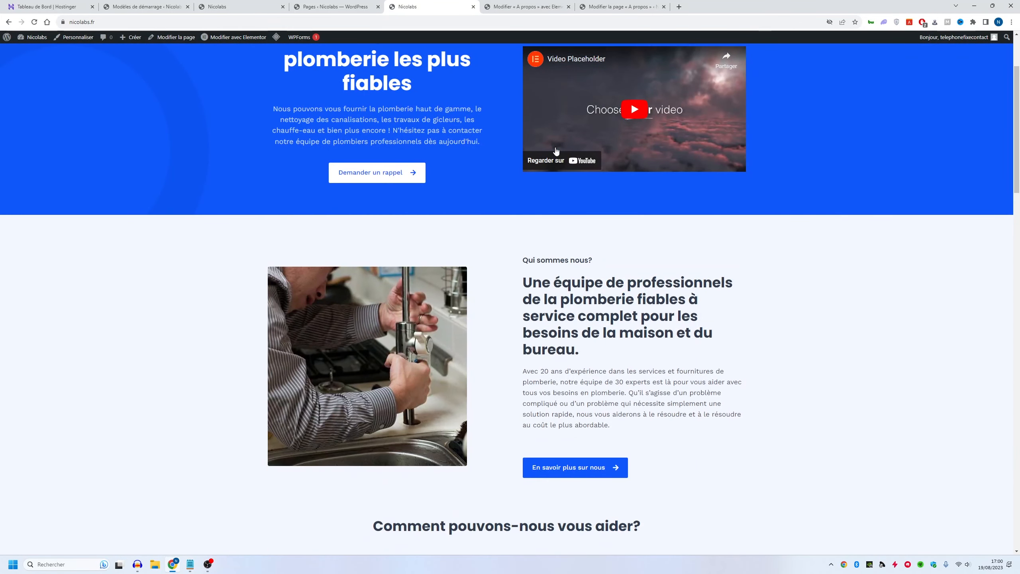
pyautogui.scroll(3, 195, 156)
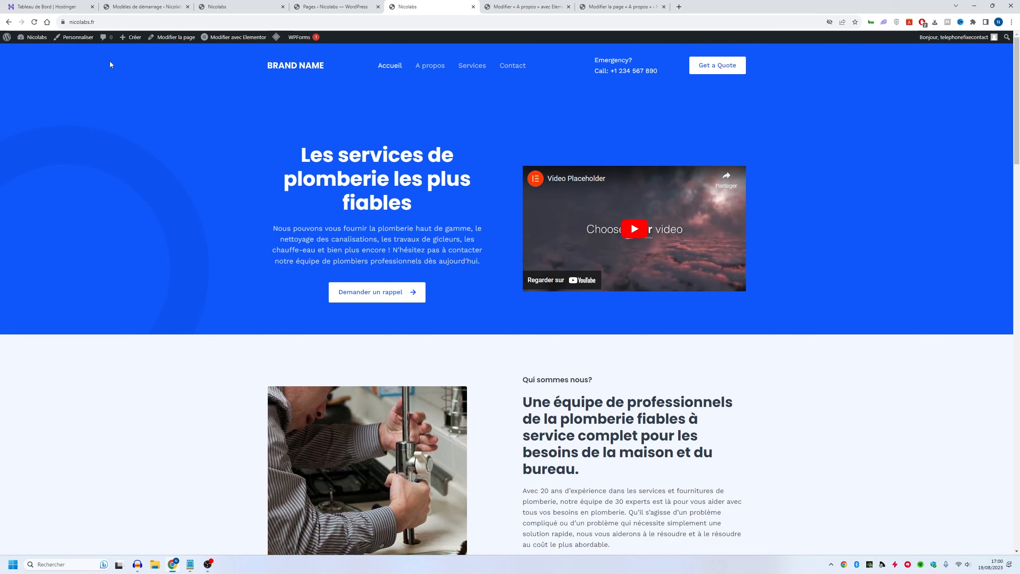
# Open the header settings in the site customizer and examine the site title and logo, main menu, HTML 2 and button elements
pyautogui.click(84, 44)
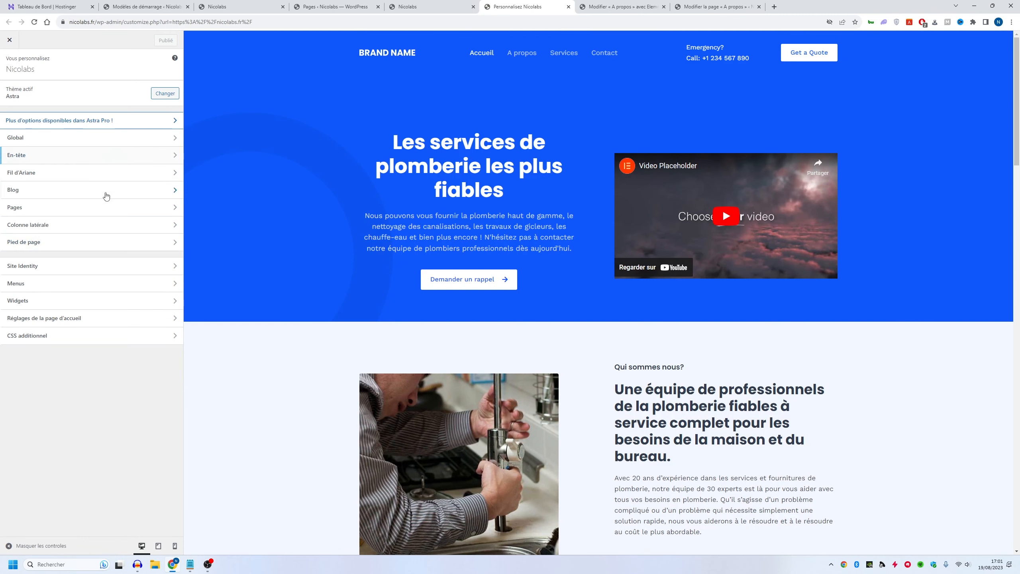
pyautogui.click(75, 159)
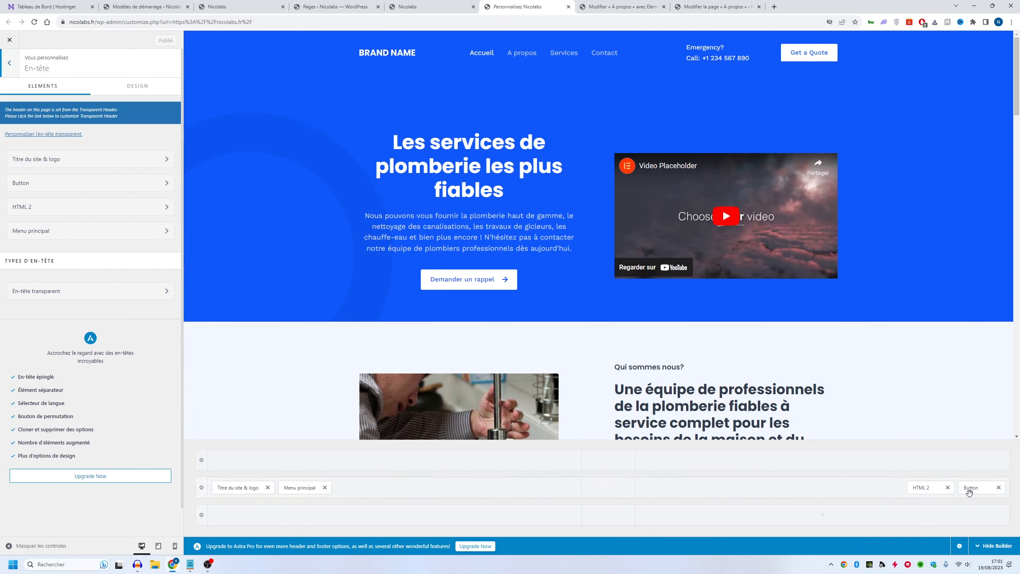
pyautogui.click(239, 487)
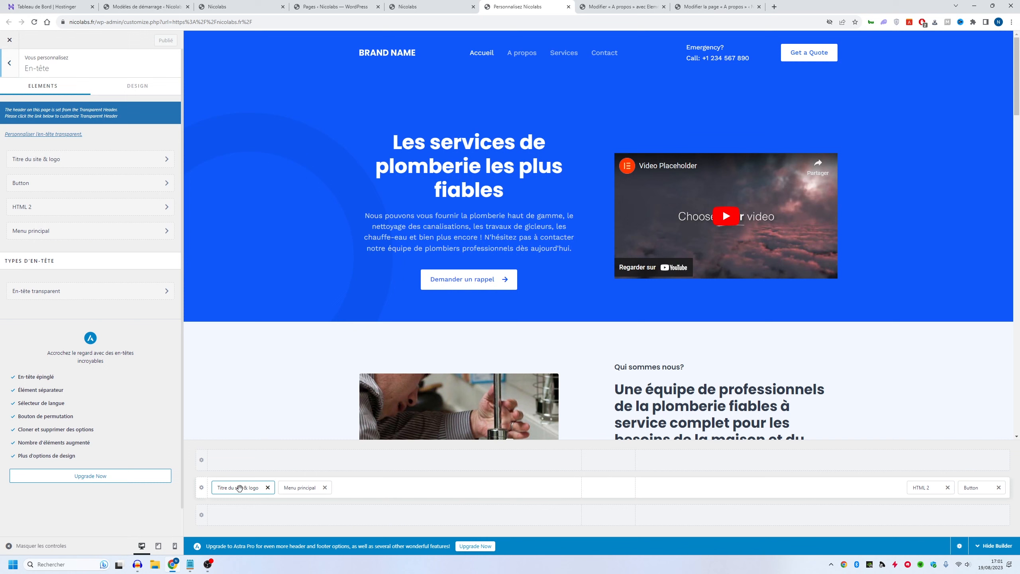
pyautogui.click(300, 488)
pyautogui.click(923, 487)
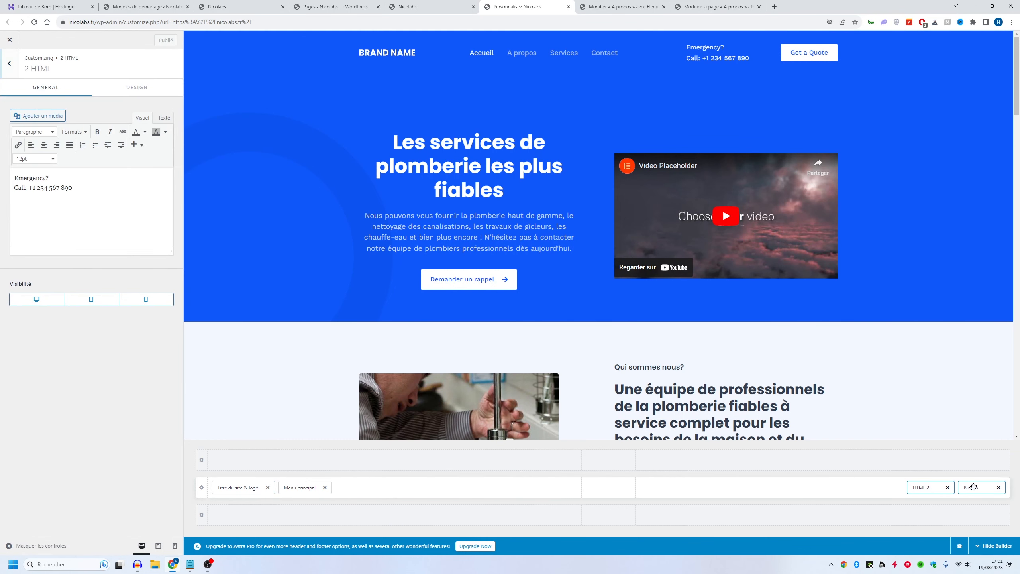
pyautogui.click(973, 487)
pyautogui.click(237, 487)
pyautogui.click(301, 488)
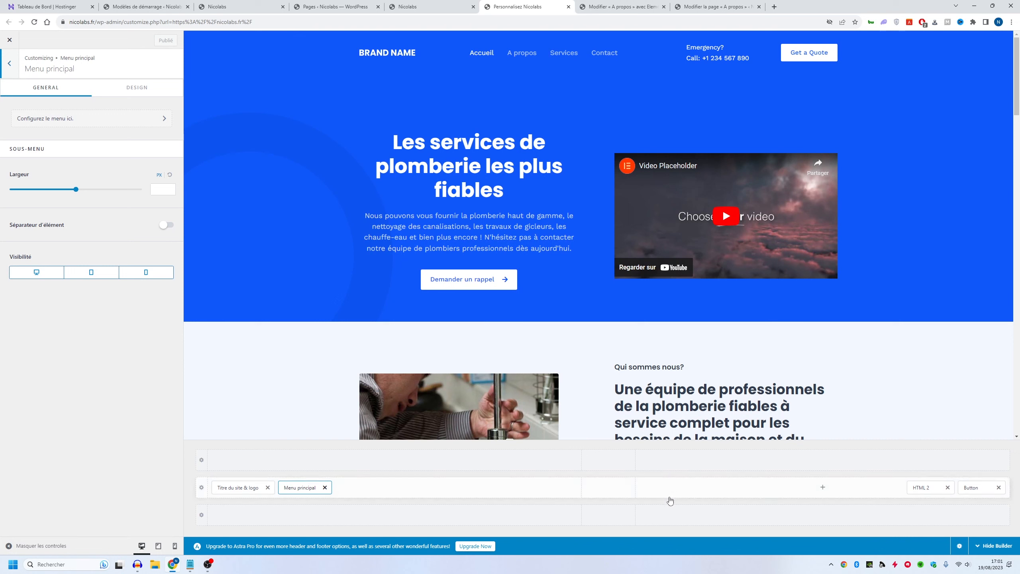
# Replace the header's HTML 2 text with its French translation, "Urgence?" and "Appel :" followed by the phone number
pyautogui.click(924, 487)
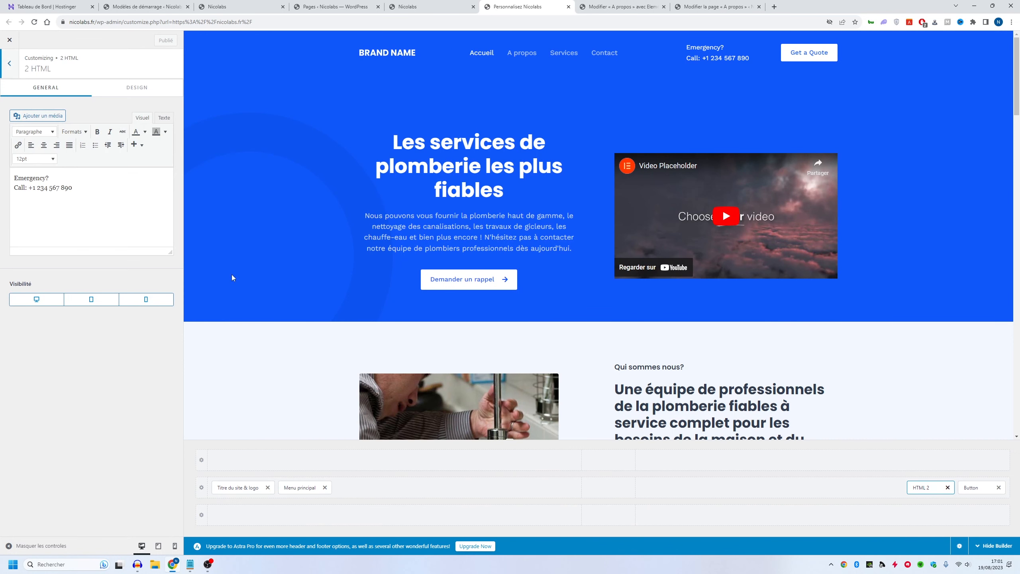
pyautogui.moveTo(104, 213); pyautogui.dragTo(11, 168)
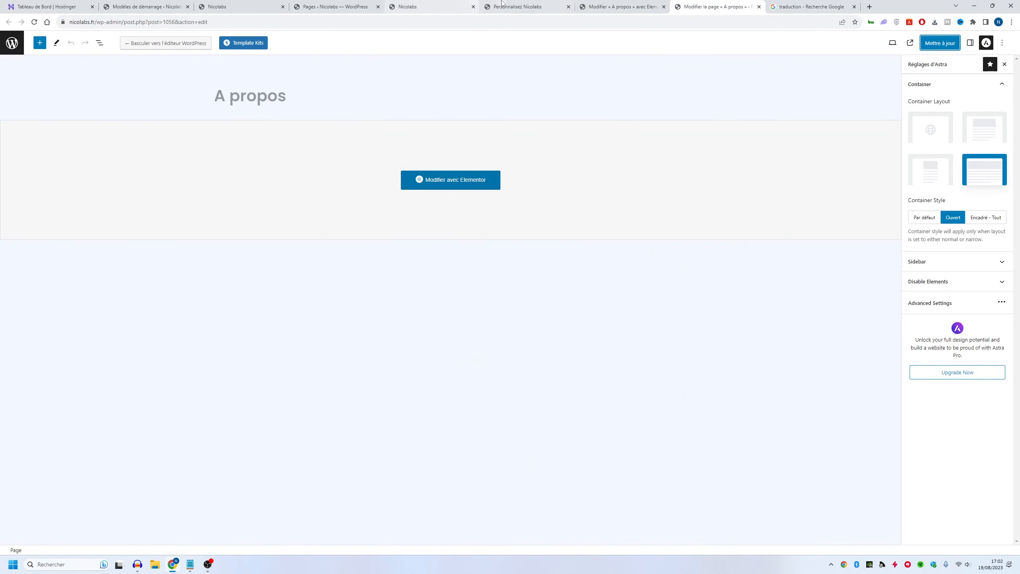
pyautogui.click(502, 4)
pyautogui.hotkey('ctrl', 'v')
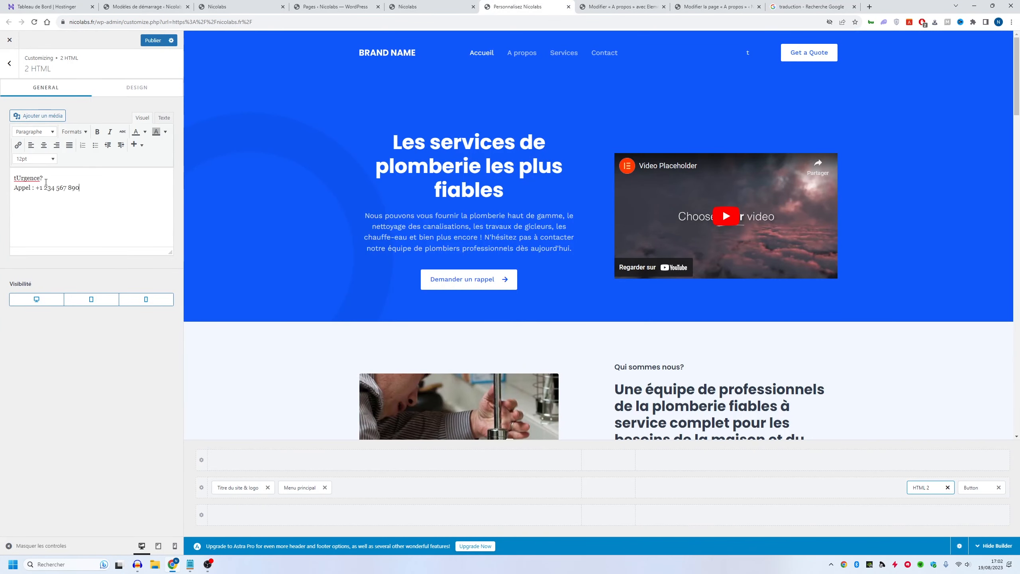
pyautogui.hotkey('ctrl', 'a')
pyautogui.hotkey('ctrl', 'v')
# Translate the header button's text "Get a Quote" into French and set it to "Obtenir un devis"
pyautogui.click(968, 488)
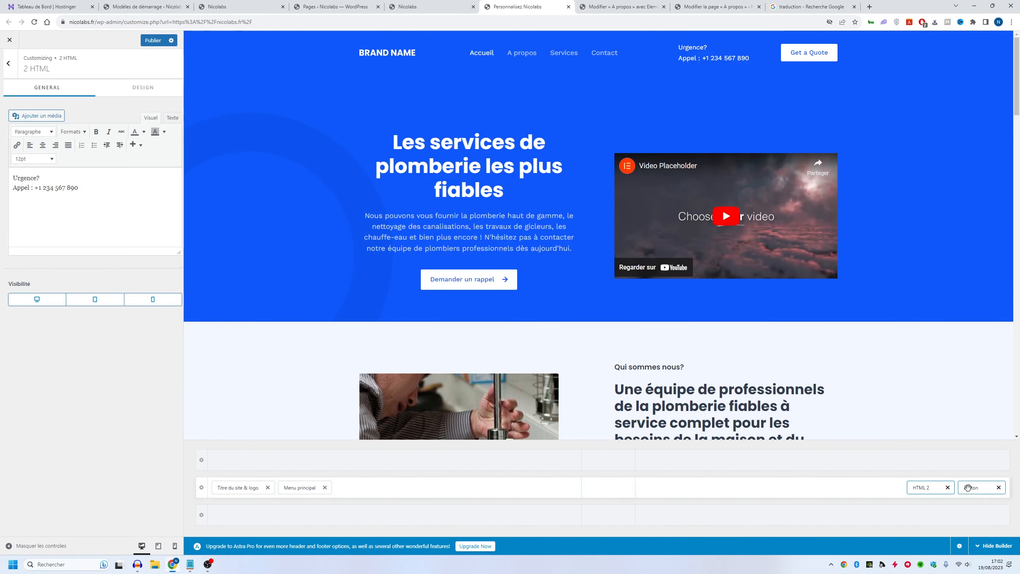
pyautogui.tripleClick(46, 127)
pyautogui.hotkey('ctrl', 'c')
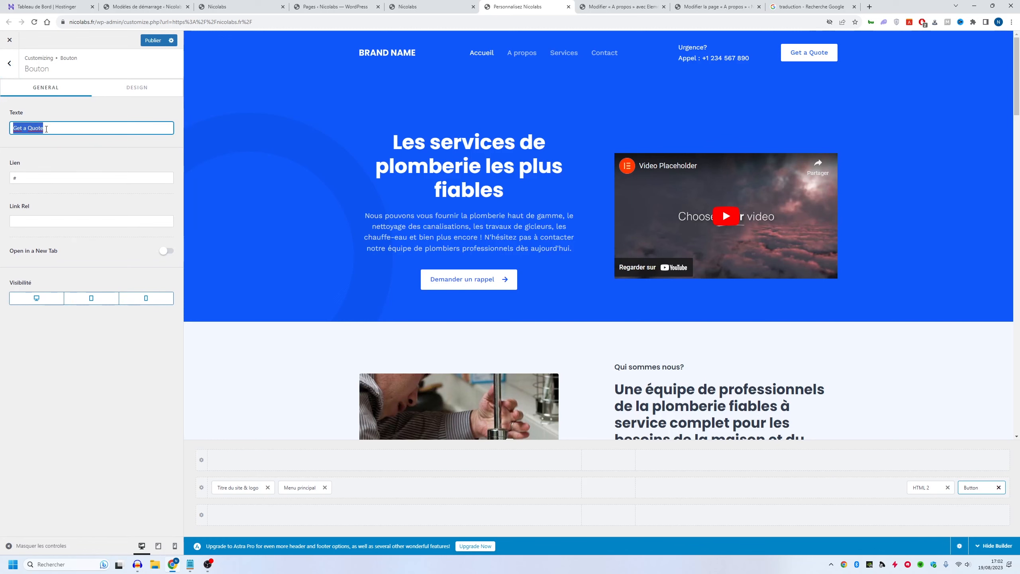
pyautogui.click(802, 6)
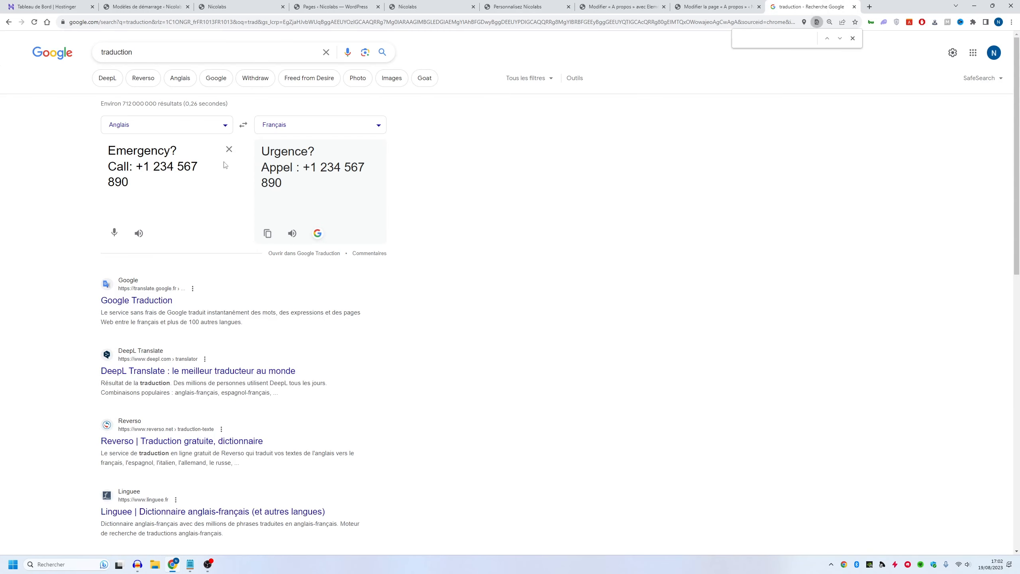
pyautogui.click(228, 149)
pyautogui.hotkey('ctrl', 'v')
pyautogui.click(267, 202)
pyautogui.click(522, 7)
pyautogui.write('Obtenir un devis')
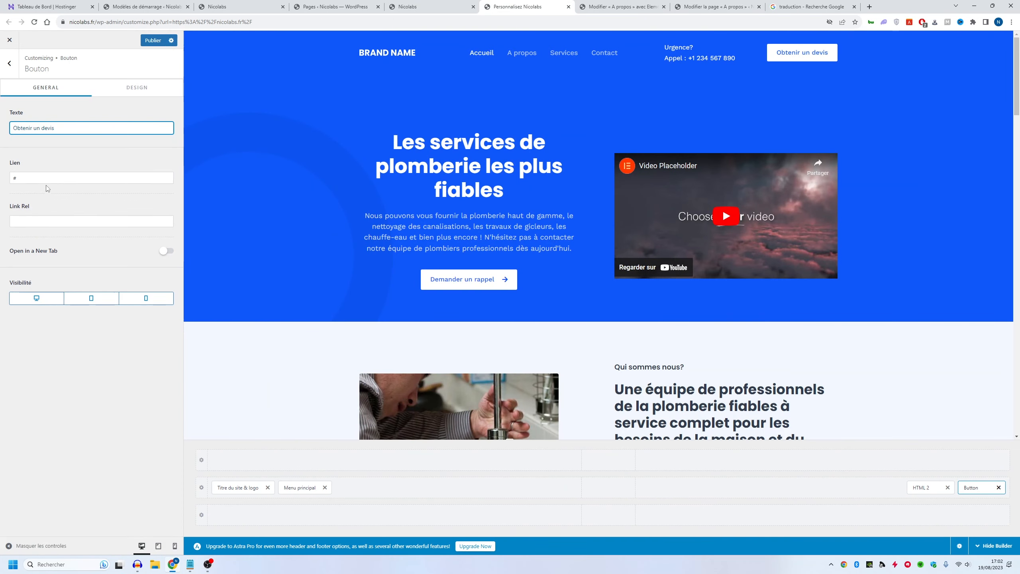
pyautogui.tripleClick(46, 179)
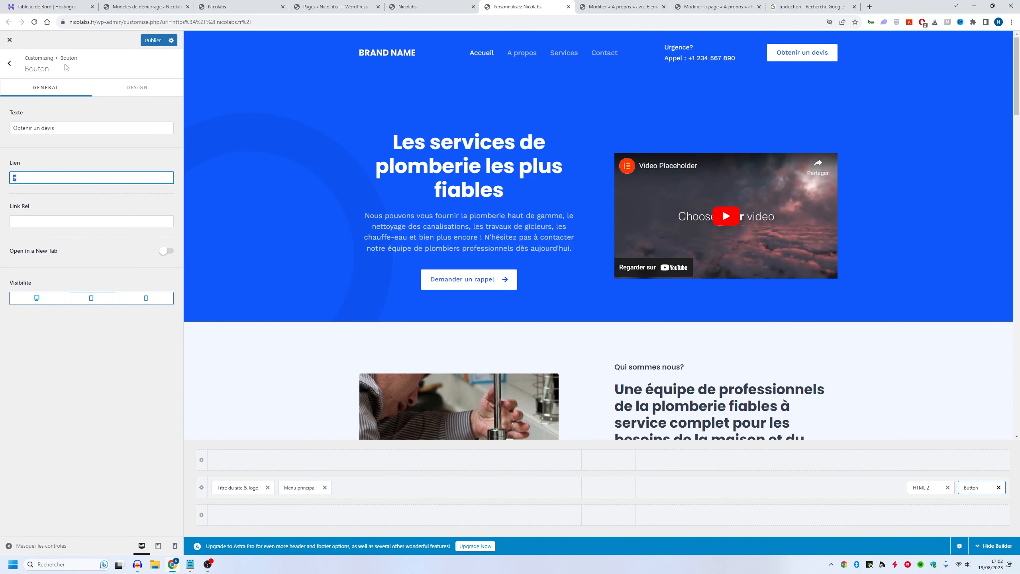
pyautogui.hotkey('ctrl', 'l')
pyautogui.hotkey('ctrl', 'c')
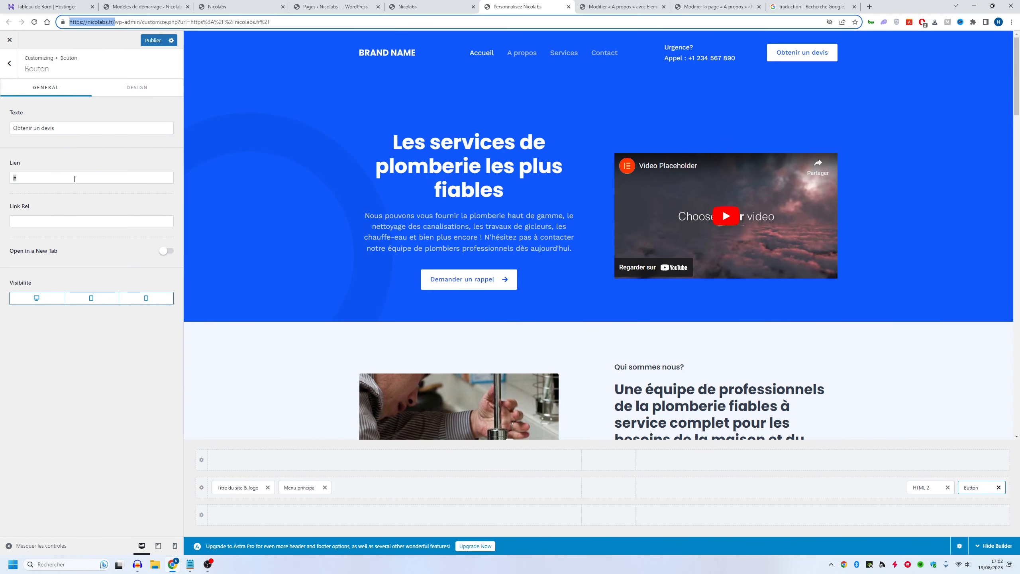
pyautogui.click(73, 178)
pyautogui.hotkey('ctrl', 'v')
pyautogui.write('co')
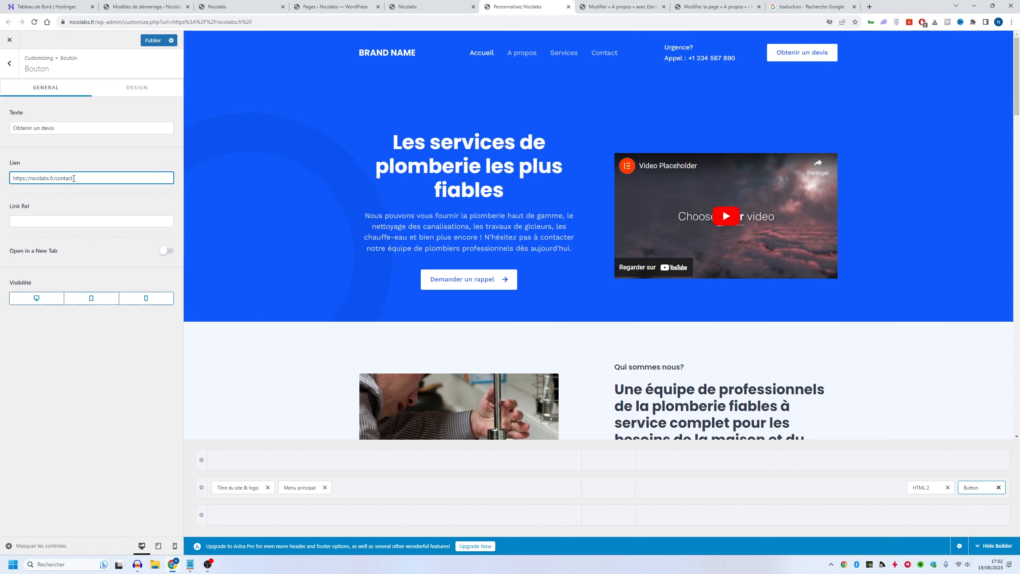
pyautogui.click(153, 40)
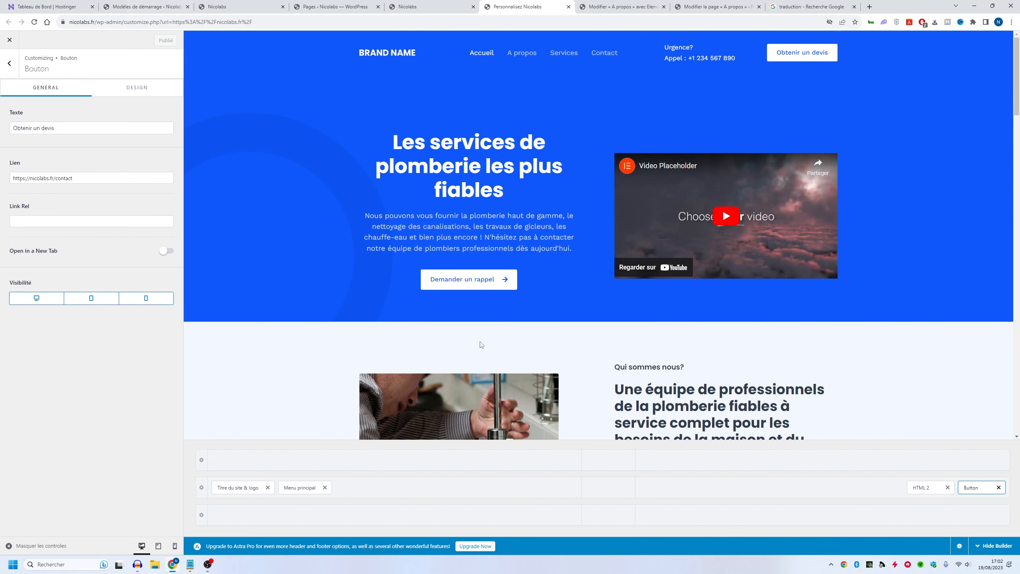
# Open the footer's Widget 1 in the customizer and translate its labels into French as "Adresse" and "Appelez-nous"
pyautogui.scroll(-15, 481, 344)
pyautogui.click(9, 67)
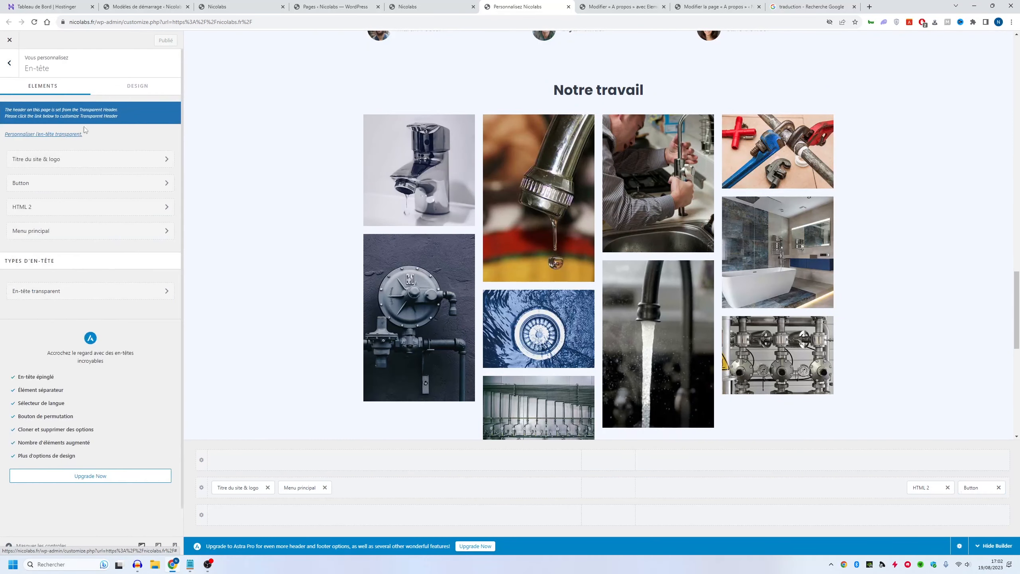
pyautogui.click(9, 67)
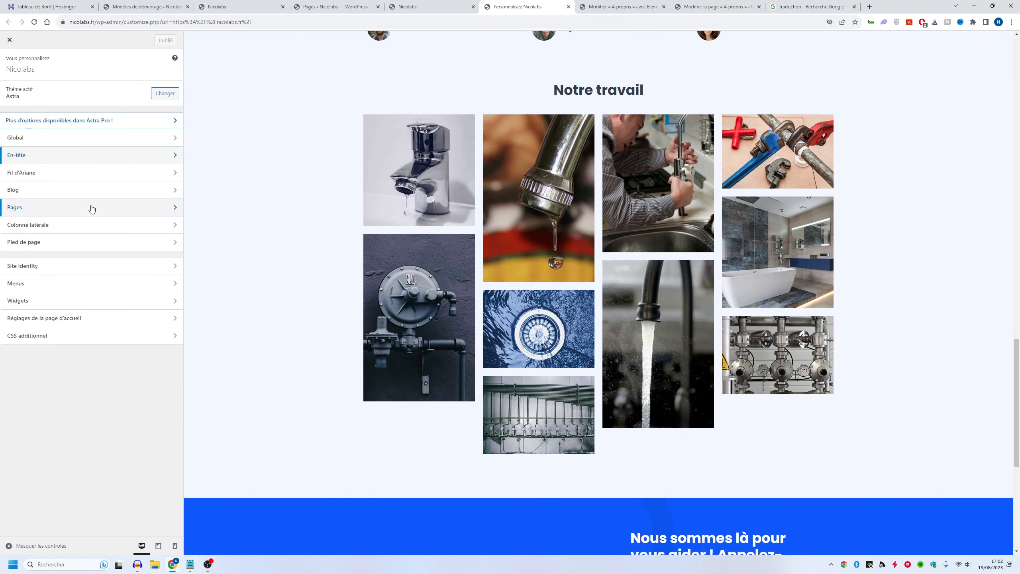
pyautogui.click(82, 243)
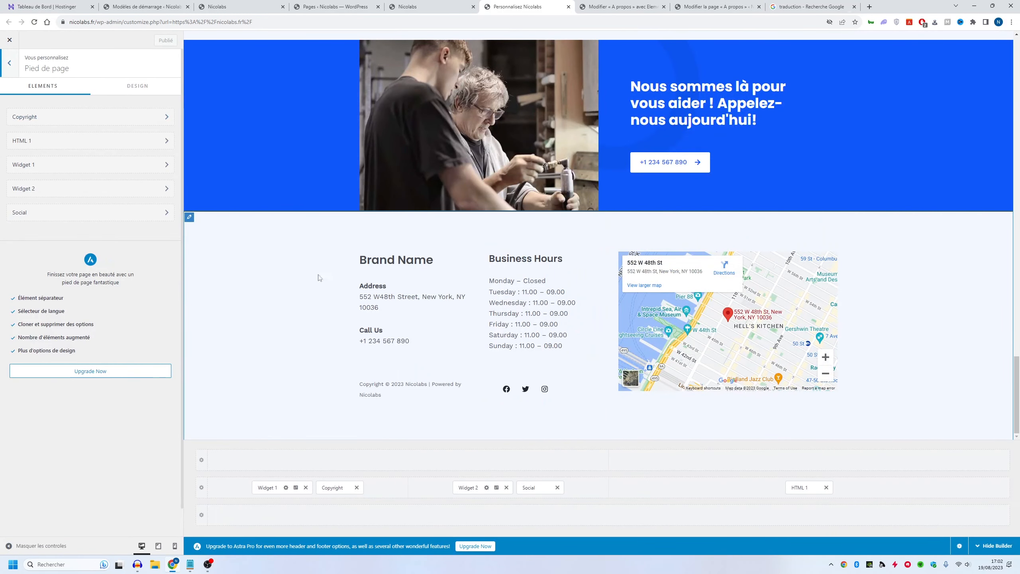
pyautogui.click(363, 259)
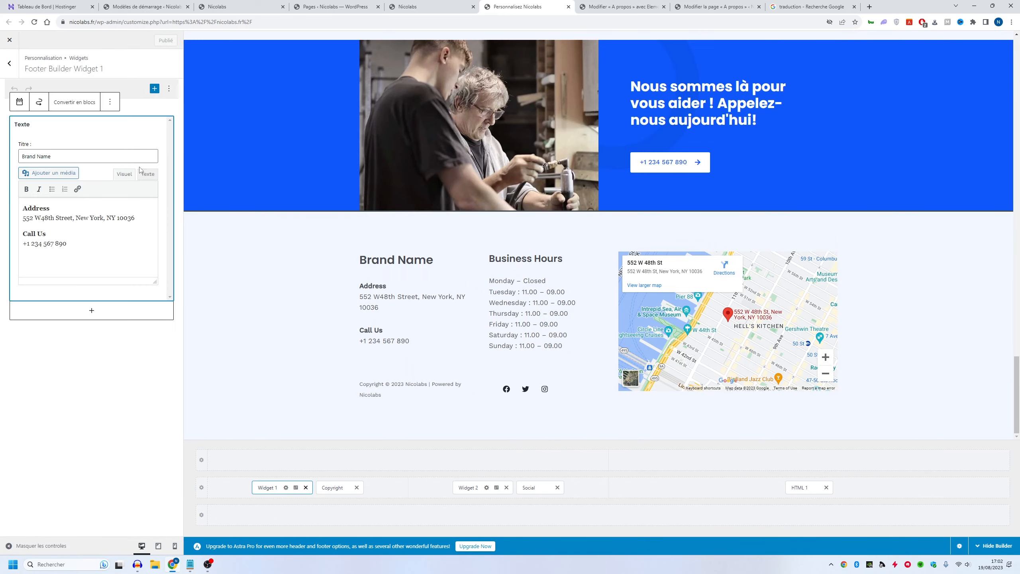
pyautogui.hotkey('ctrl', 'a')
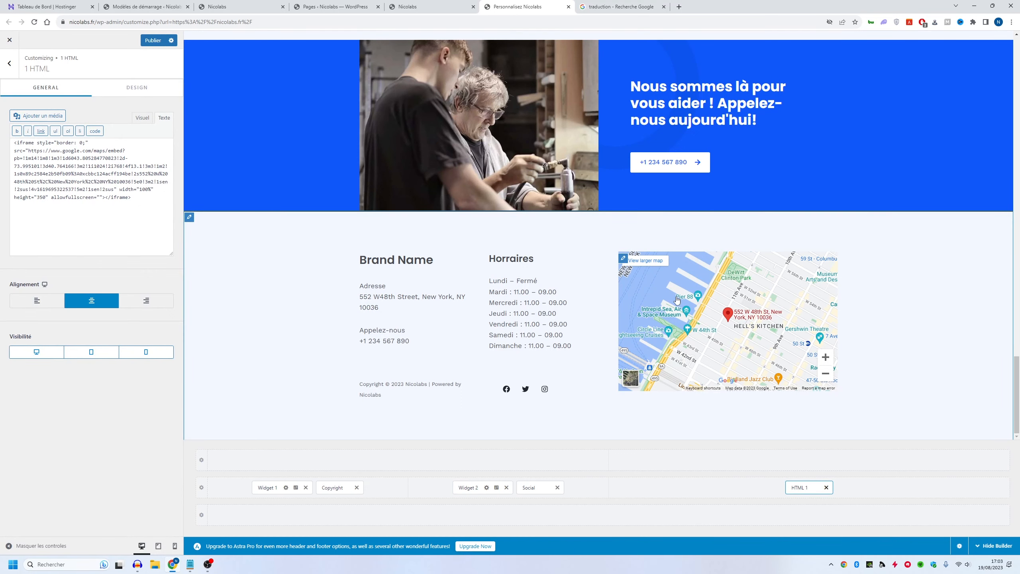
# Search Google for "iframe google map" and open the 1Map page for embedding a map through an iFrame
pyautogui.click(621, 3)
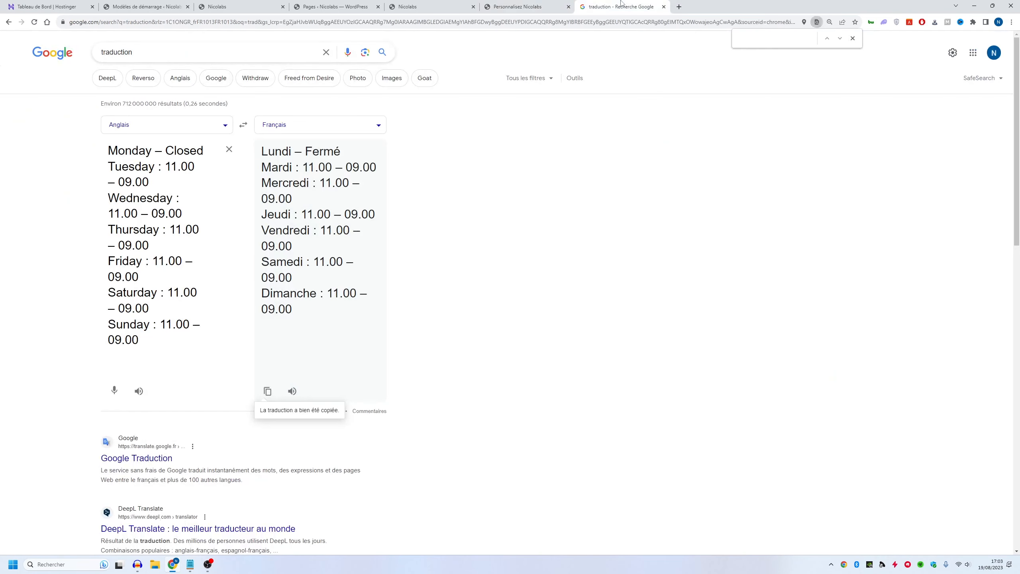
pyautogui.doubleClick(185, 55)
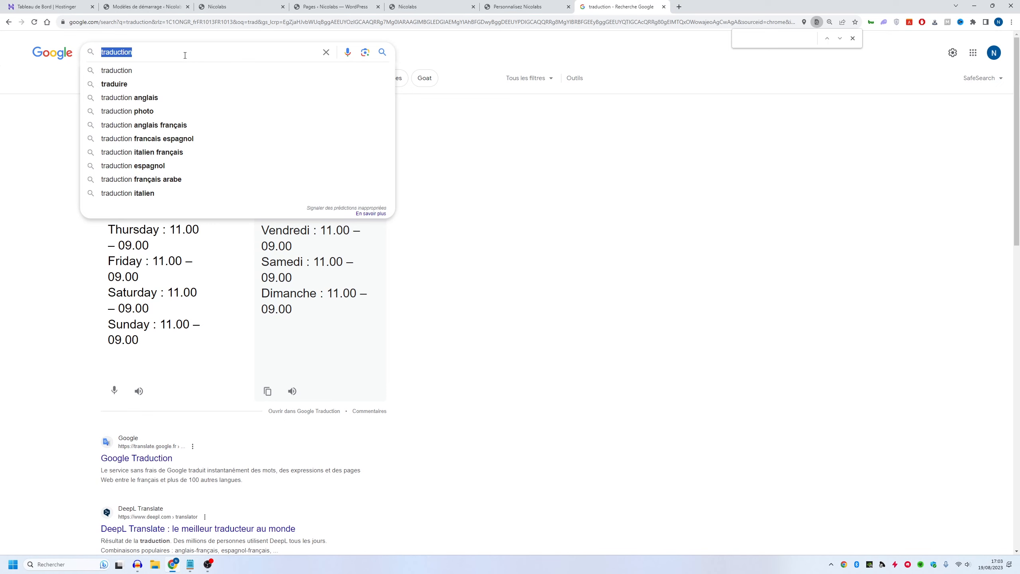
pyautogui.write('iframpe')
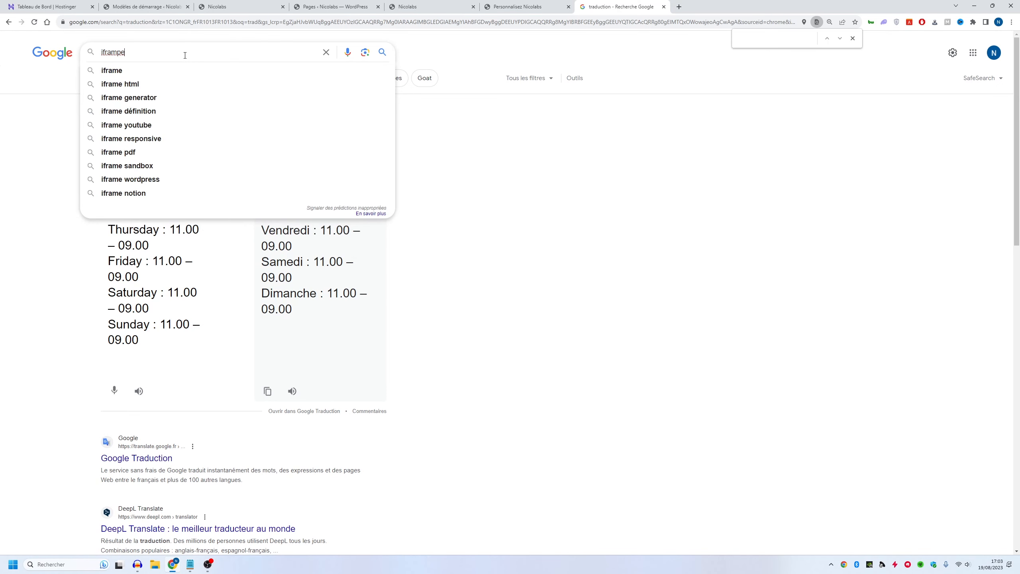
pyautogui.press('BackSpace')
pyautogui.press('BackSpace')
pyautogui.write('e go')
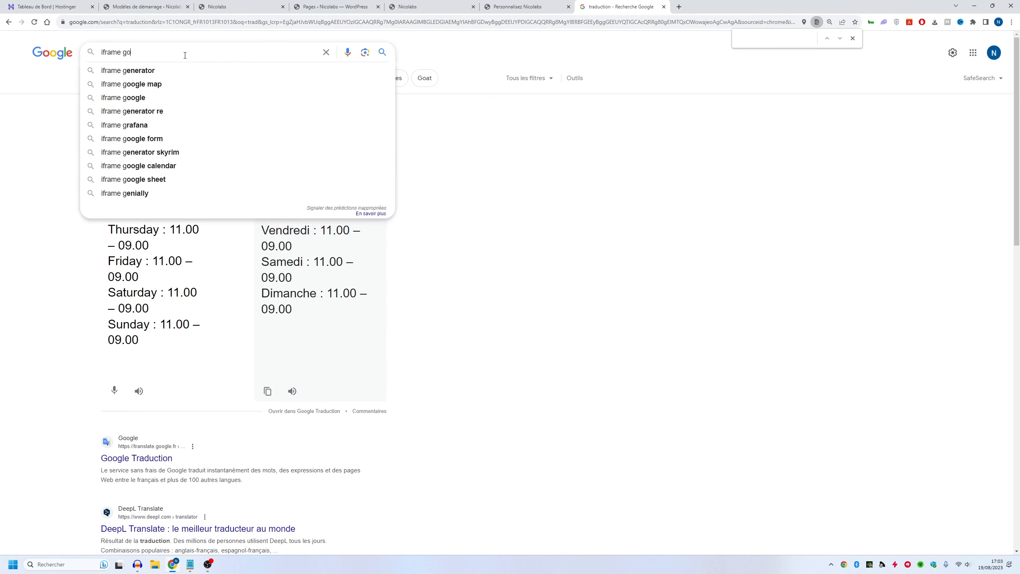
pyautogui.write('oglz')
pyautogui.click(133, 70)
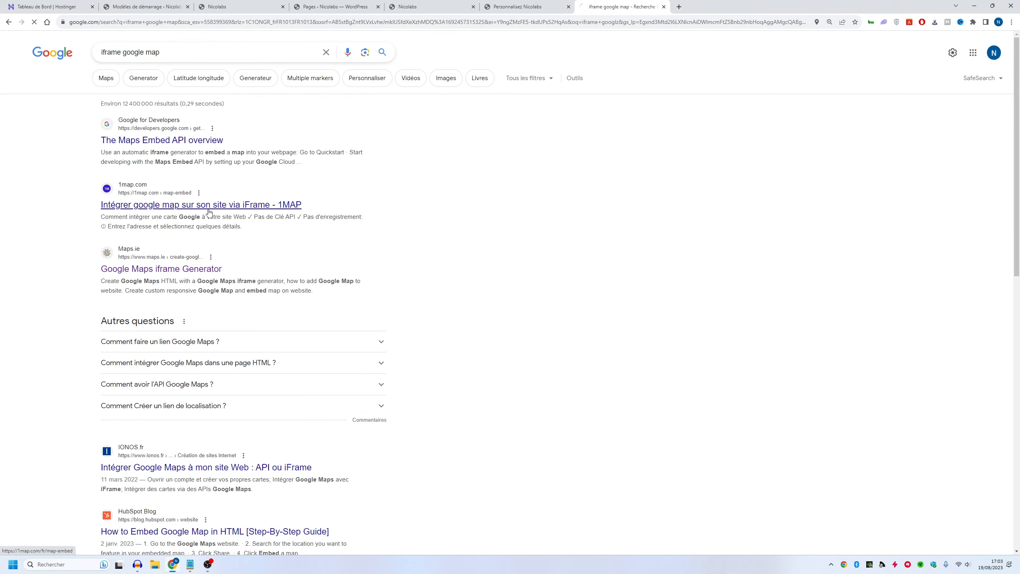
pyautogui.click(209, 208)
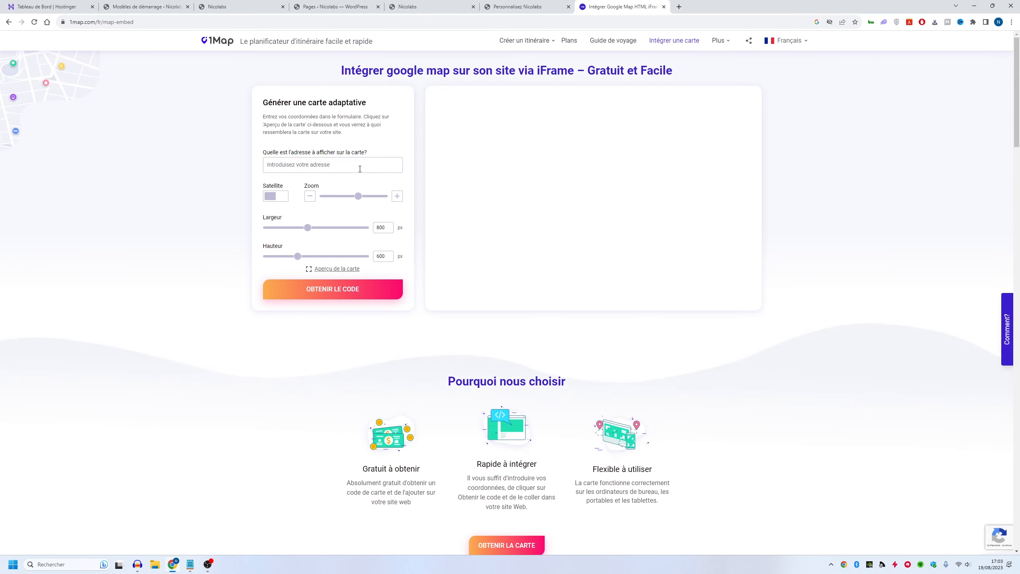
# Generate the embed code for a map of France with the zoom level reduced to 5
pyautogui.click(338, 168)
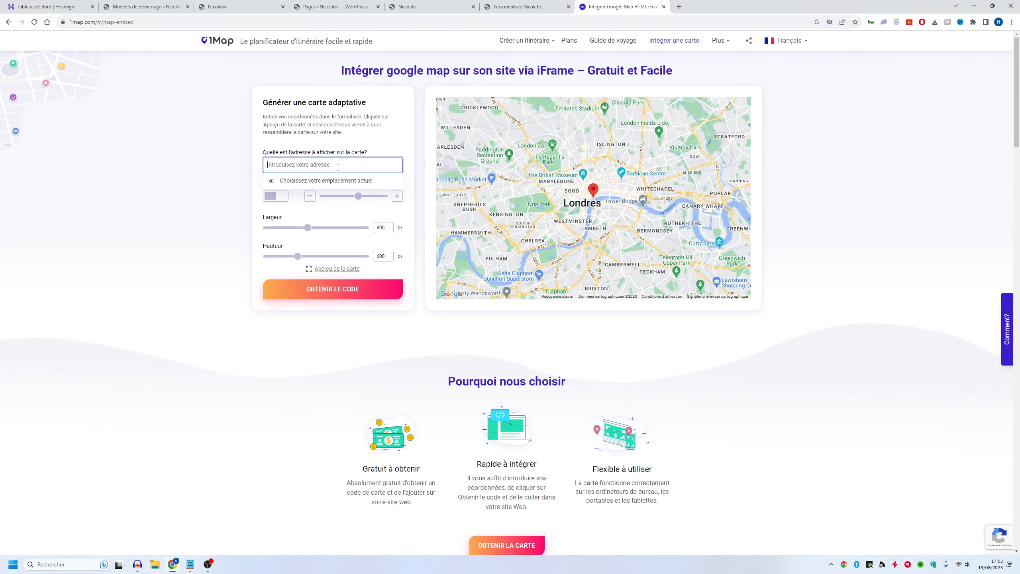
pyautogui.write('france')
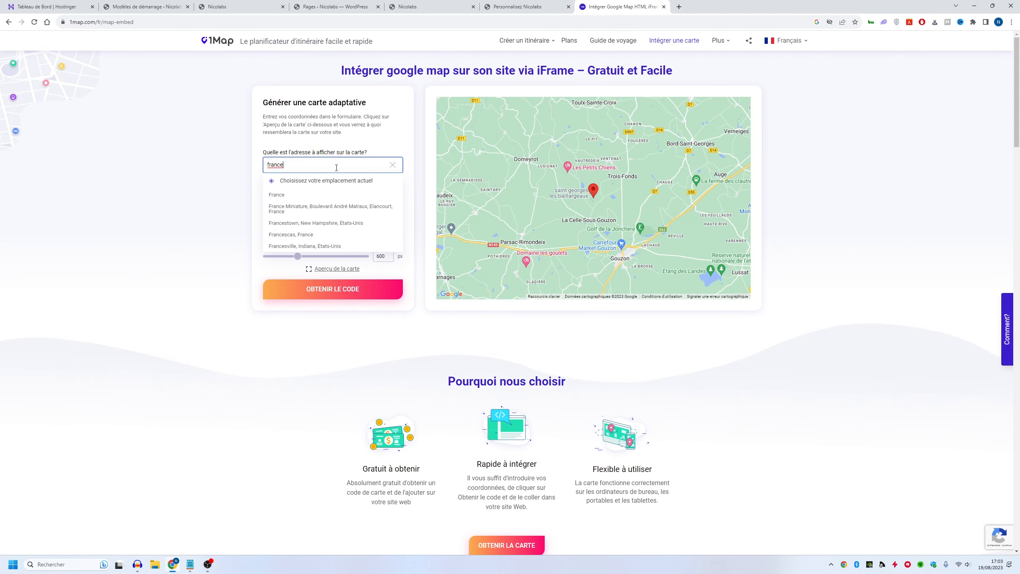
pyautogui.click(287, 195)
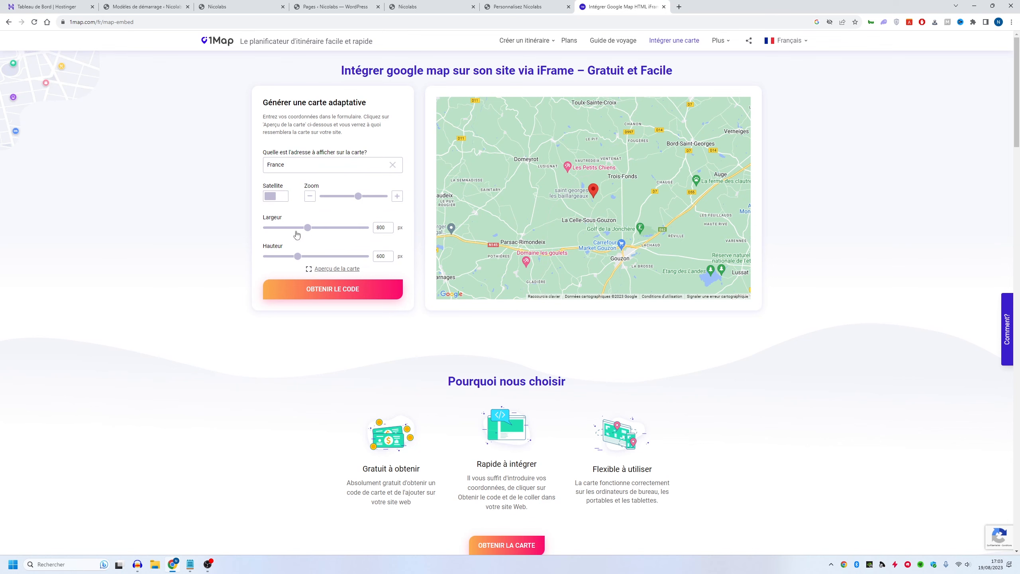
pyautogui.click(347, 288)
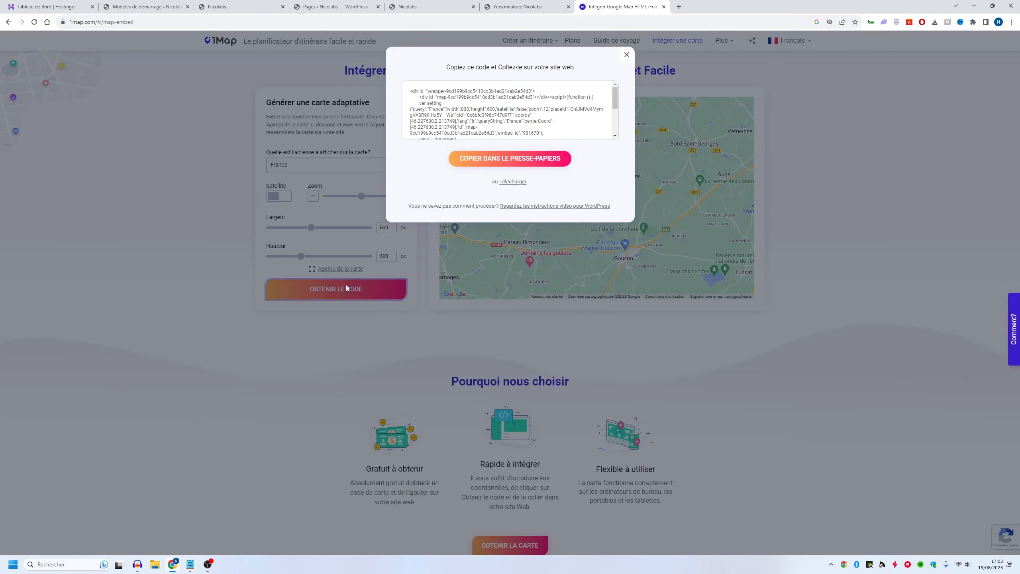
pyautogui.click(626, 54)
pyautogui.click(346, 197)
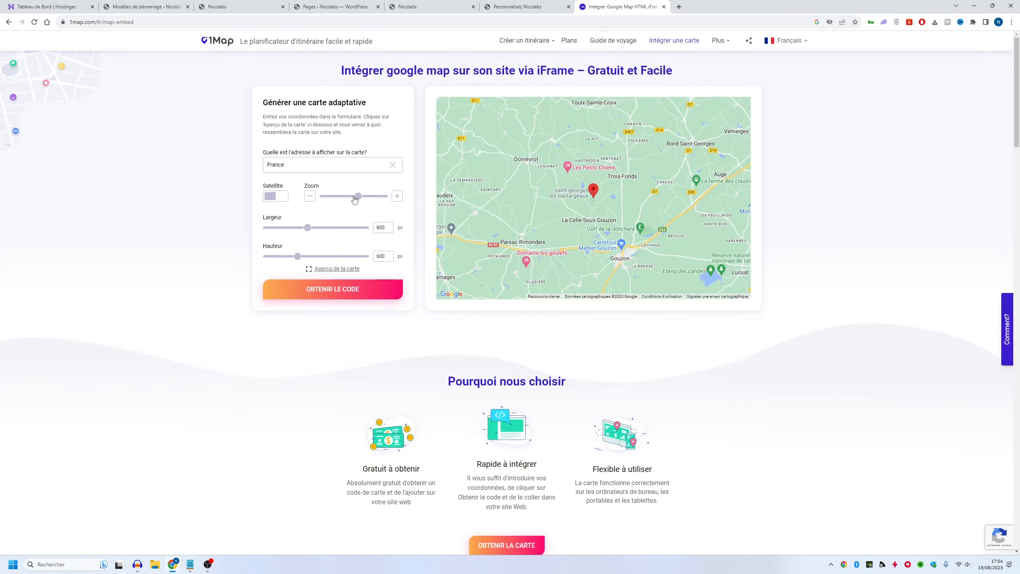
pyautogui.moveTo(347, 201); pyautogui.dragTo(338, 201)
pyautogui.click(334, 289)
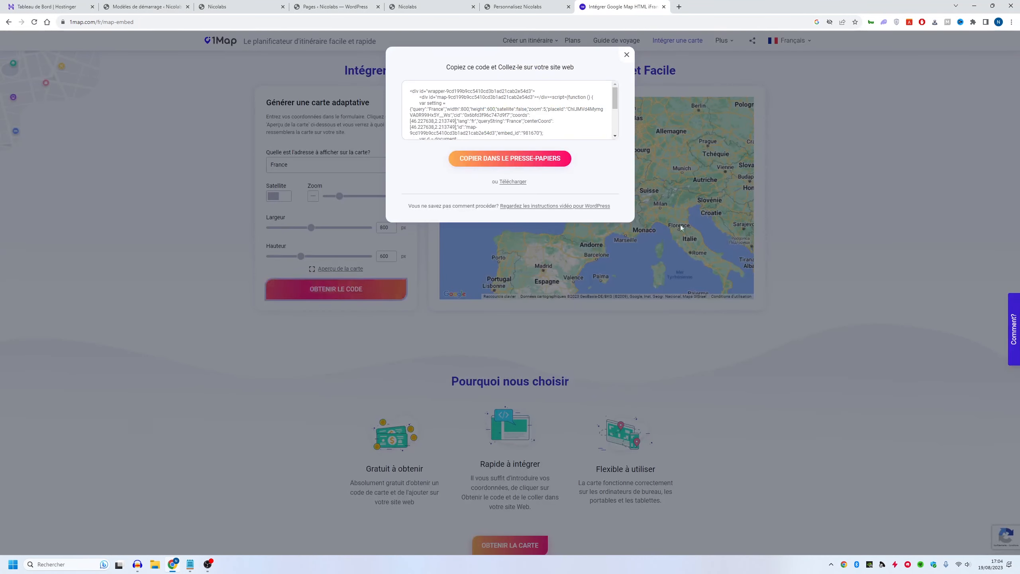
# Copy the generated map code and replace the entire code of the footer's HTML 1 element with it in the customizer
pyautogui.scroll(-3, 501, 127)
pyautogui.scroll(3, 500, 128)
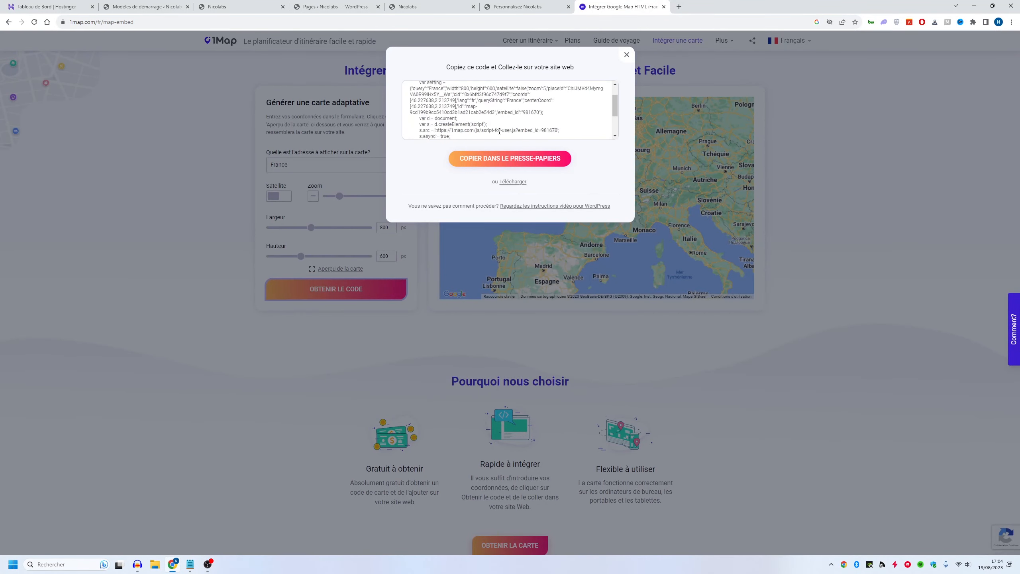
pyautogui.scroll(-2, 575, 127)
pyautogui.click(576, 127)
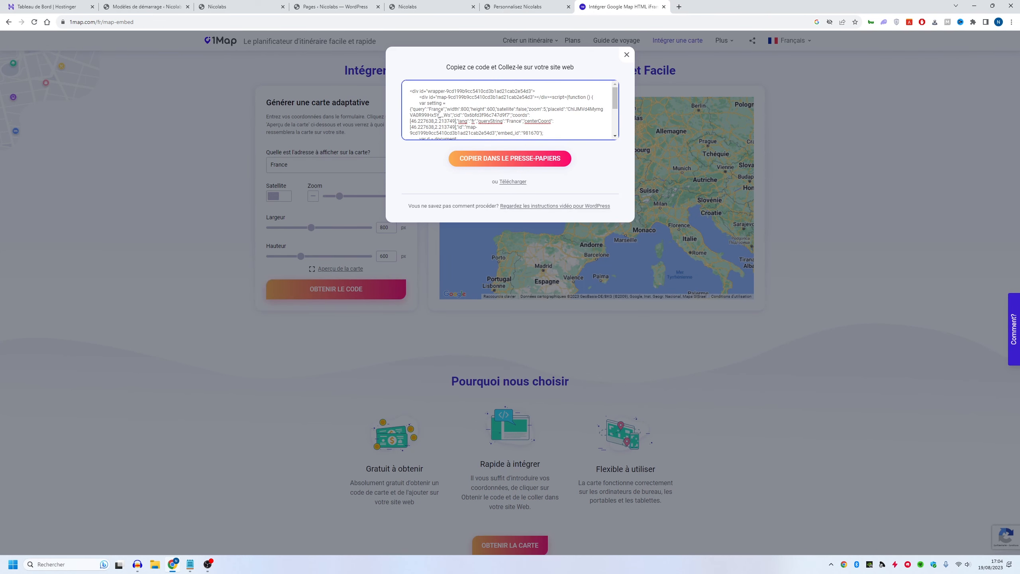
pyautogui.hotkey('ctrl', 'a')
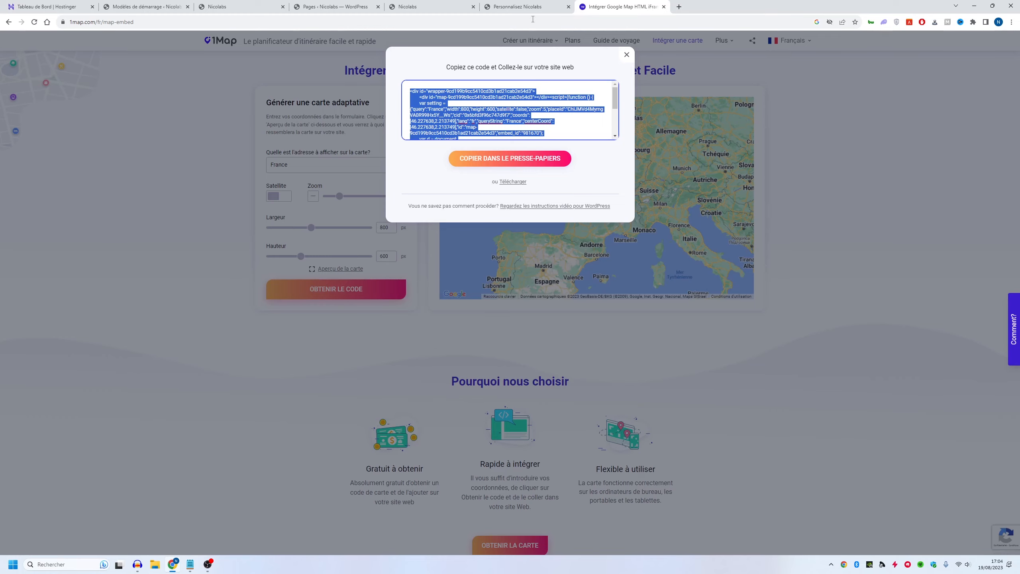
pyautogui.click(511, 4)
pyautogui.moveTo(144, 207); pyautogui.dragTo(1, 157)
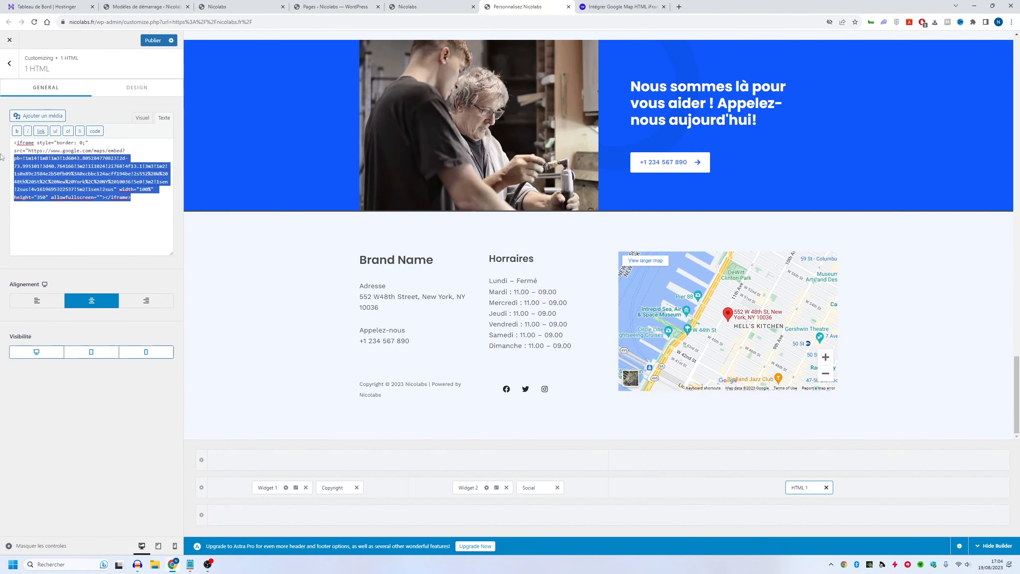
pyautogui.hotkey('ctrl', 'a')
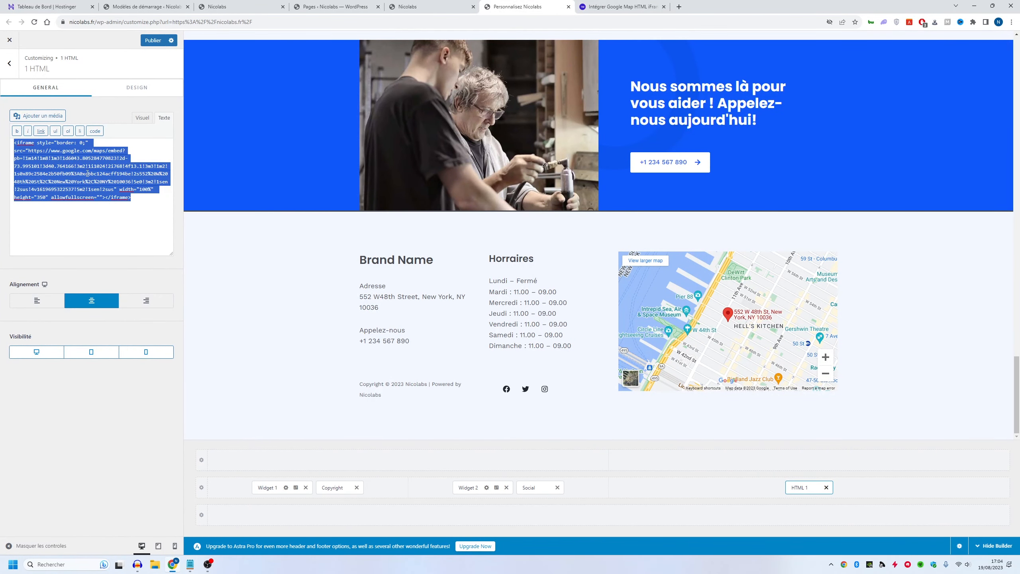
pyautogui.hotkey('ctrl', 'v')
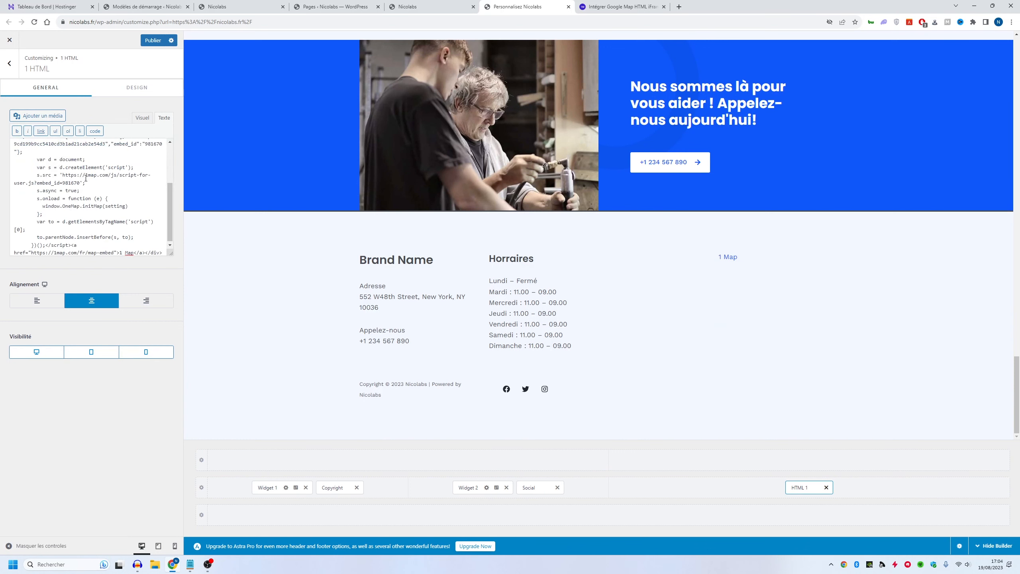
# Set the footer map's width to 600 and height to 400 in the HTML 1 code, and publish the changes
pyautogui.scroll(-2, 559, 196)
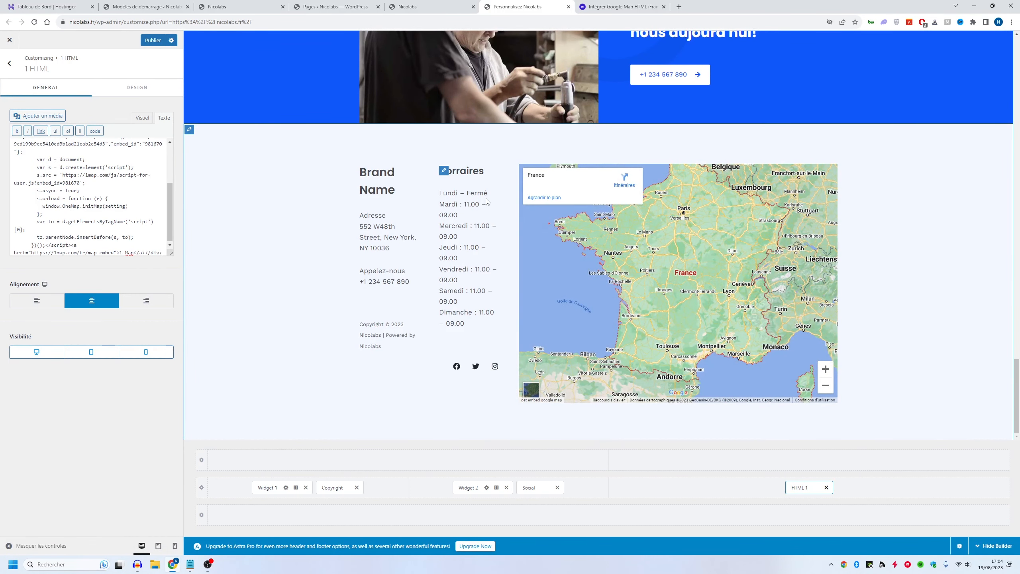
pyautogui.scroll(3, 103, 192)
pyautogui.scroll(-3, 107, 202)
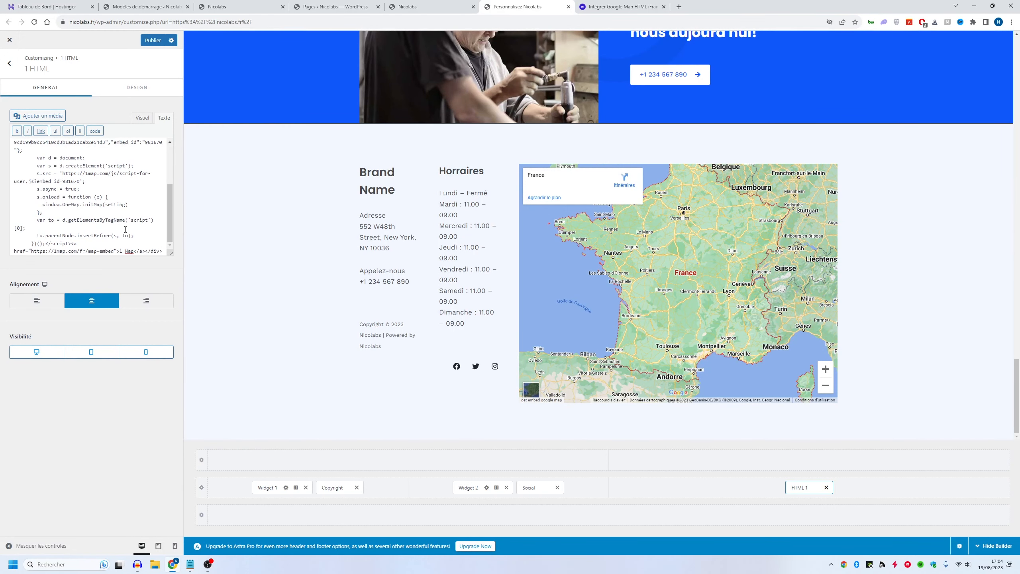
pyautogui.scroll(3, 121, 231)
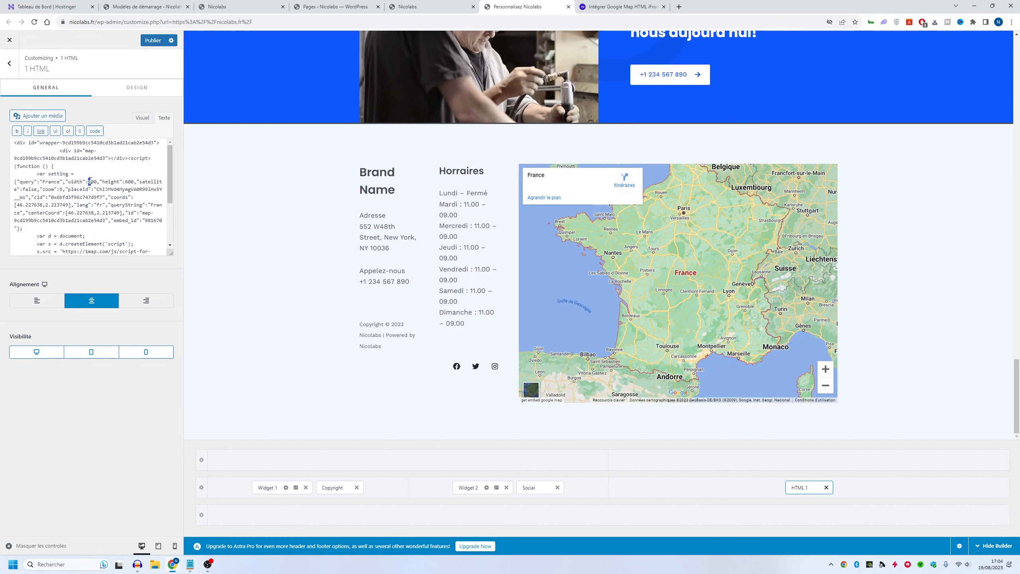
pyautogui.write('5')
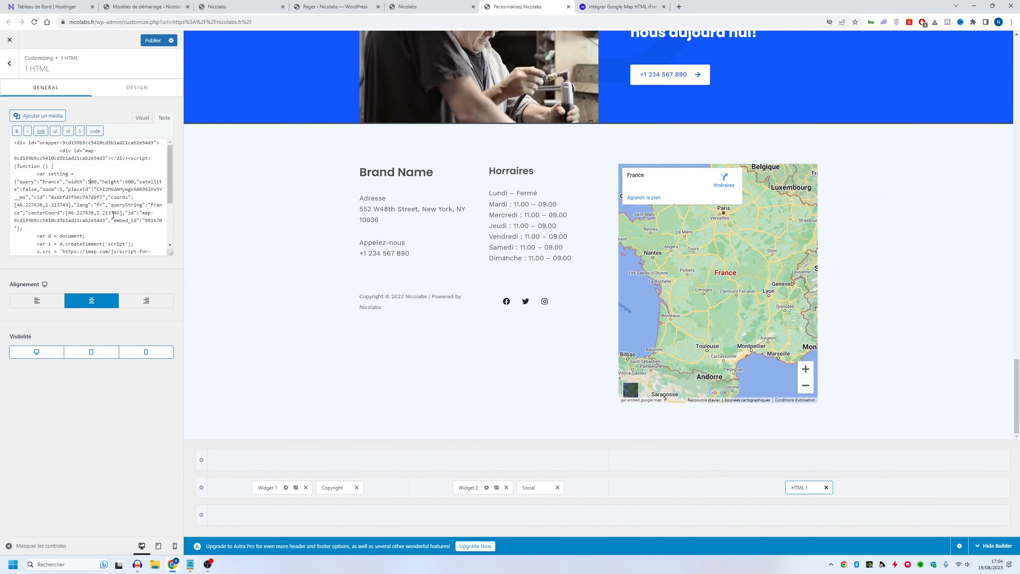
pyautogui.press('BackSpace')
pyautogui.write('6')
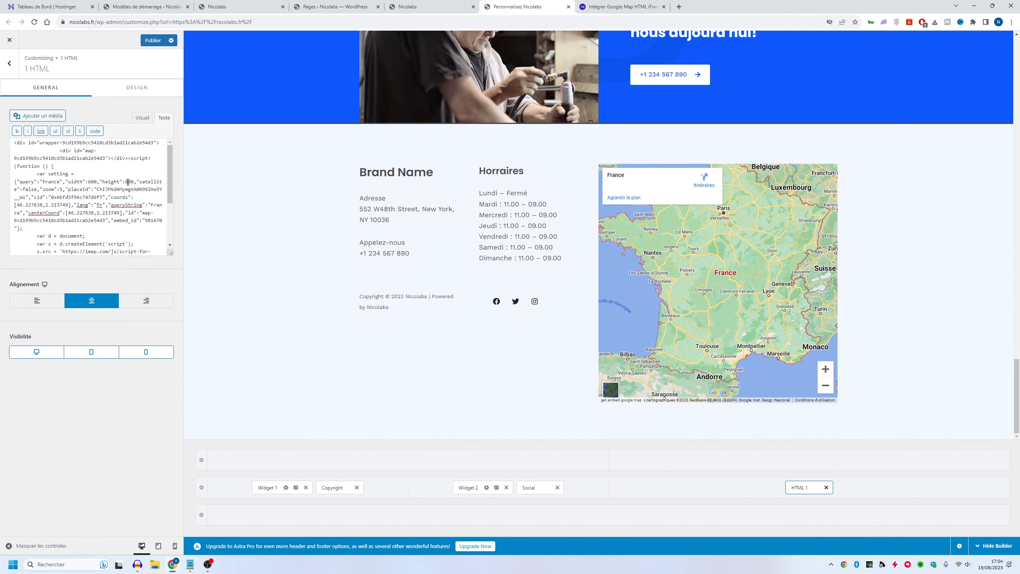
pyautogui.moveTo(128, 182); pyautogui.dragTo(125, 182)
pyautogui.write('3')
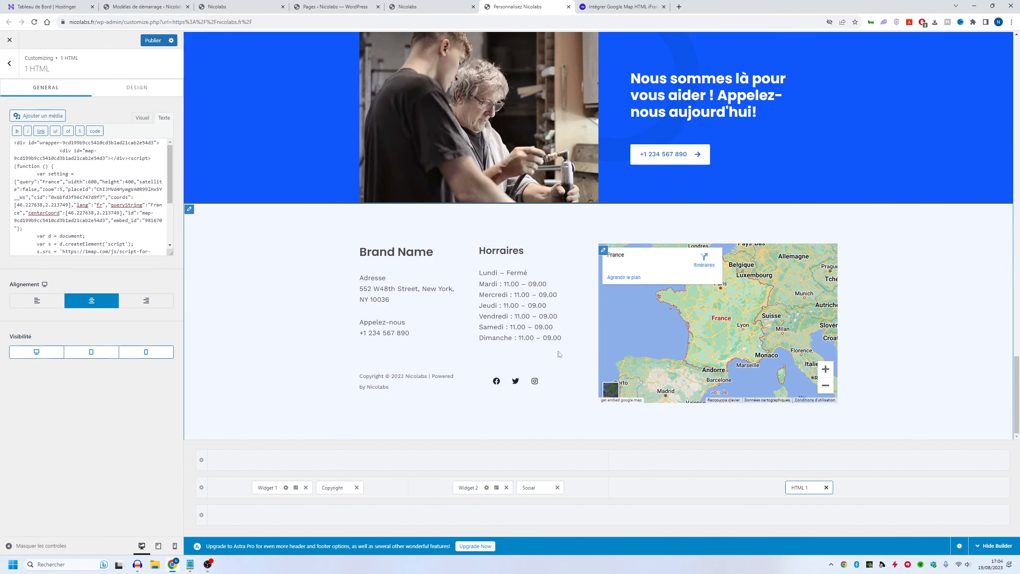
pyautogui.click(153, 41)
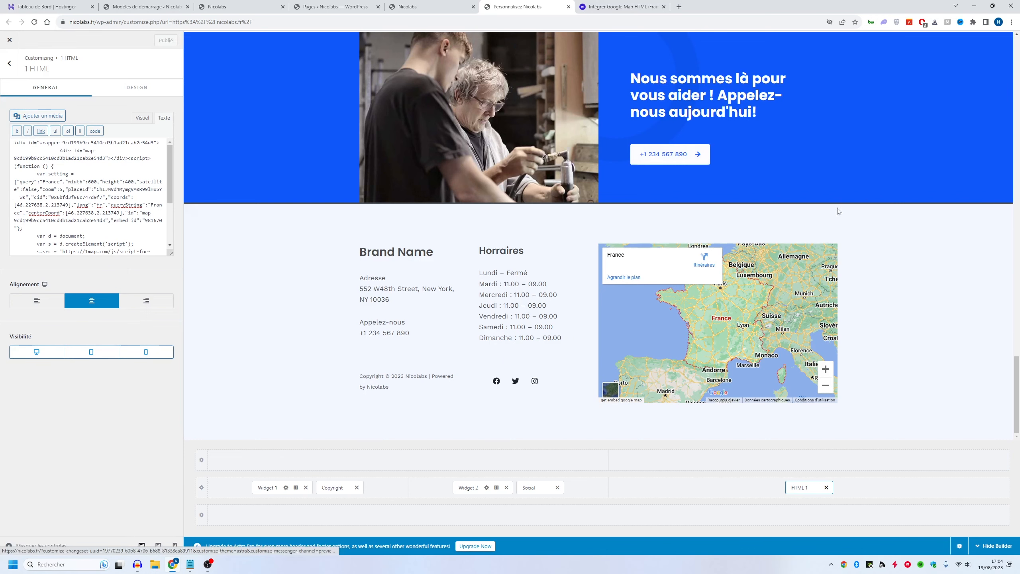
# Reload the live nicolabs.fr homepage and examine the French header, the footer texts and the embedded map
pyautogui.click(232, 5)
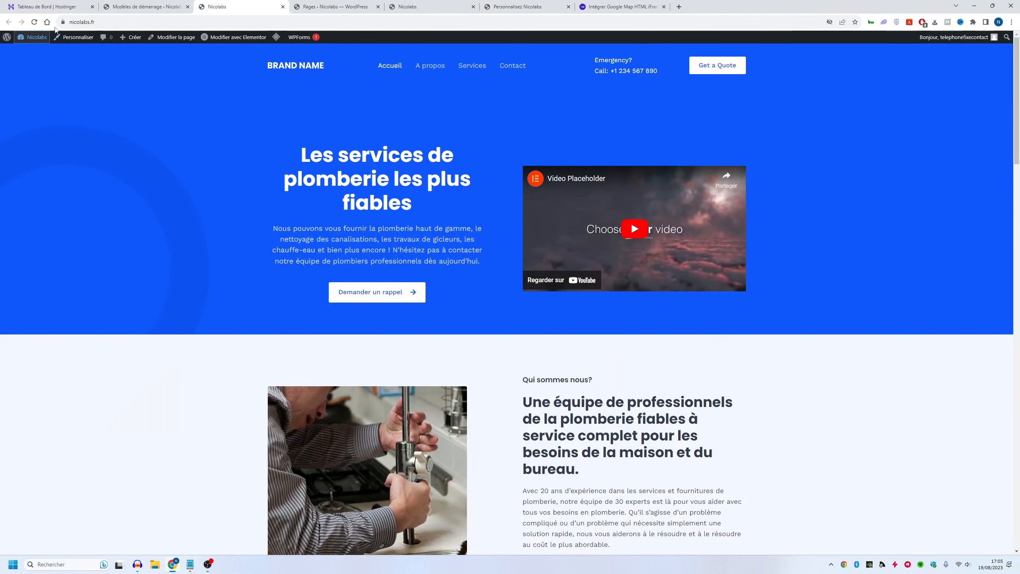
pyautogui.click(35, 22)
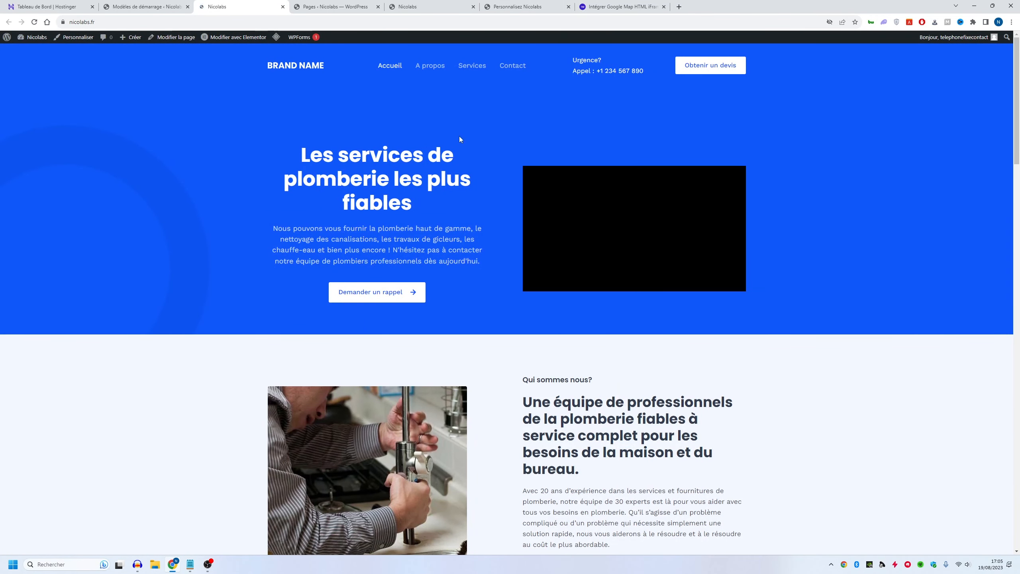
pyautogui.scroll(-20, 491, 103)
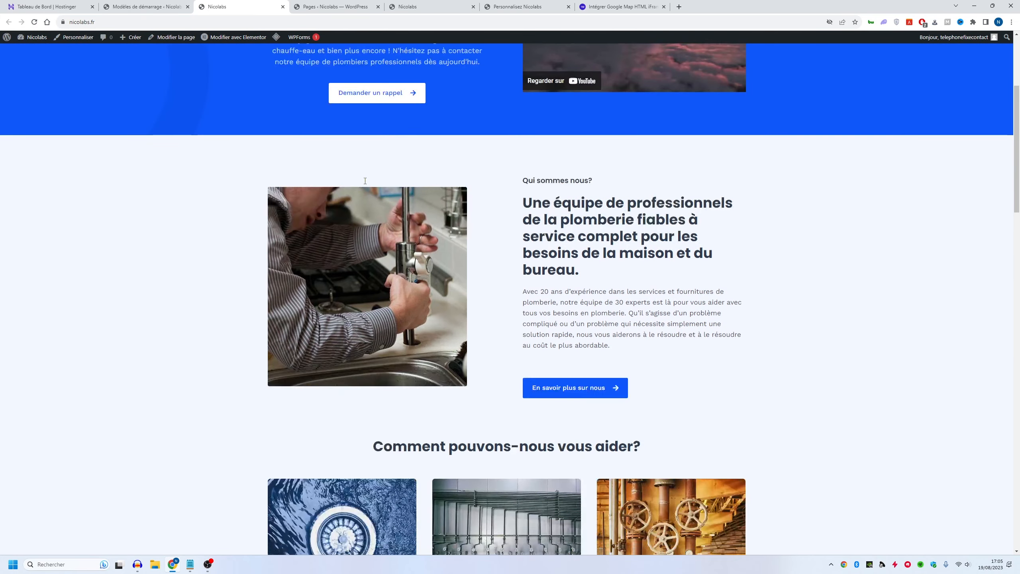
pyautogui.scroll(-10, 668, 185)
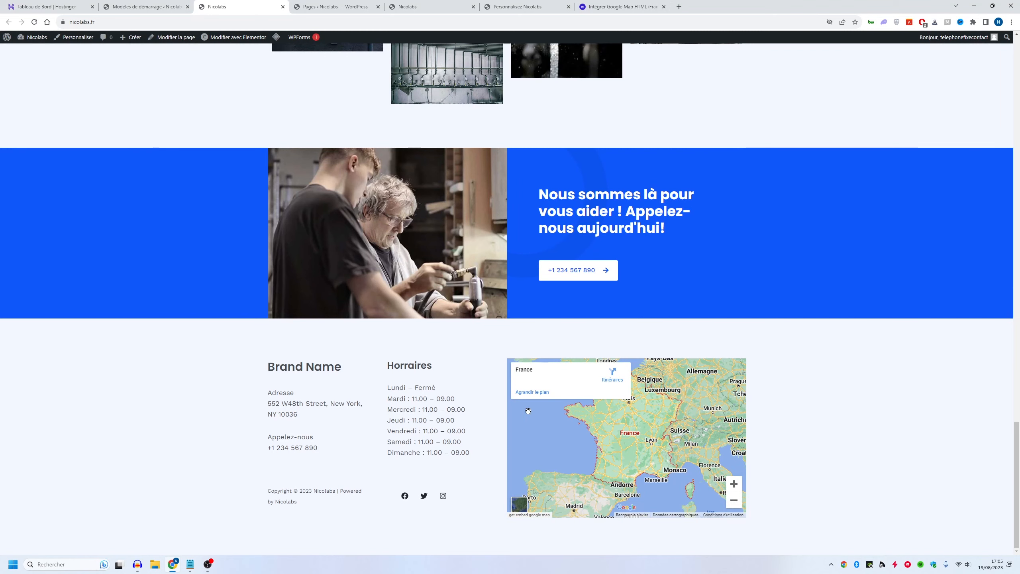
pyautogui.scroll(20, 316, 383)
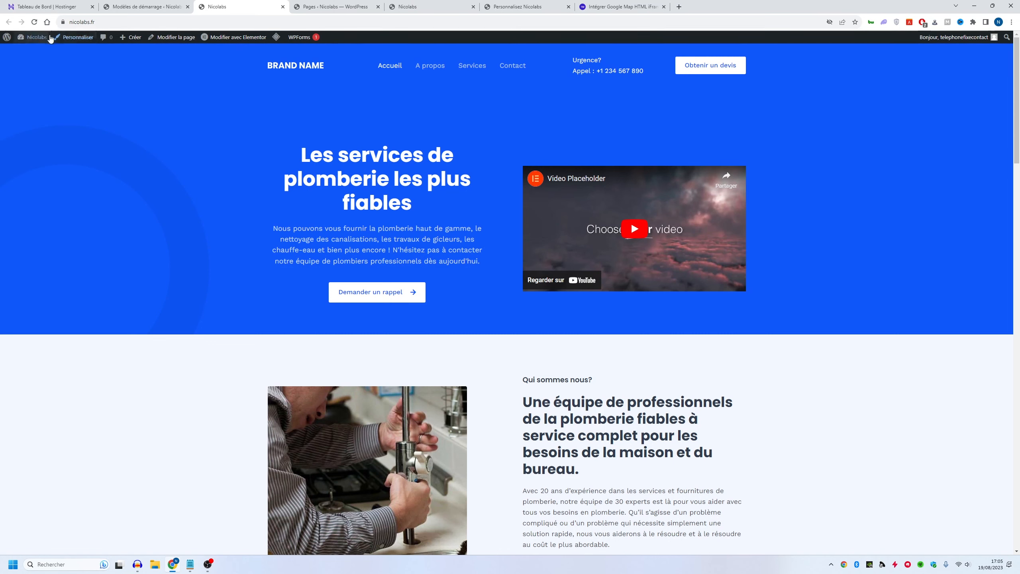
# Open the site's menu management page in the WordPress dashboard and expand the Accueil item of the Primary Menu
pyautogui.click(386, 6)
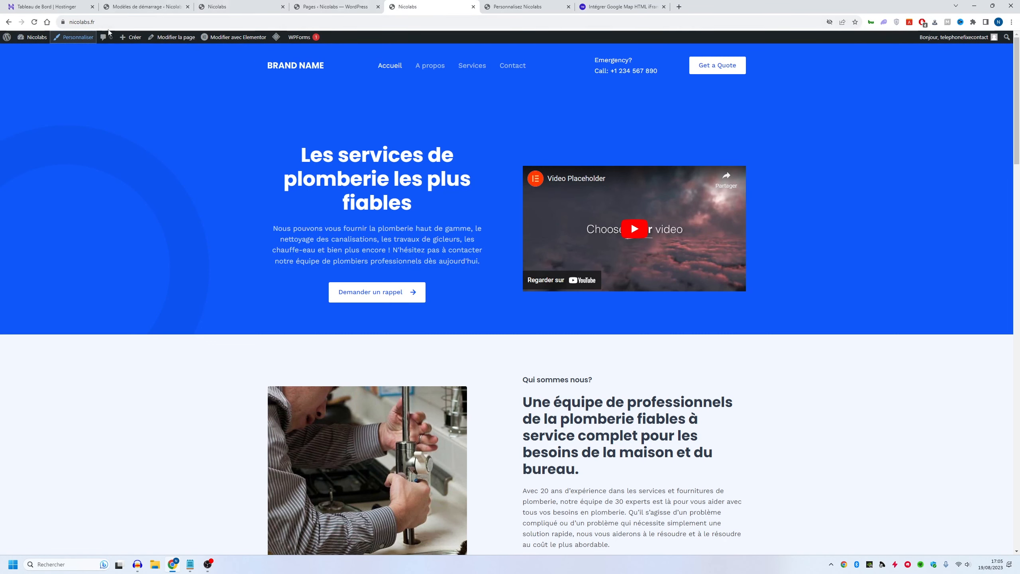
pyautogui.click(36, 38)
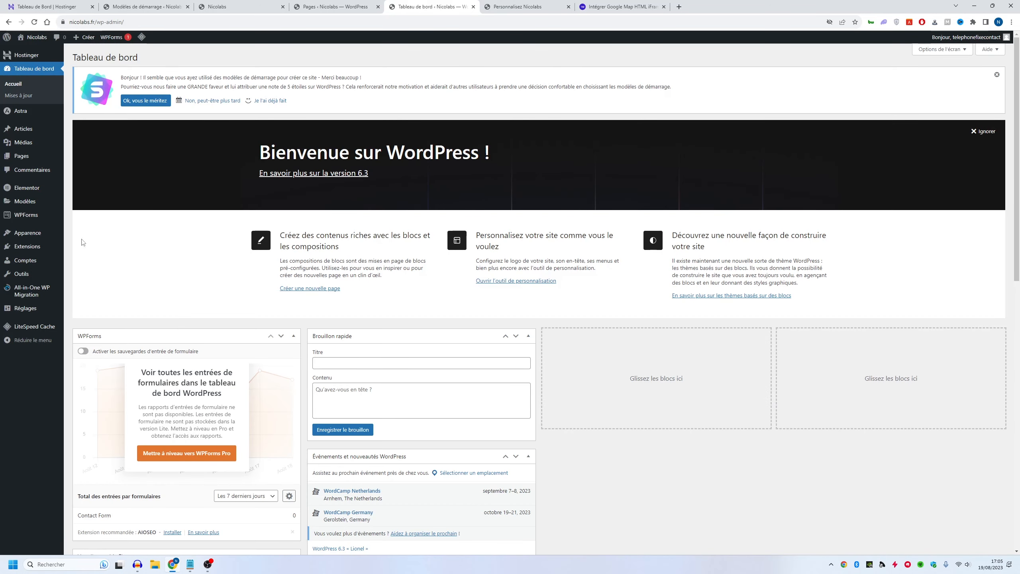
pyautogui.moveTo(28, 233)
pyautogui.click(80, 269)
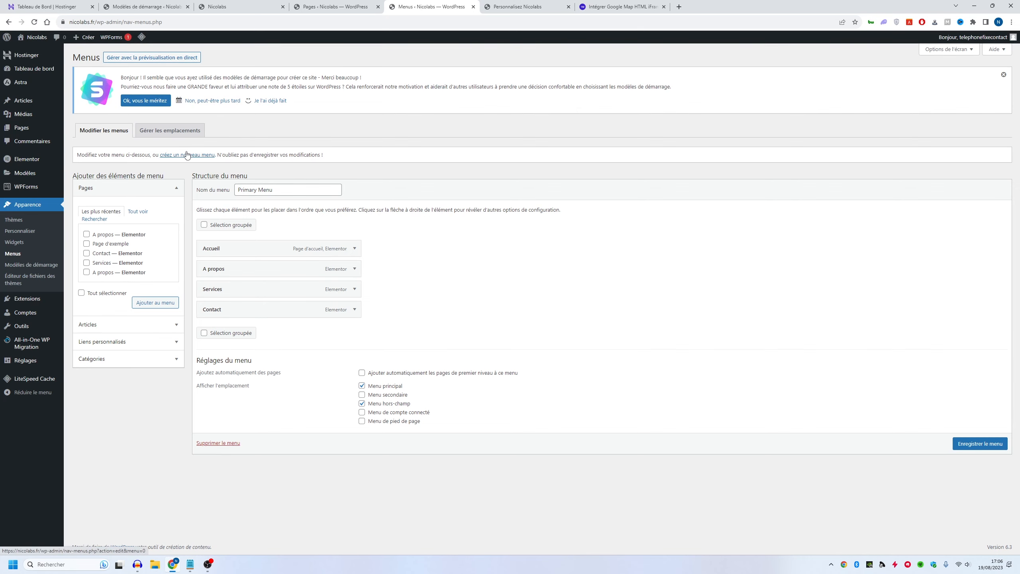
pyautogui.moveTo(155, 155); pyautogui.dragTo(212, 155)
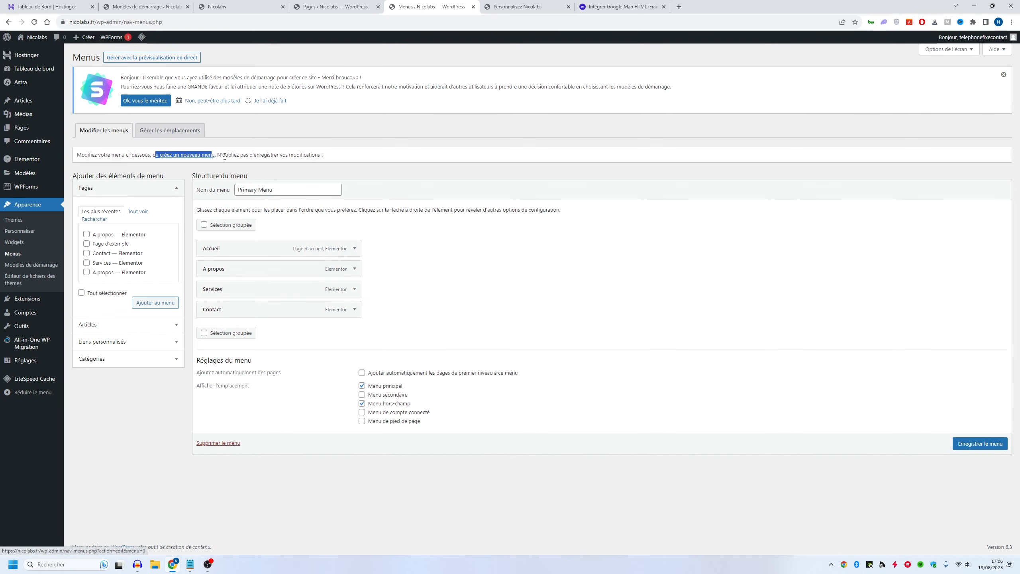
pyautogui.click(359, 249)
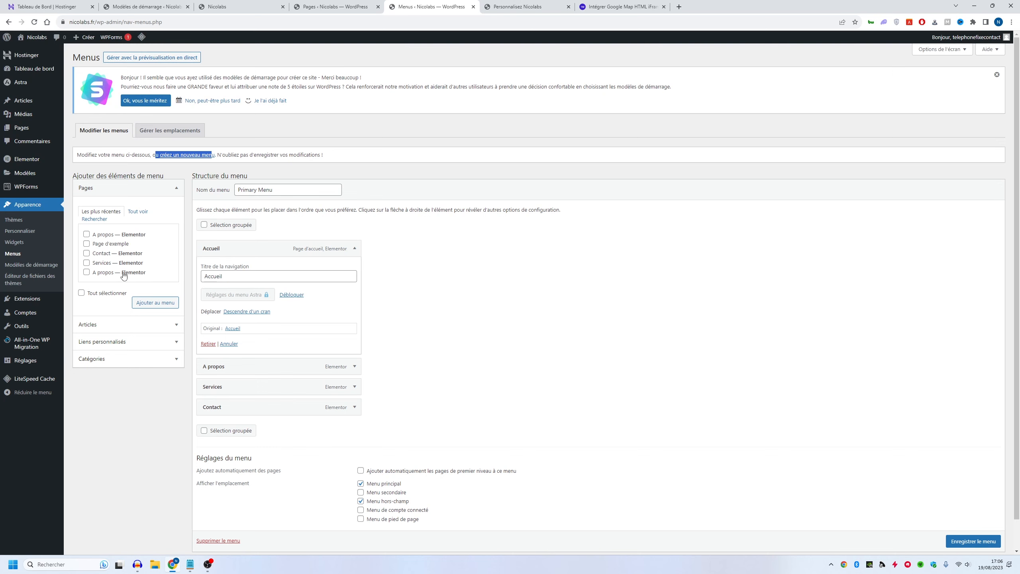
# Add a custom link to the Primary Menu with the URL # and the link text "test"
pyautogui.click(143, 343)
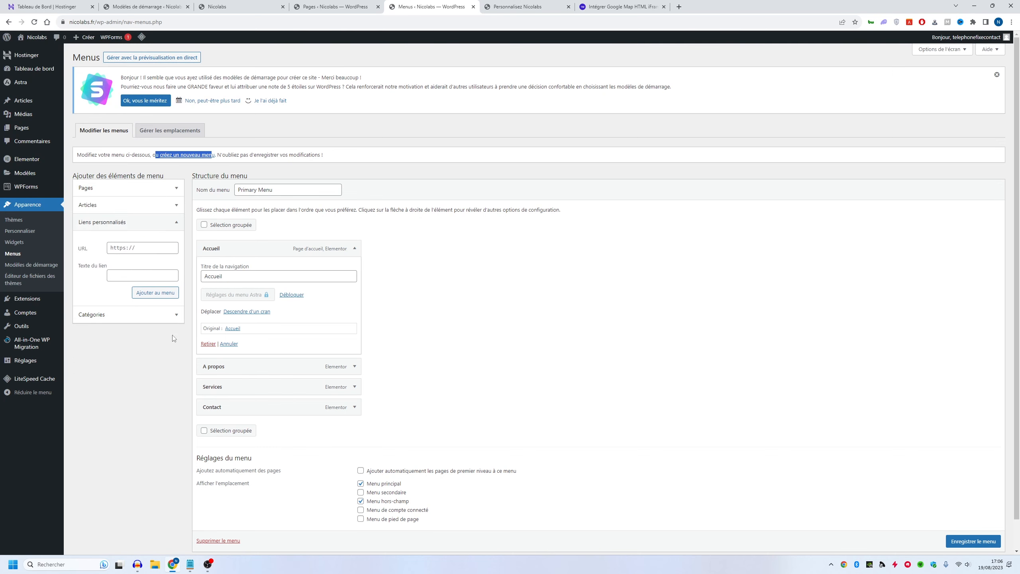
pyautogui.click(131, 247)
pyautogui.click(137, 274)
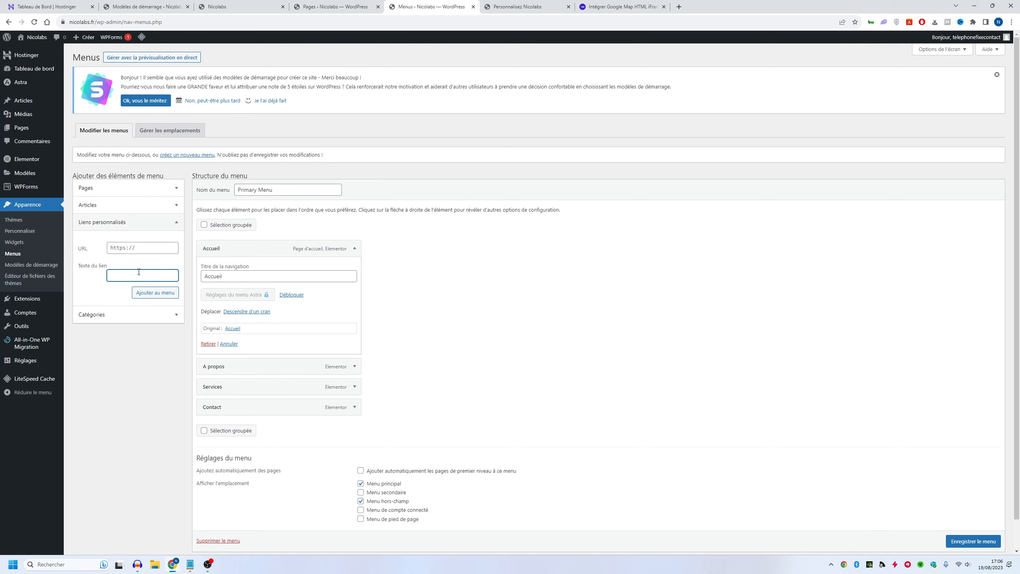
pyautogui.write('test')
pyautogui.click(155, 292)
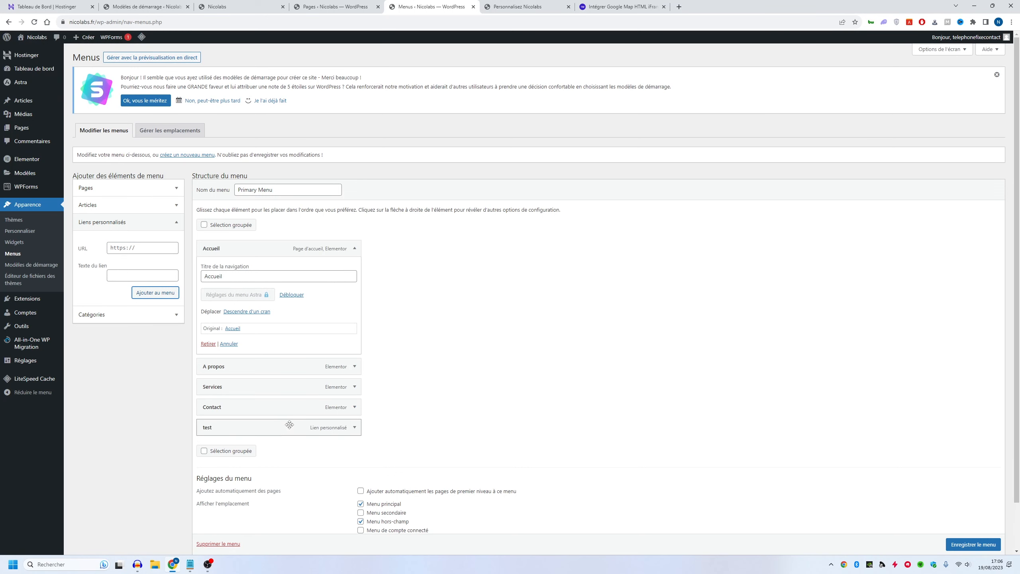
# Make the "test" link a sub-item of Services in the Primary Menu and save the menu
pyautogui.moveTo(261, 432); pyautogui.dragTo(262, 404)
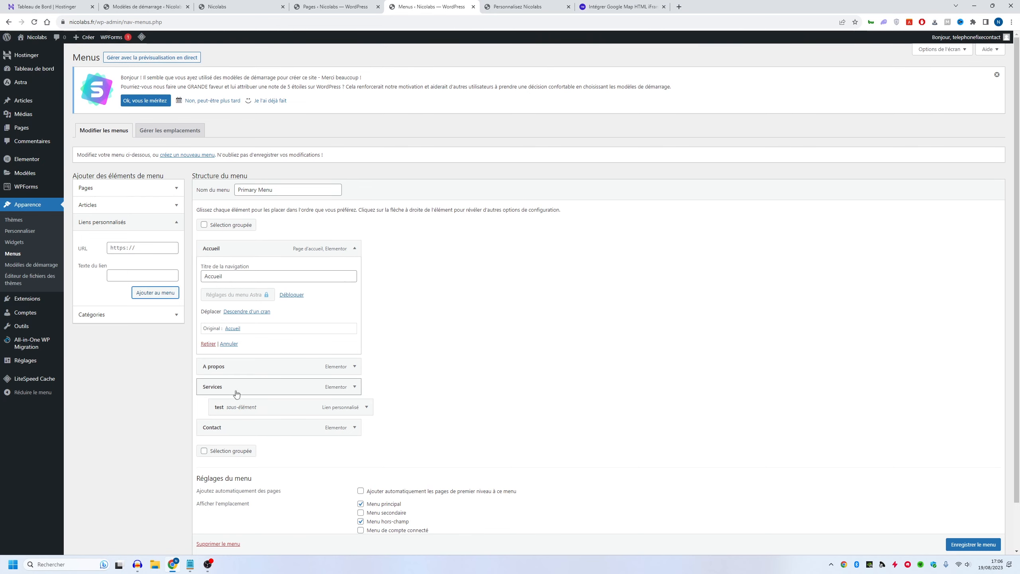
pyautogui.scroll(-2, 581, 398)
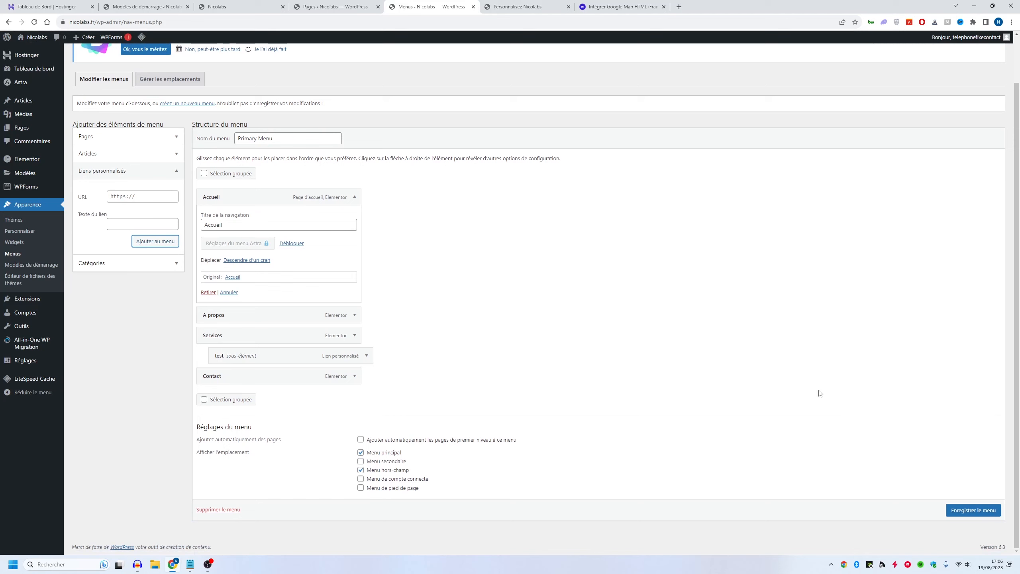
pyautogui.click(973, 510)
# Reload the live site and examine the Services submenu and its "test" entry
pyautogui.click(224, 7)
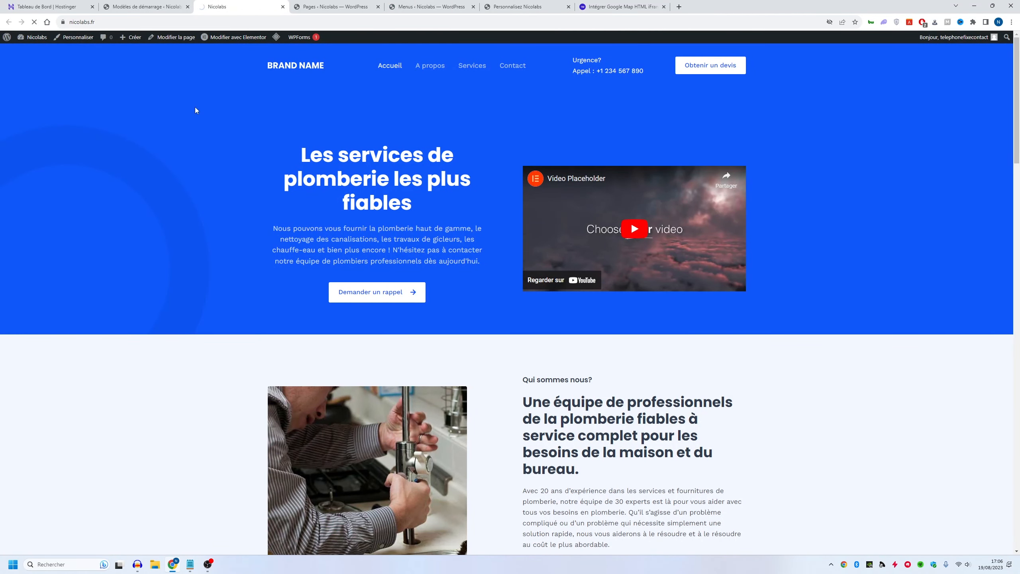
pyautogui.moveTo(491, 69)
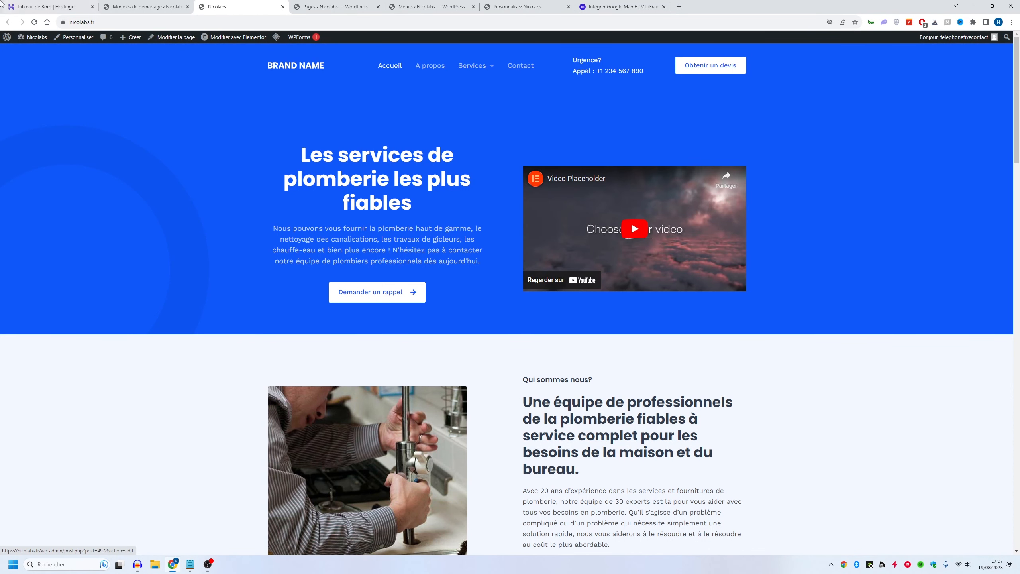
pyautogui.click(35, 23)
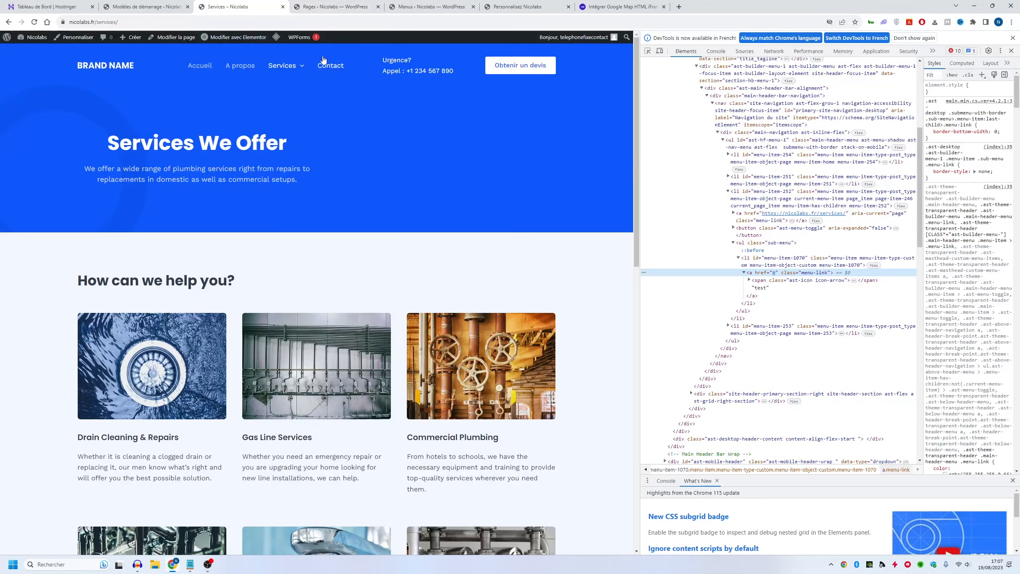
pyautogui.moveTo(285, 88)
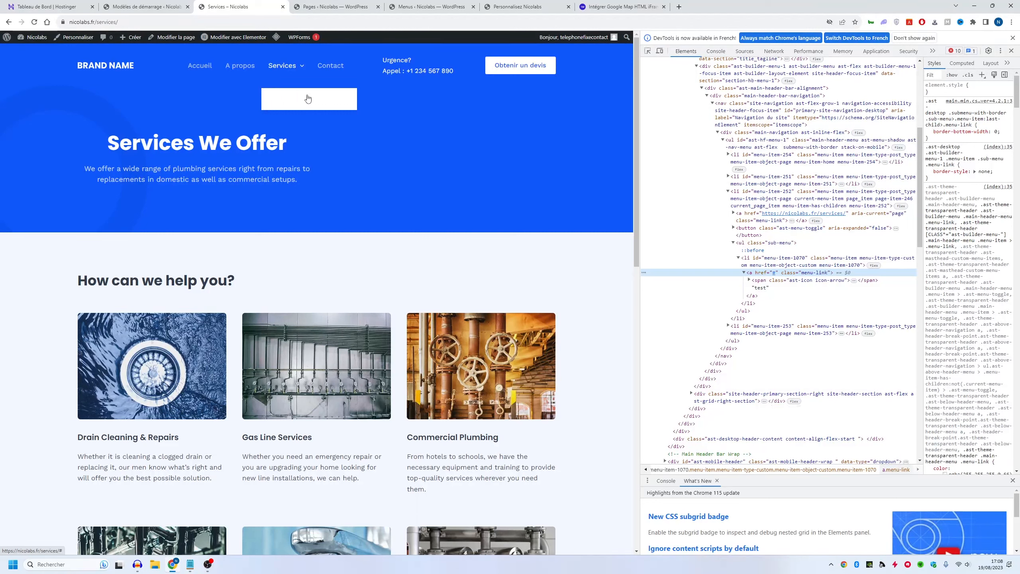
# In the customizer's additional CSS, add the rule ".sub-menu a { color : black!important; }" and publish it
pyautogui.middleClick(76, 43)
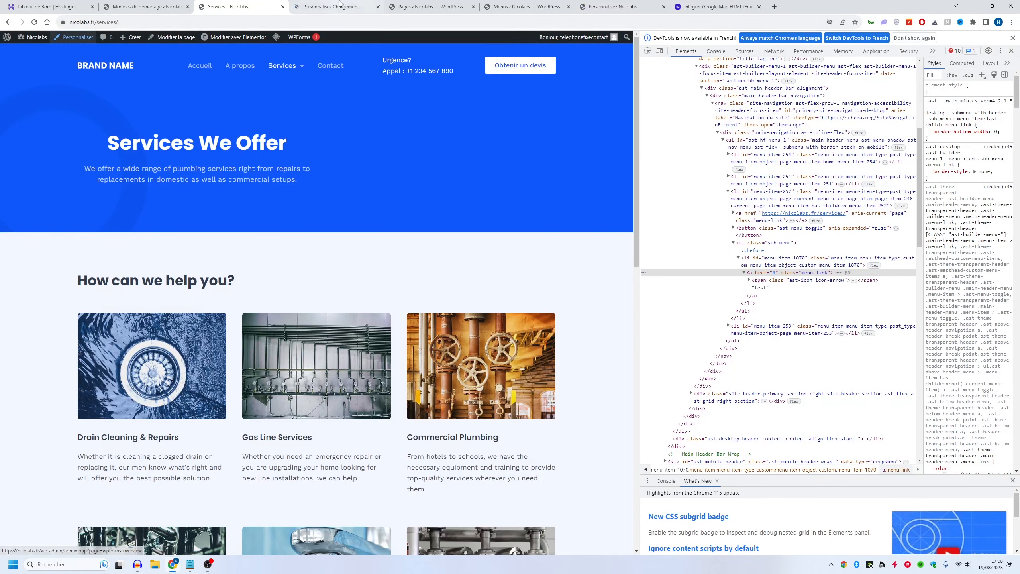
pyautogui.click(340, 5)
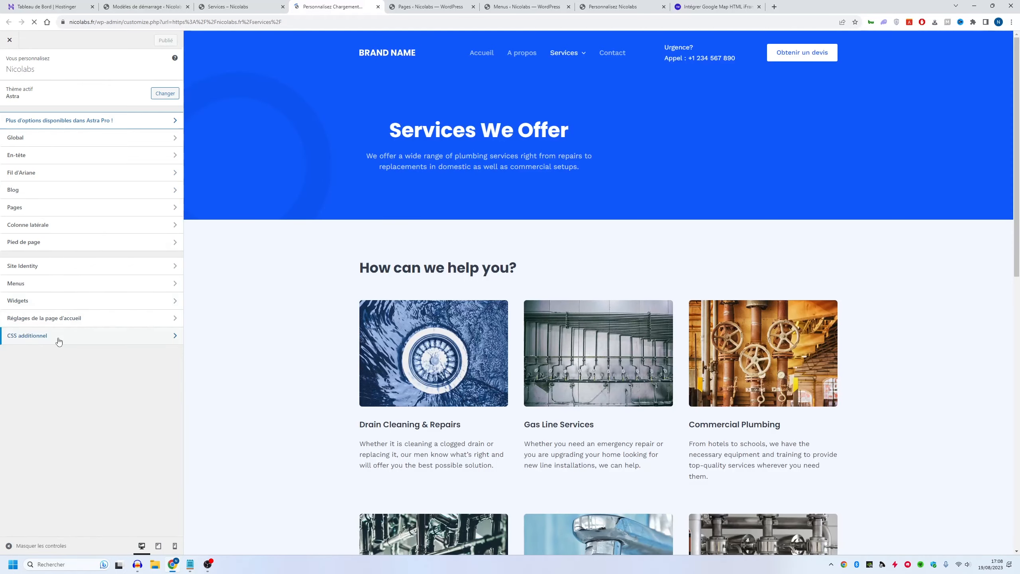
pyautogui.click(57, 335)
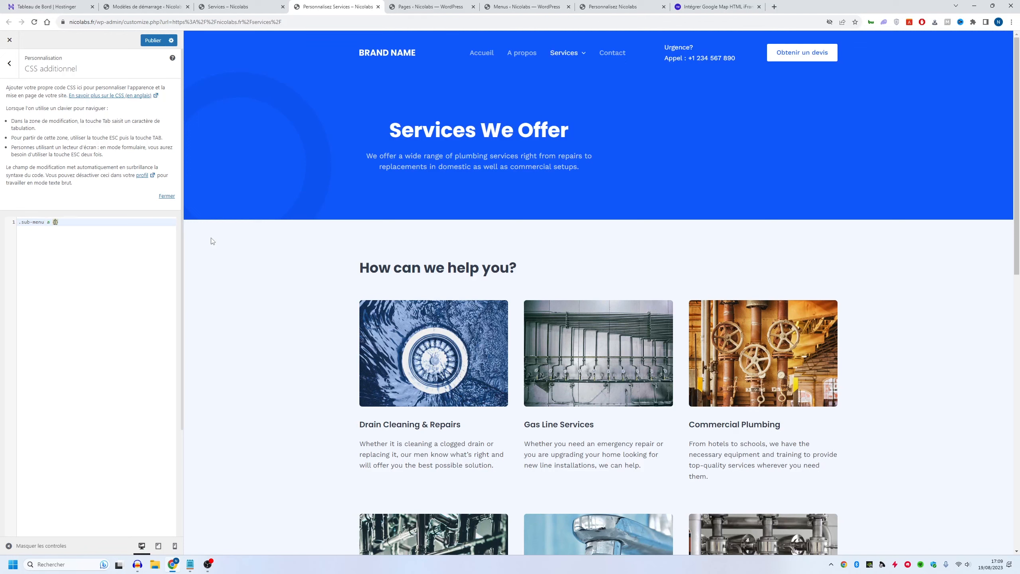
pyautogui.write('.sub-menu a {')
pyautogui.press('Return')
pyautogui.write('c')
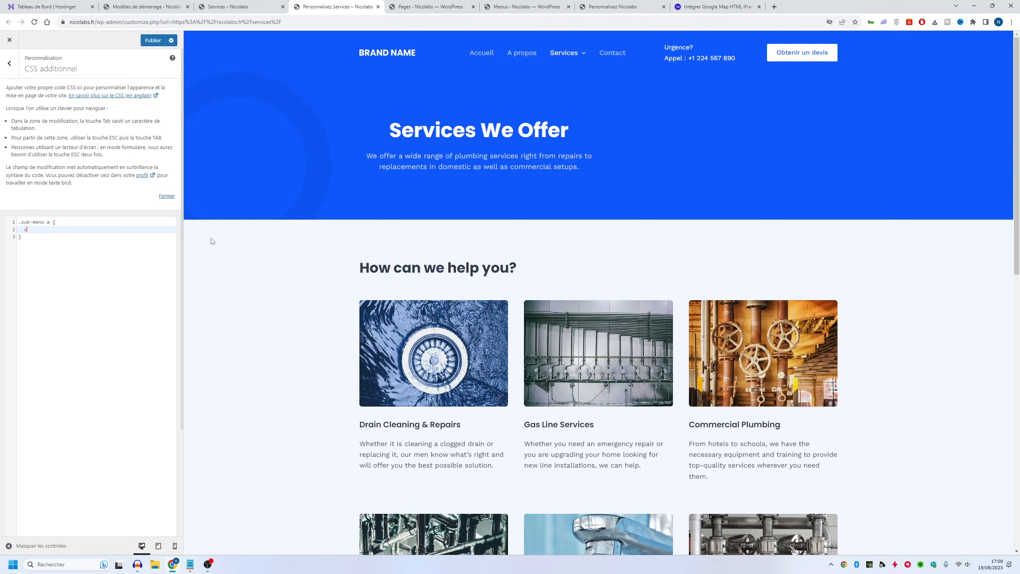
pyautogui.write('olor : black!important;')
# Reload the live Services page and check the text colour of the header's Services submenu
pyautogui.click(227, 7)
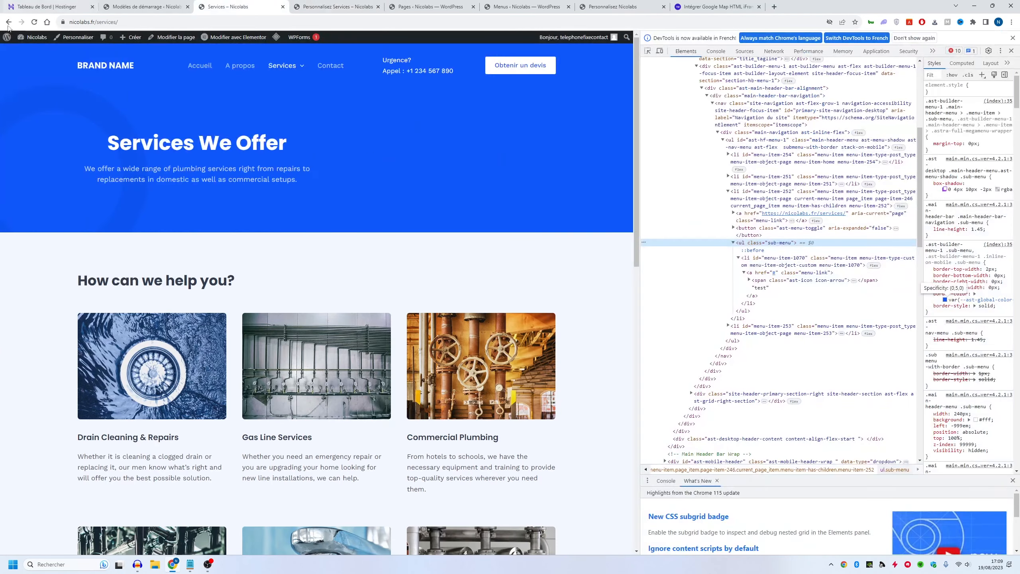
pyautogui.click(34, 21)
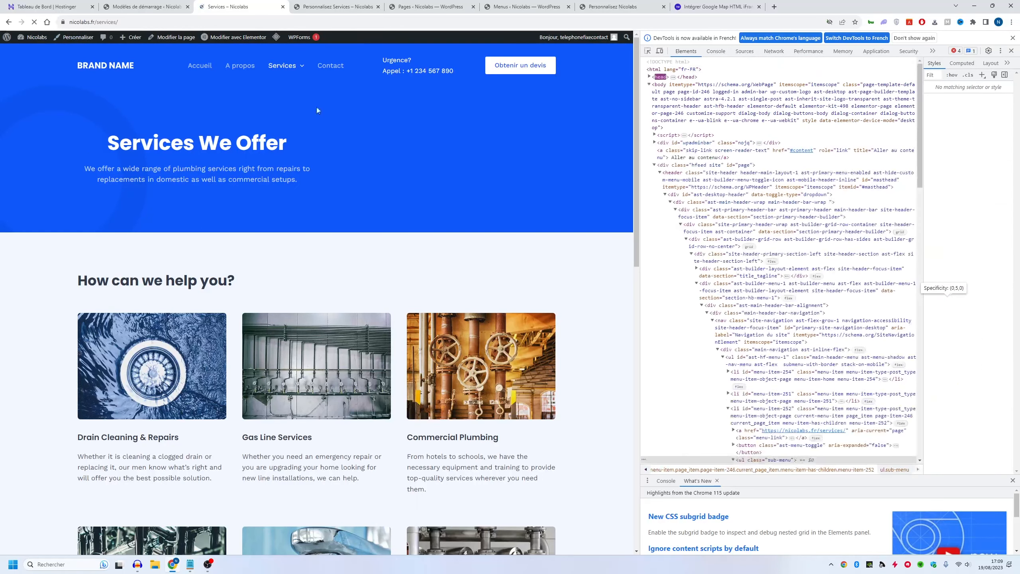
pyautogui.moveTo(299, 73)
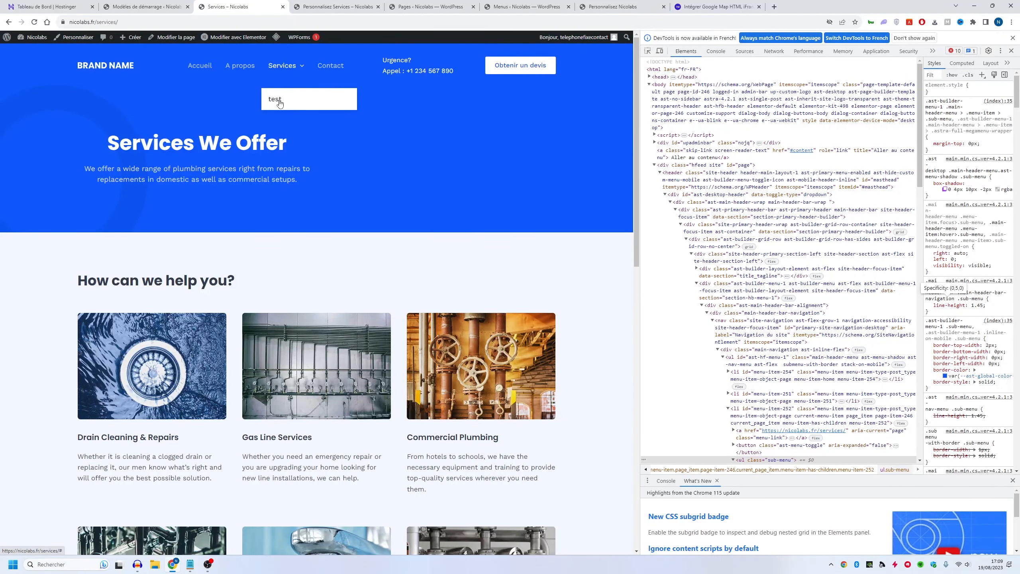
# Highlight the line "Ajouter un formulaire de contact" in the Notepad outline and return to the browser
pyautogui.click(190, 565)
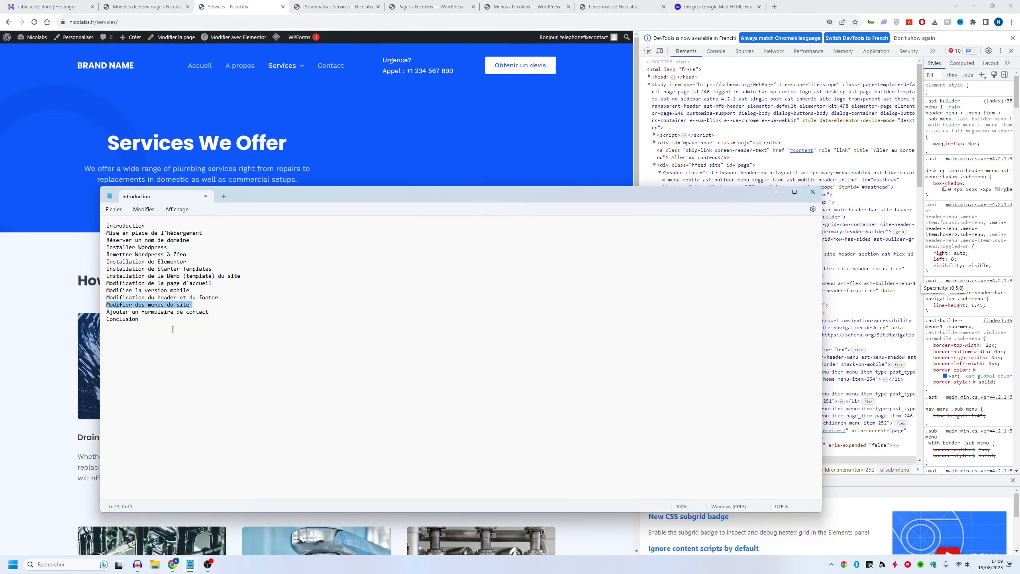
pyautogui.click(232, 312)
pyautogui.moveTo(232, 312); pyautogui.dragTo(107, 313)
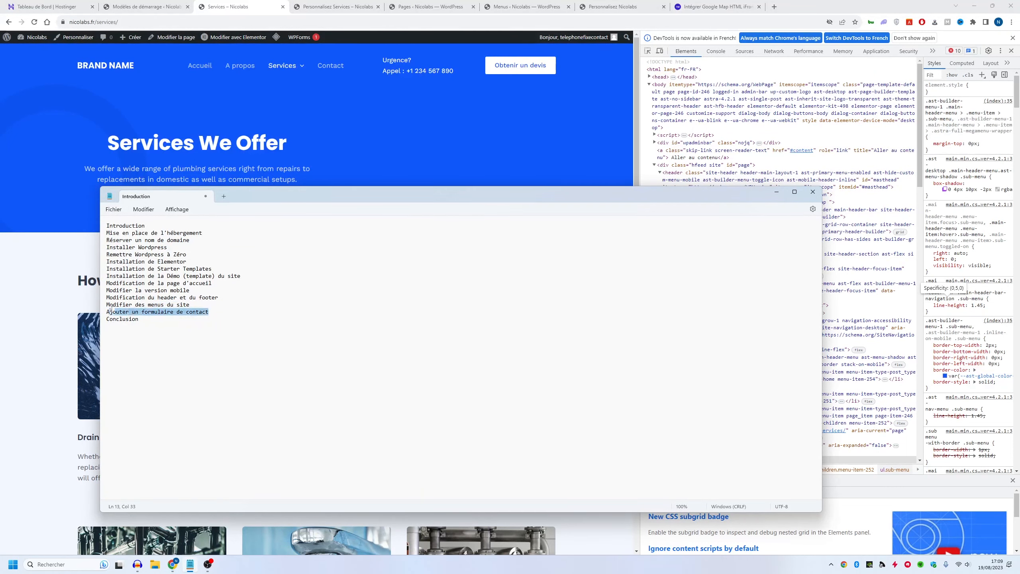
pyautogui.click(393, 137)
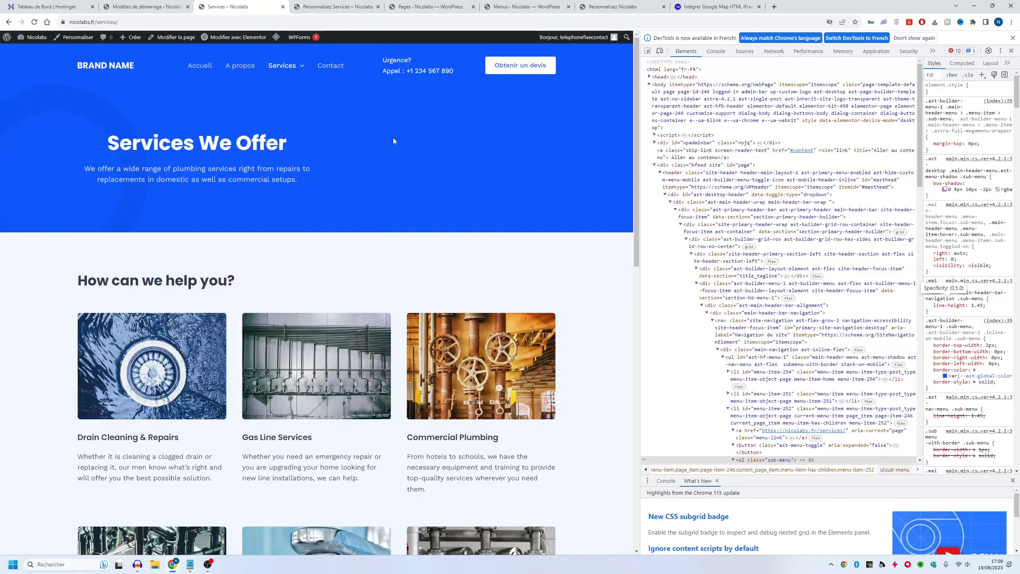
# Open the WordPress dashboard in a new tab and examine the Send Us A Message form on the live Contact page
pyautogui.middleClick(38, 39)
pyautogui.scroll(-4, 381, 264)
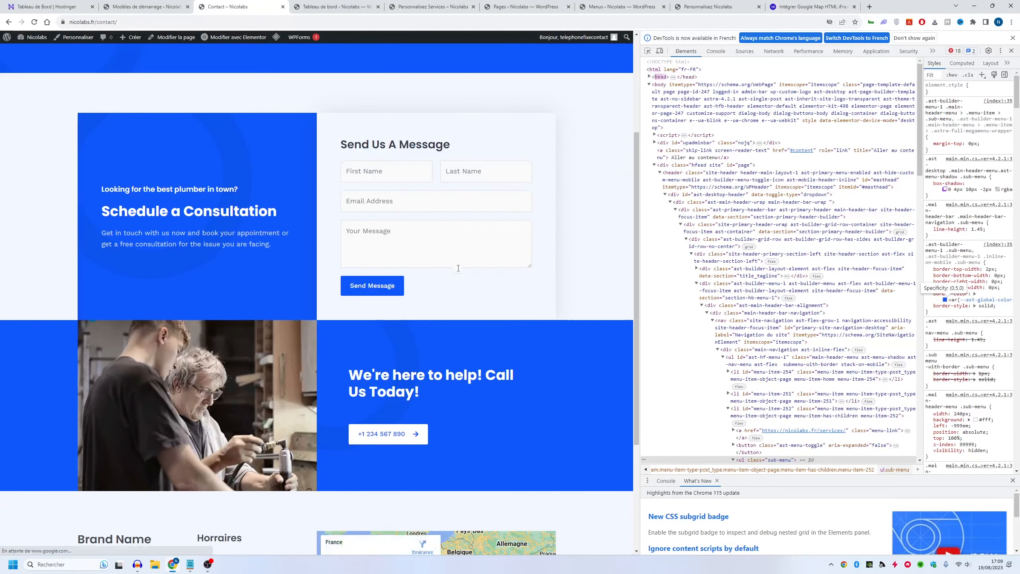
pyautogui.scroll(3, 377, 282)
pyautogui.moveTo(344, 257); pyautogui.dragTo(398, 322)
pyautogui.click(450, 383)
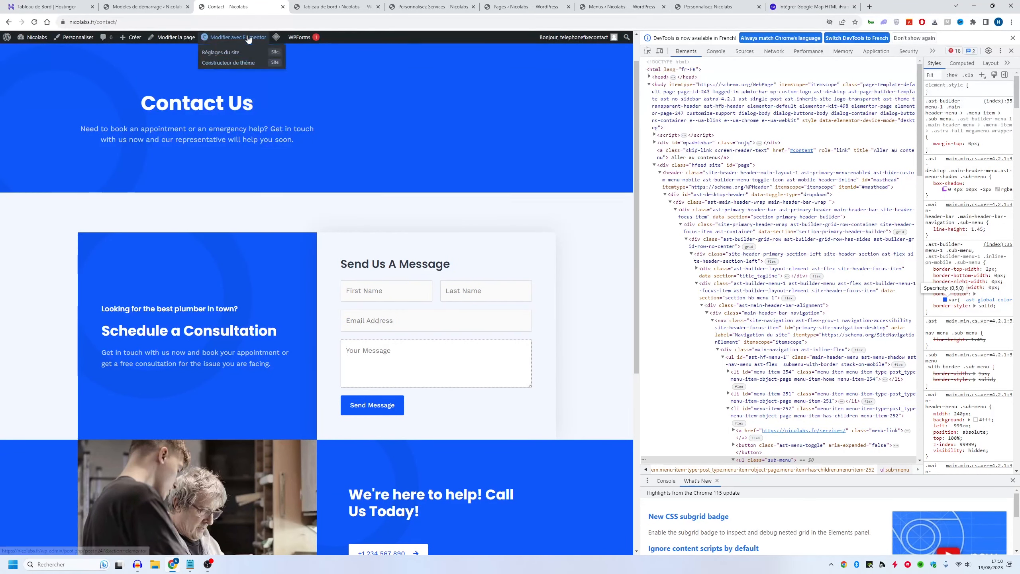
# Open the Contact page in Elementor in a new tab and select its WPForms contact form for editing
pyautogui.middleClick(238, 37)
pyautogui.moveTo(413, 7); pyautogui.dragTo(345, 7)
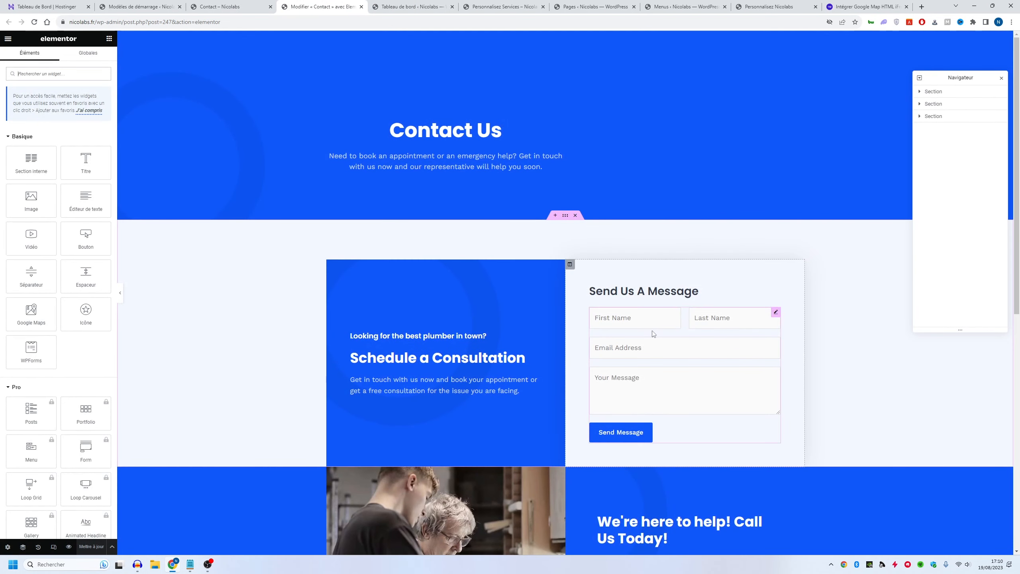
pyautogui.click(654, 336)
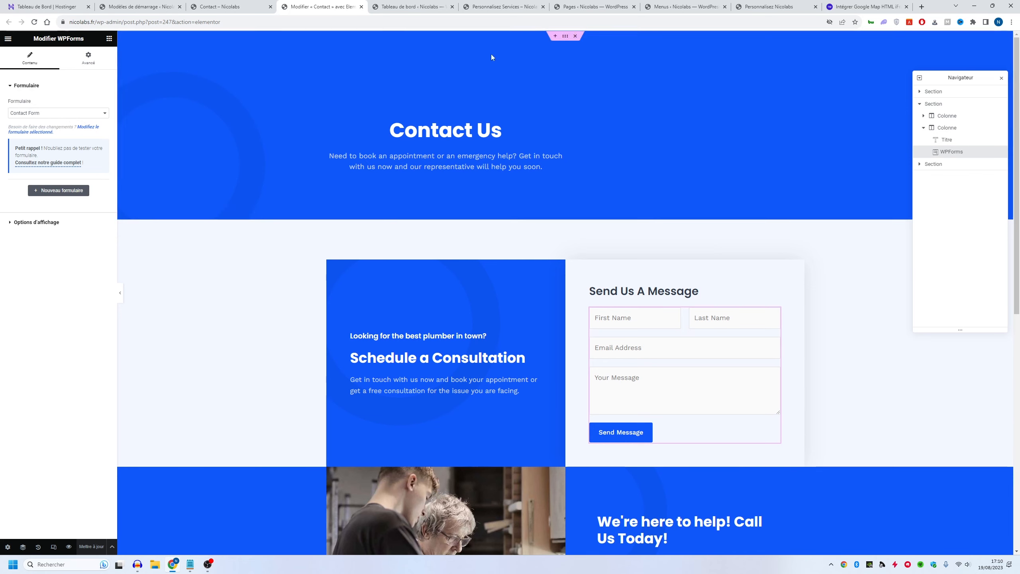
# Open the Contact Form in the WPForms builder from the dashboard's list of forms
pyautogui.click(434, 7)
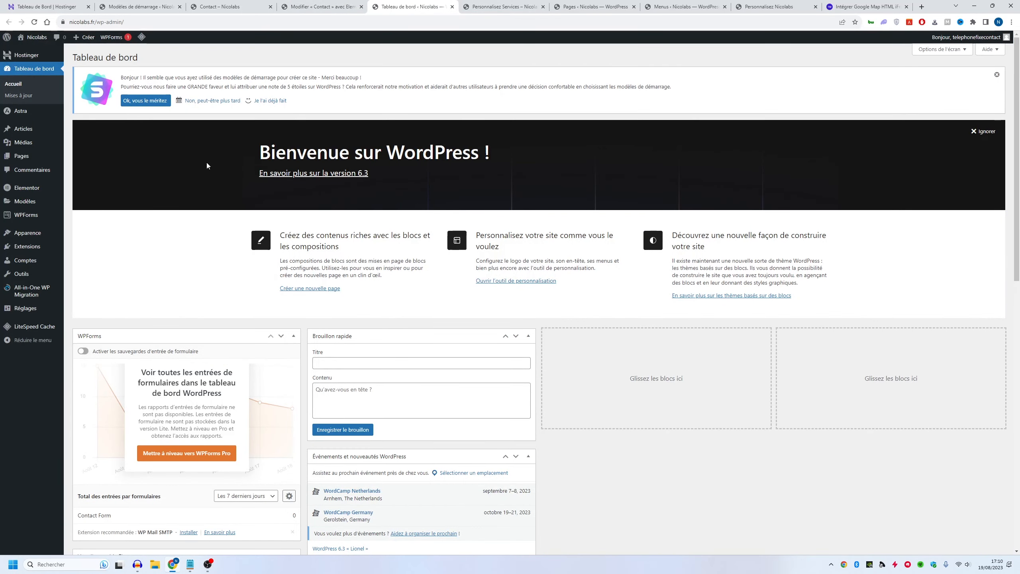
pyautogui.click(20, 217)
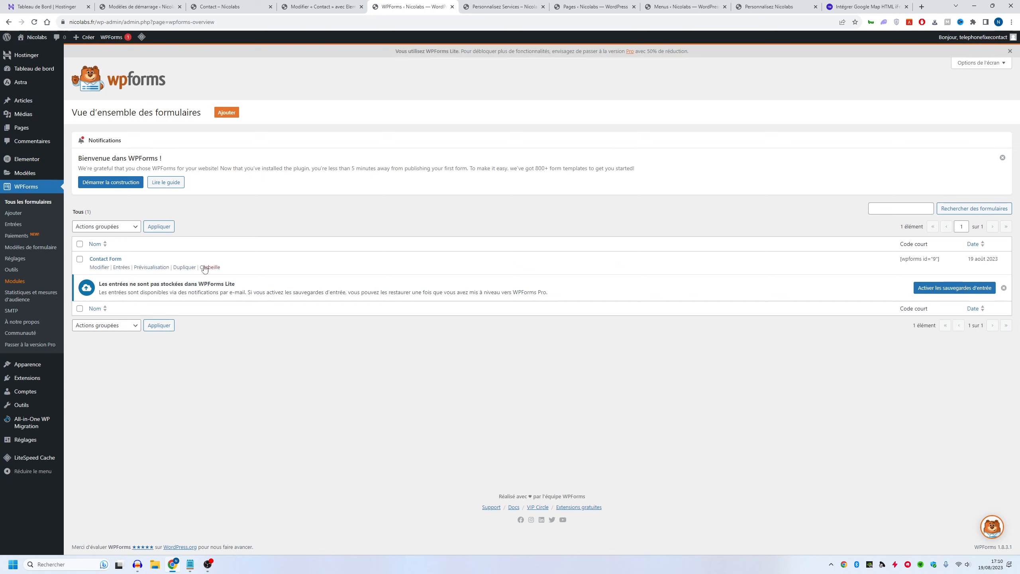
pyautogui.moveTo(93, 260); pyautogui.dragTo(164, 259)
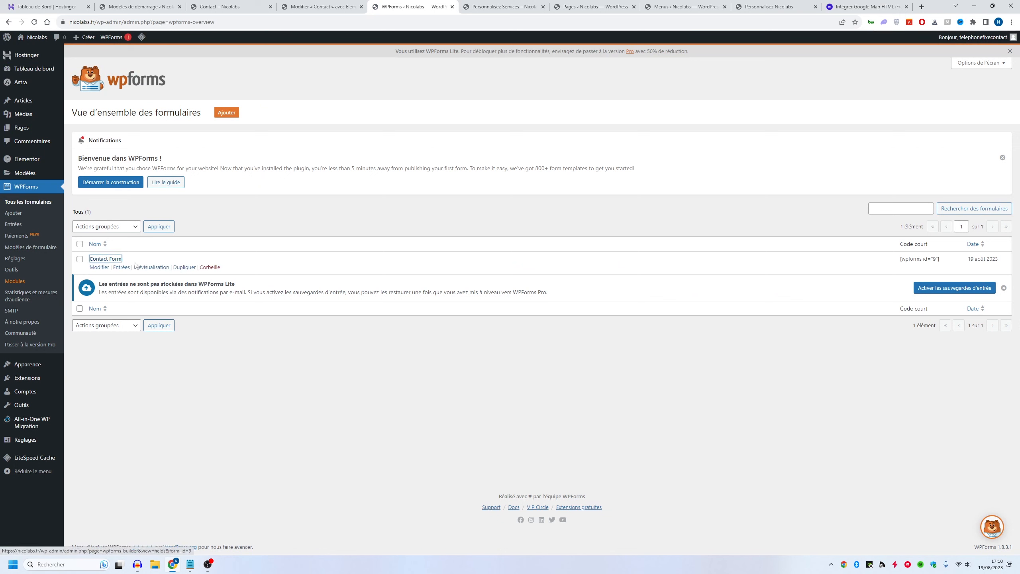
pyautogui.click(97, 268)
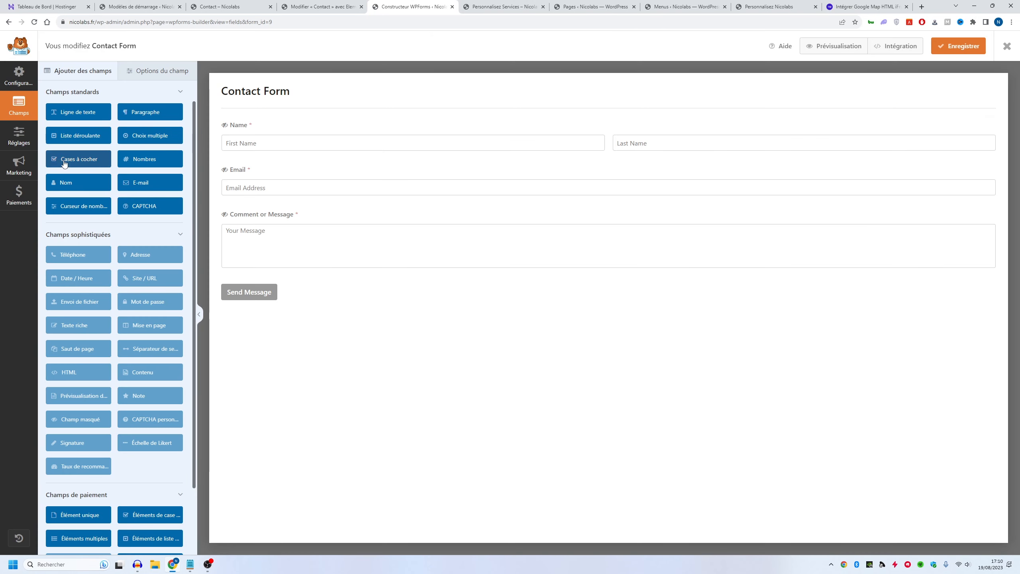
# Look over the Contact Form's general settings, return to its fields and open the Name field's options
pyautogui.click(19, 137)
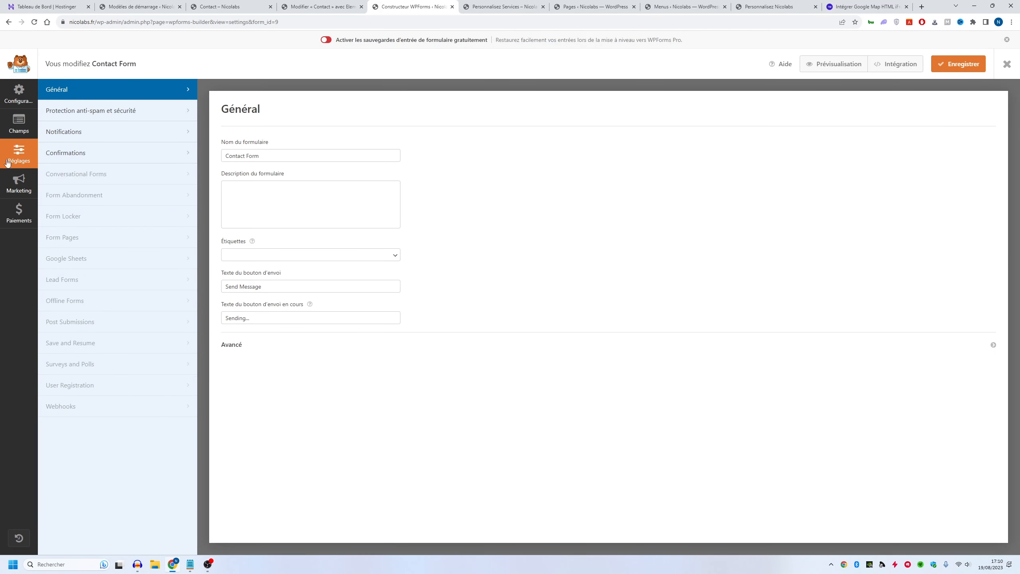
pyautogui.click(18, 117)
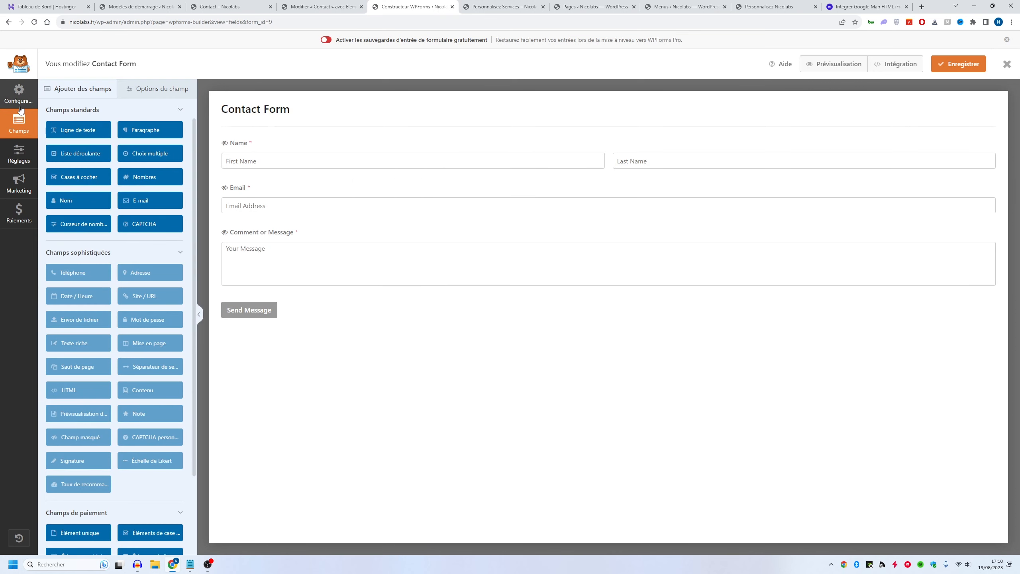
pyautogui.click(324, 156)
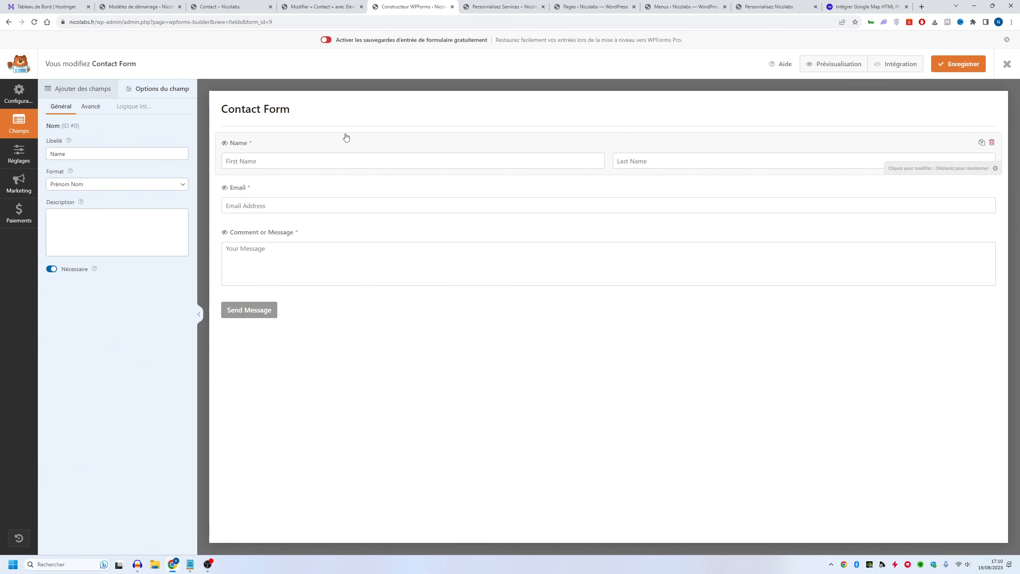
# Set the Name field's first-name placeholder to Prénom and its last-name placeholder to Nom
pyautogui.doubleClick(86, 155)
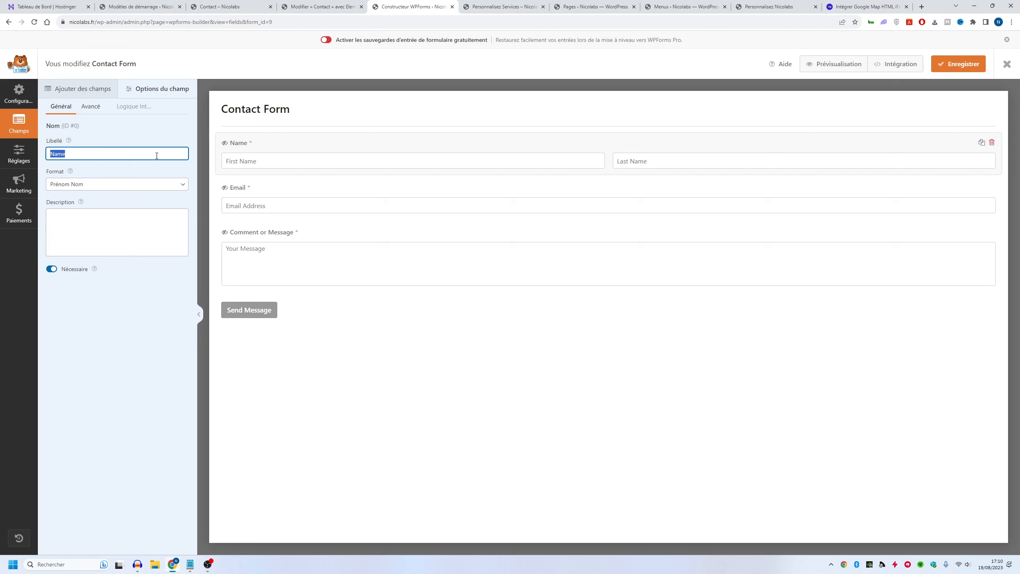
pyautogui.click(90, 106)
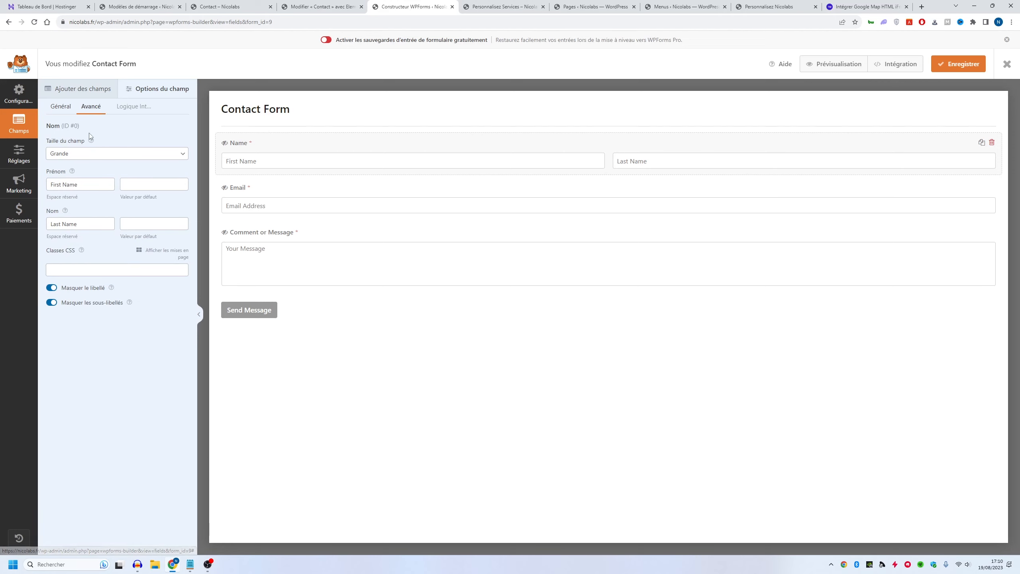
pyautogui.tripleClick(81, 184)
pyautogui.press('BackSpace')
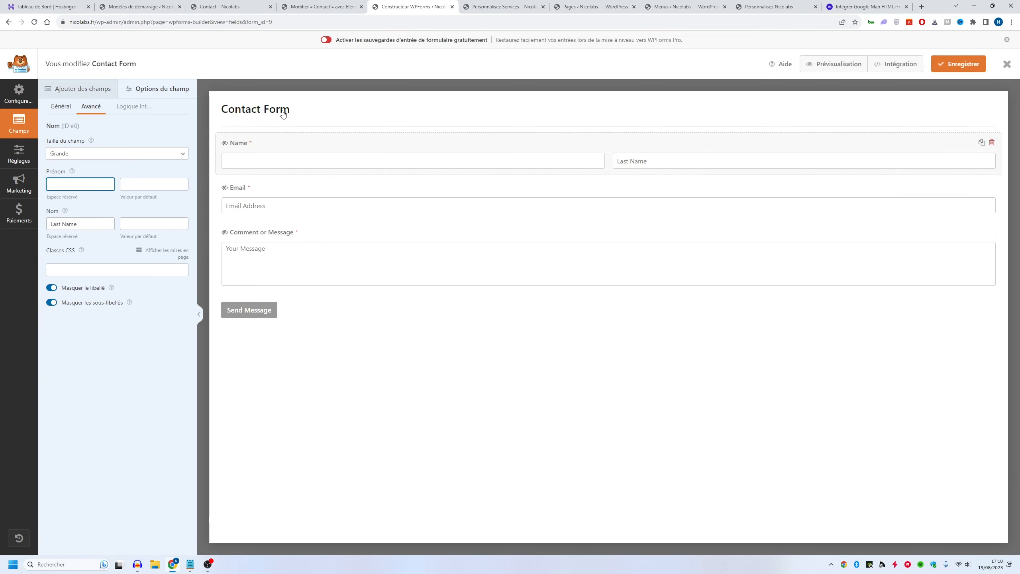
pyautogui.click(257, 7)
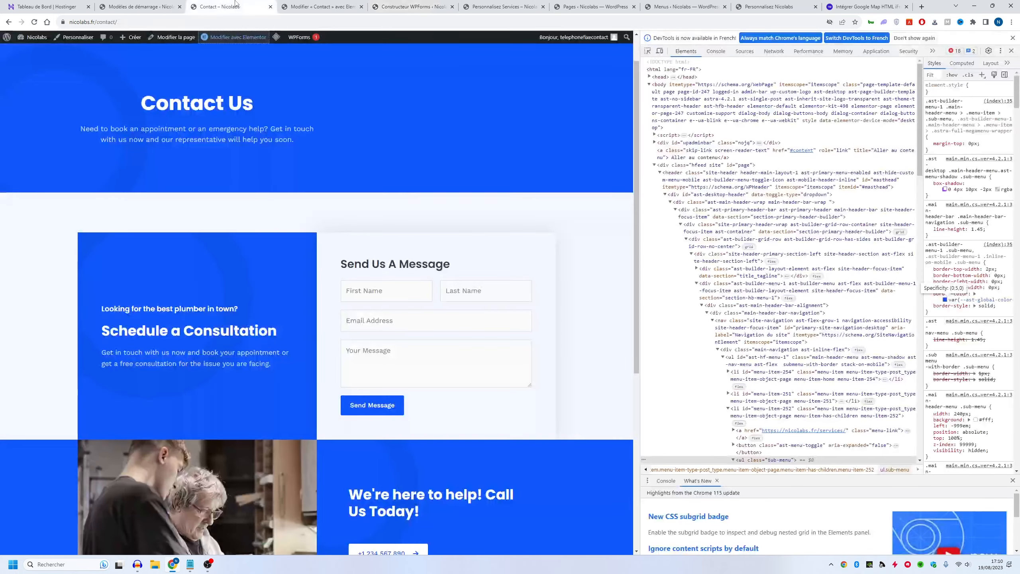
pyautogui.click(403, 4)
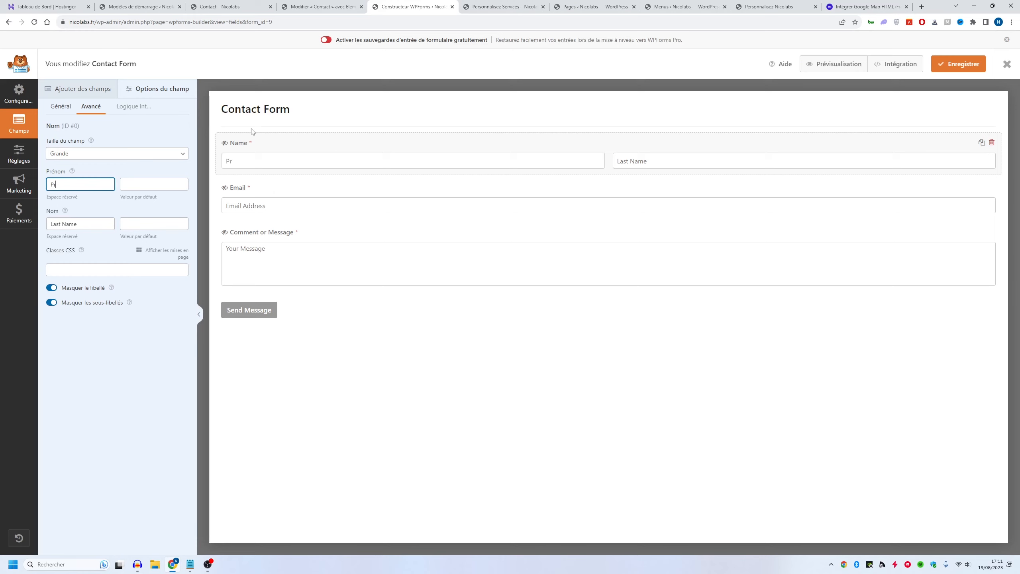
pyautogui.write('rénom')
pyautogui.press('Tab')
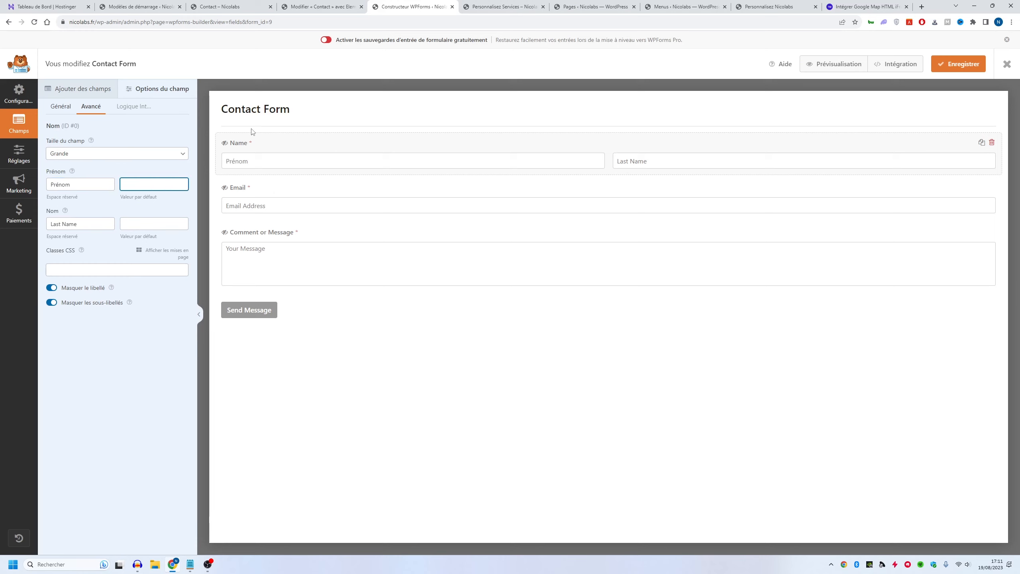
pyautogui.write('Nom')
# Set the email and comment field placeholders to Email and Message, and the submit button text to Envoyer le message
pyautogui.click(241, 205)
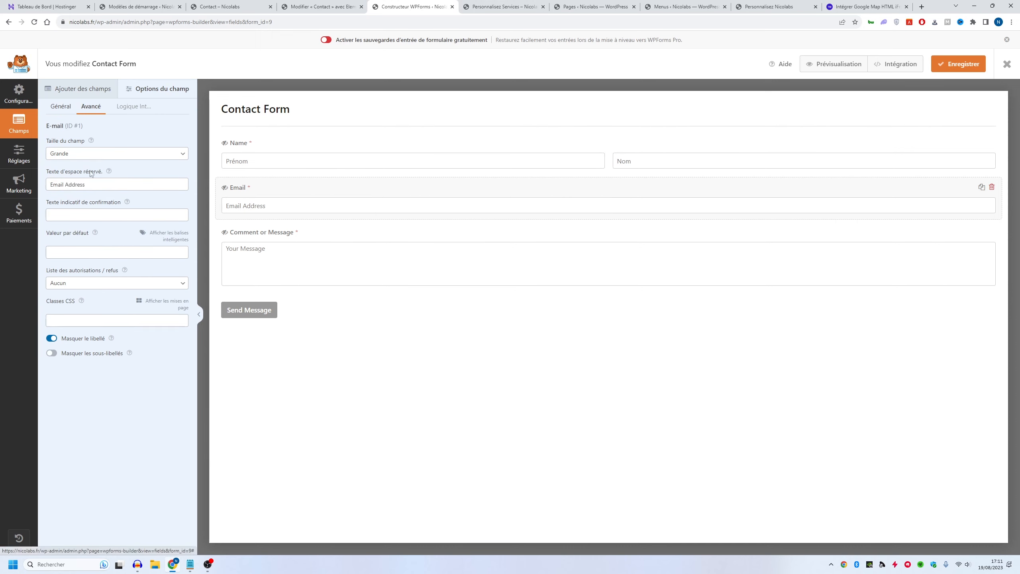
pyautogui.click(257, 264)
pyautogui.click(271, 314)
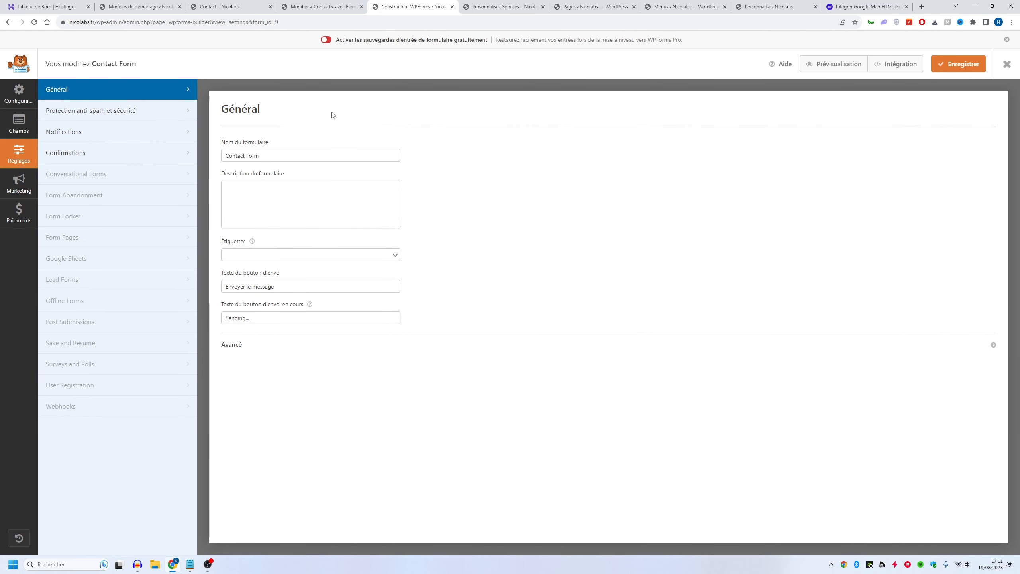
# Examine the form's notification settings, including the recipient and sender e-mail addresses, subject line and message
pyautogui.click(177, 131)
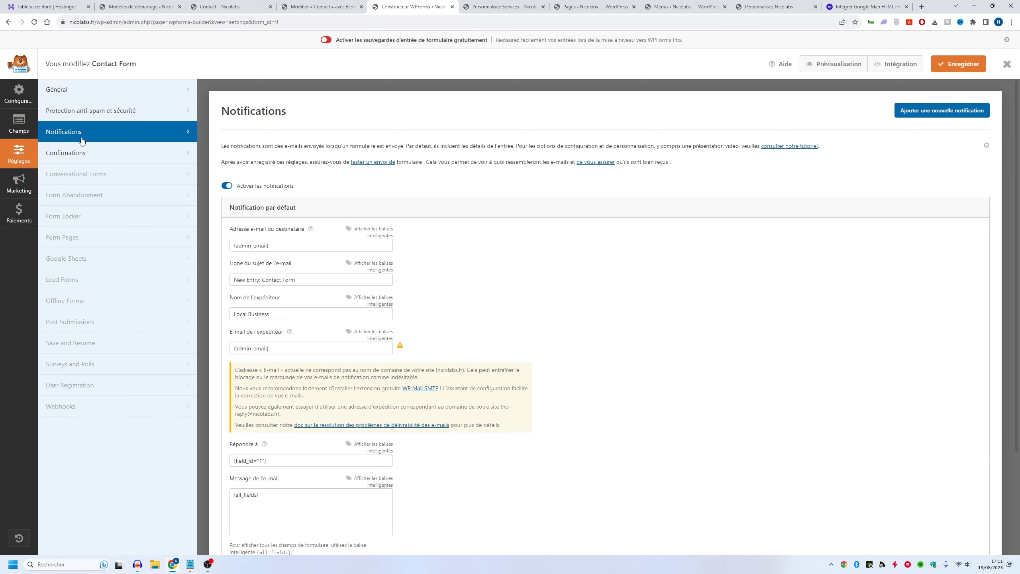
pyautogui.click(284, 247)
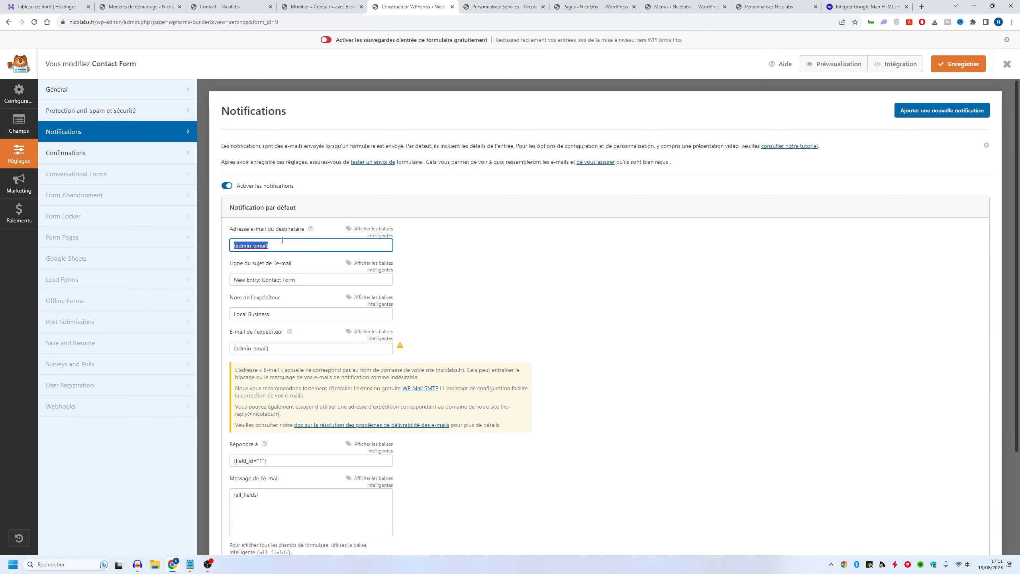
pyautogui.scroll(-2, 317, 258)
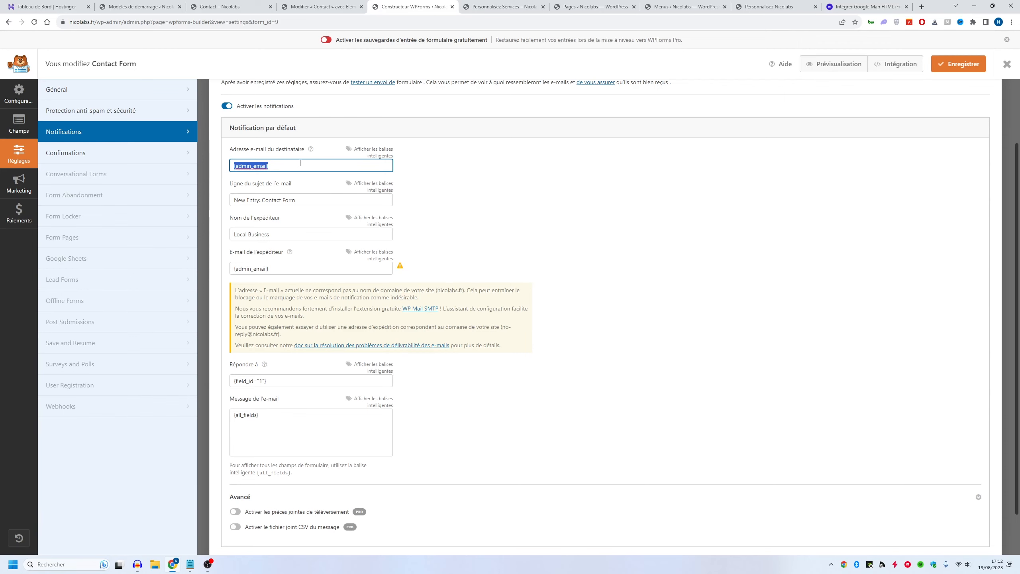
# Review the submit button text in the general settings, save the Contact Form and reload the live Contact page to check it
pyautogui.click(97, 92)
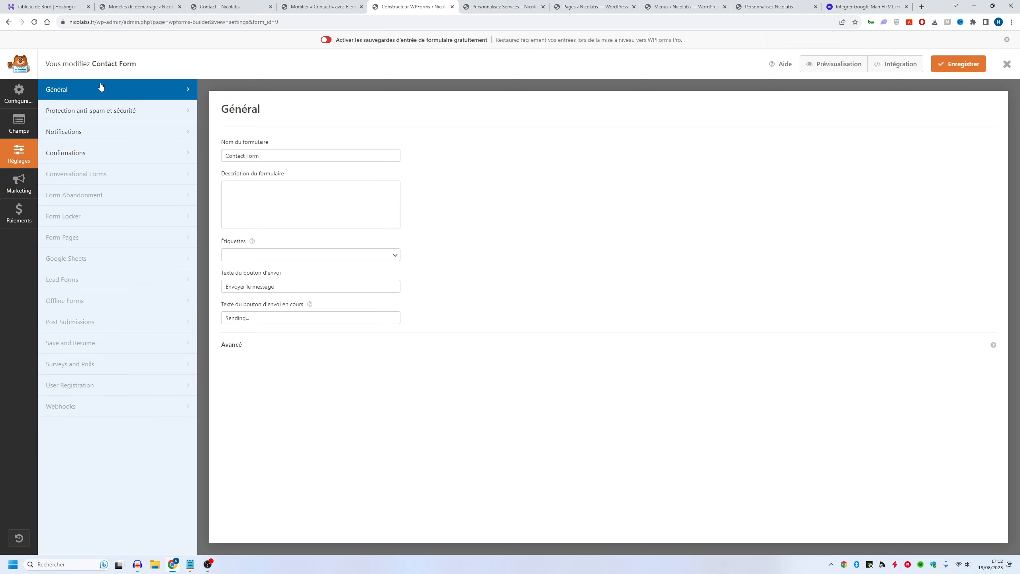
pyautogui.doubleClick(291, 290)
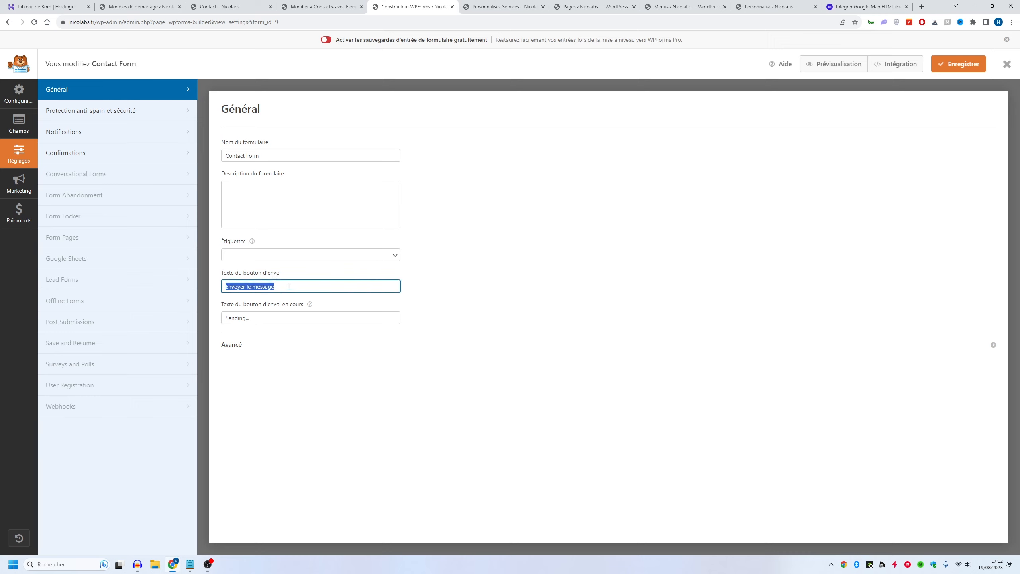
pyautogui.click(979, 67)
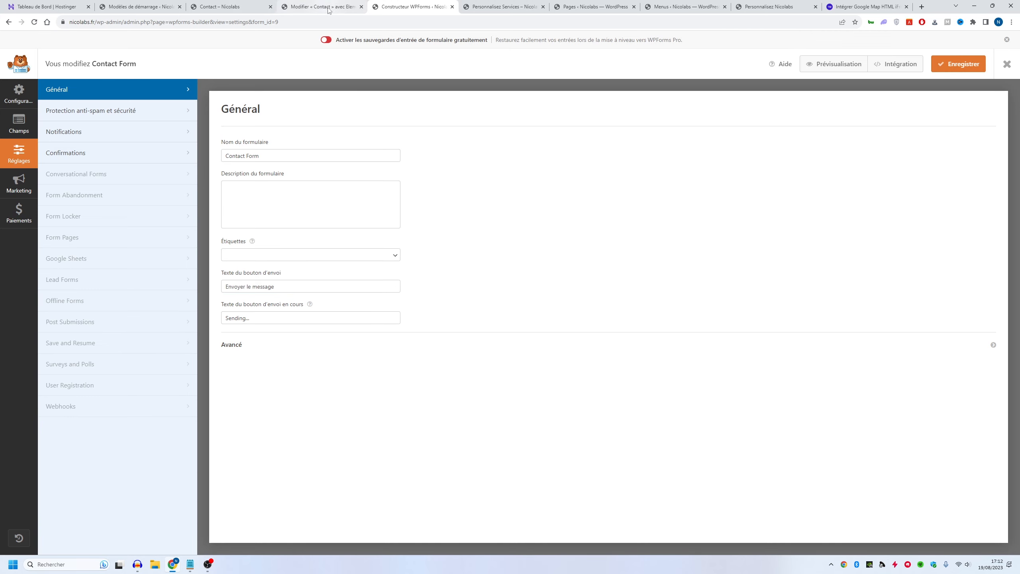
pyautogui.click(209, 4)
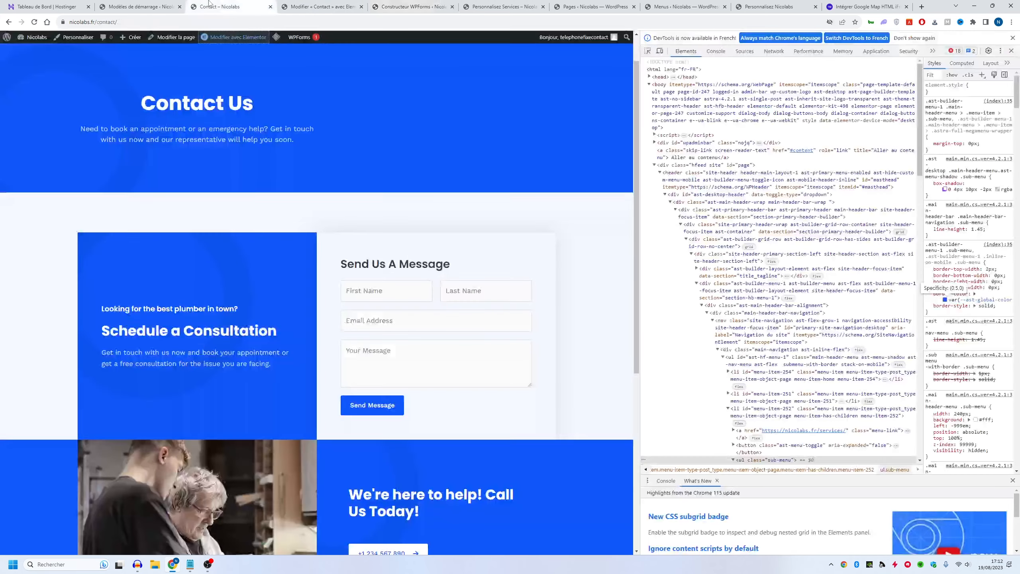
pyautogui.click(32, 22)
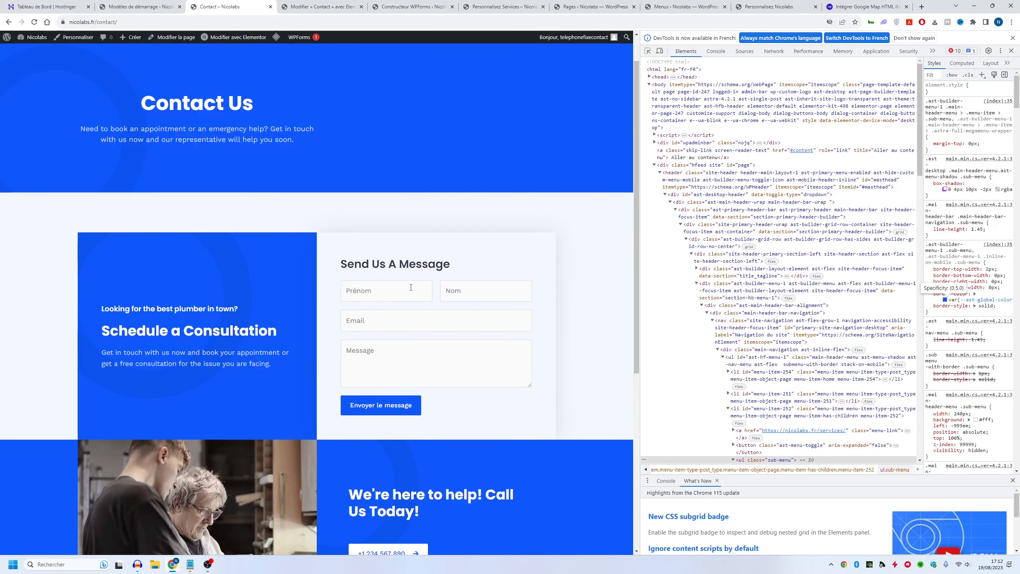
pyautogui.scroll(1, 398, 286)
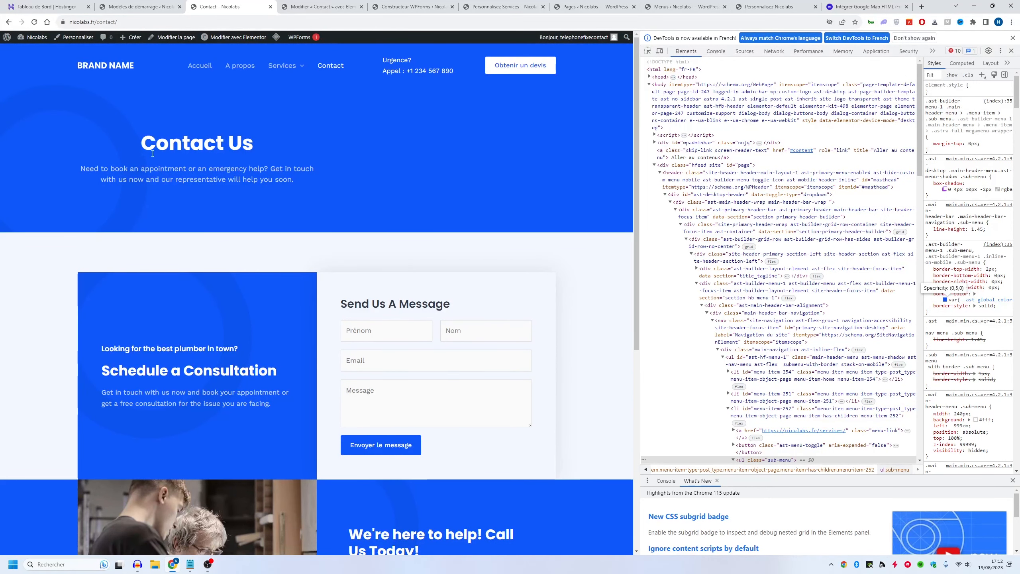
# Open the Contact page in Elementor in a new tab
pyautogui.middleClick(238, 38)
pyautogui.click(353, 7)
pyautogui.click(299, 7)
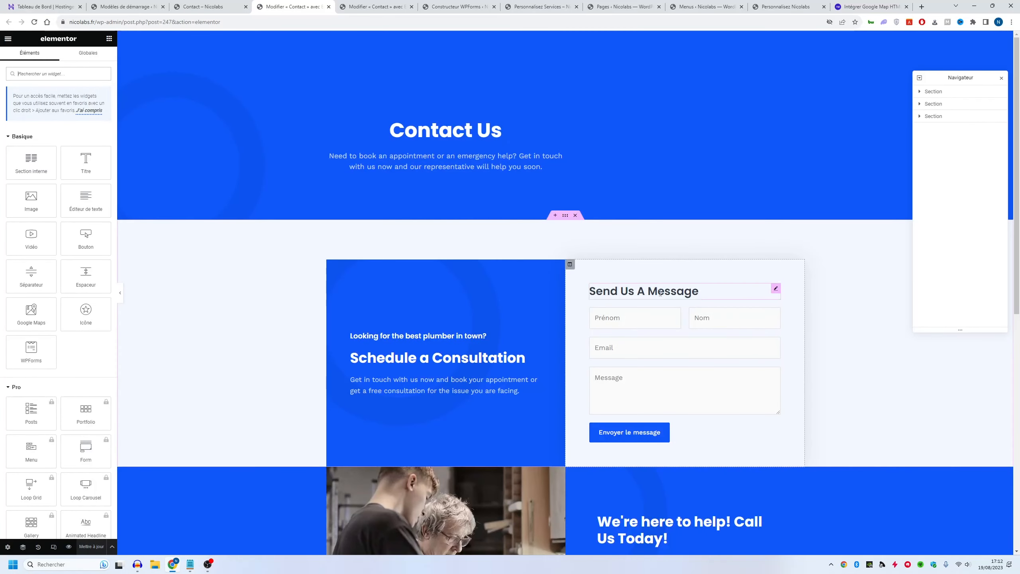
# Change the heading above the contact form to Envoyer un message
pyautogui.click(631, 284)
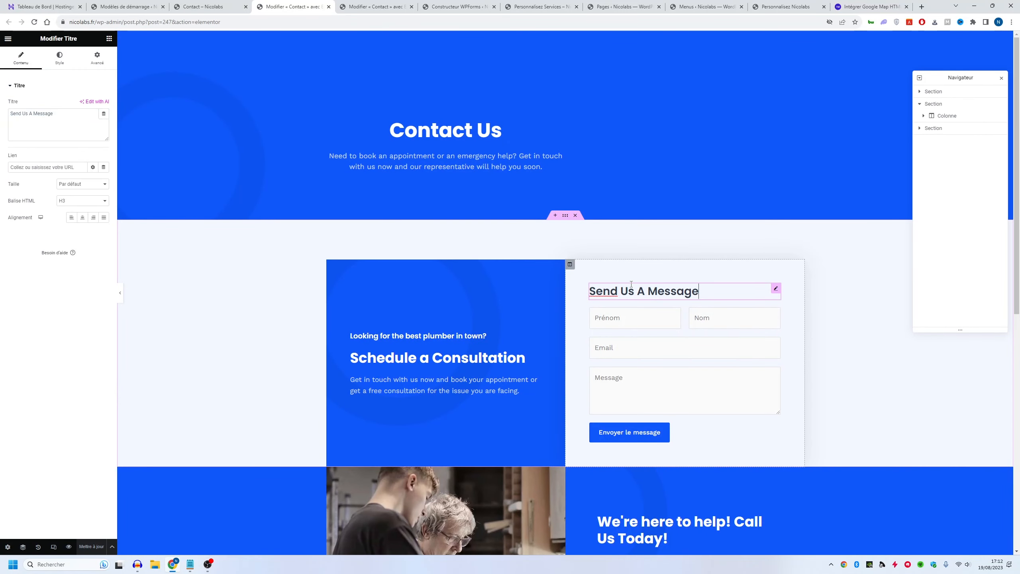
pyautogui.tripleClick(67, 115)
pyautogui.write('E')
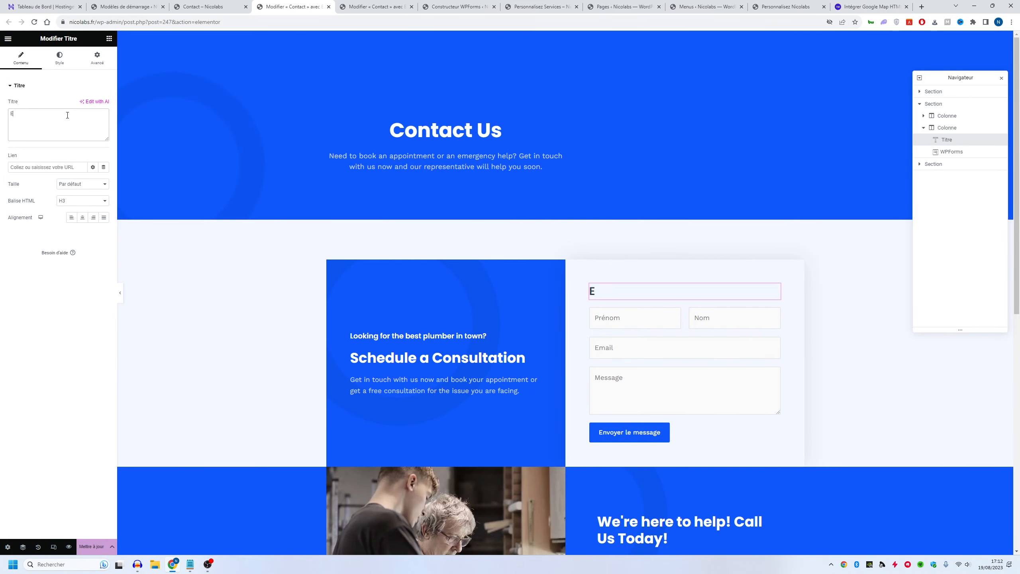
pyautogui.write('nvoyer la')
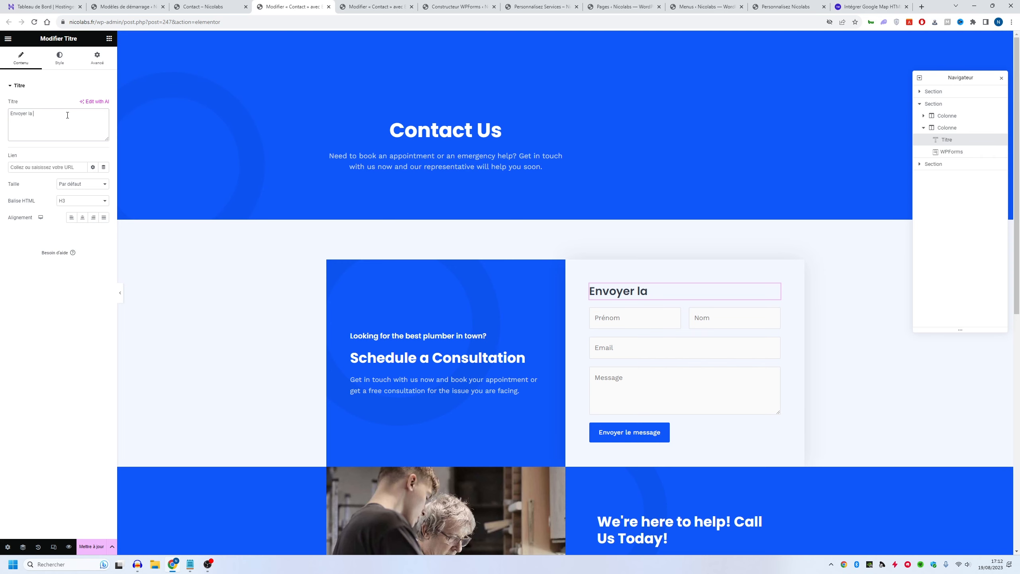
pyautogui.press('BackSpace')
pyautogui.press('BackSpace')
pyautogui.write('un message')
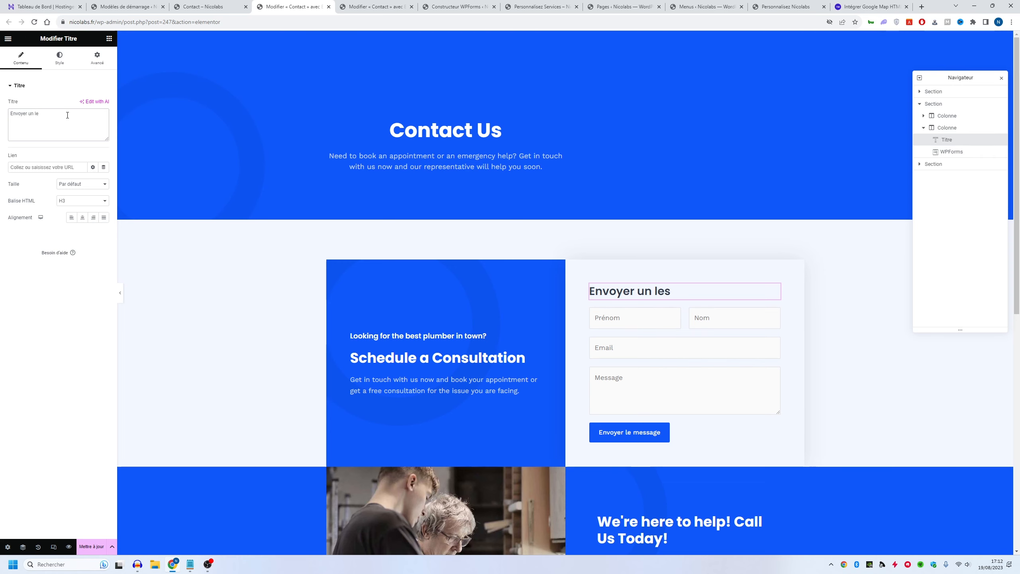
# Look over the live Contact page with its new form heading and view the site's home page
pyautogui.scroll(-4, 169, 284)
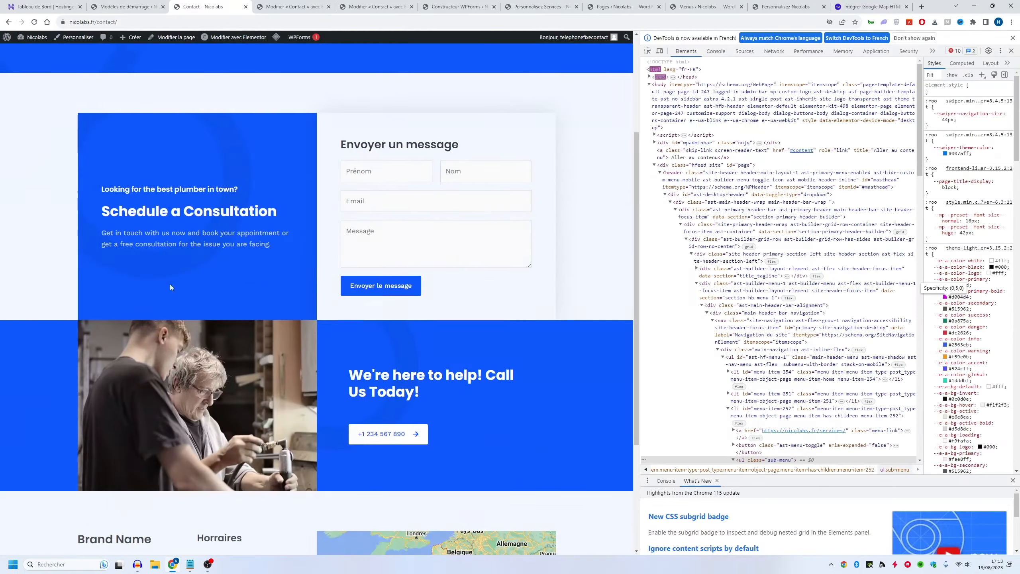
pyautogui.scroll(4, 169, 284)
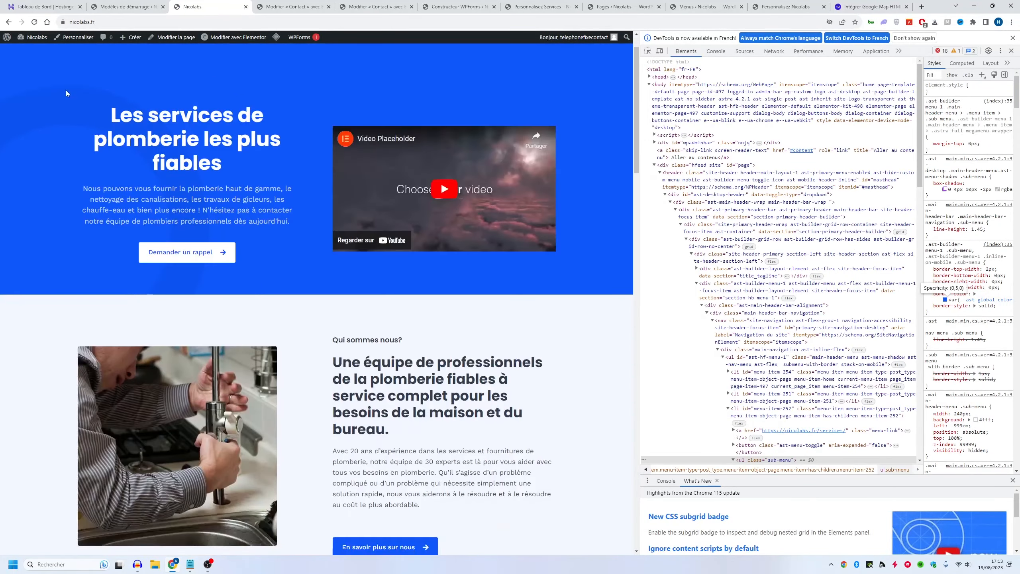